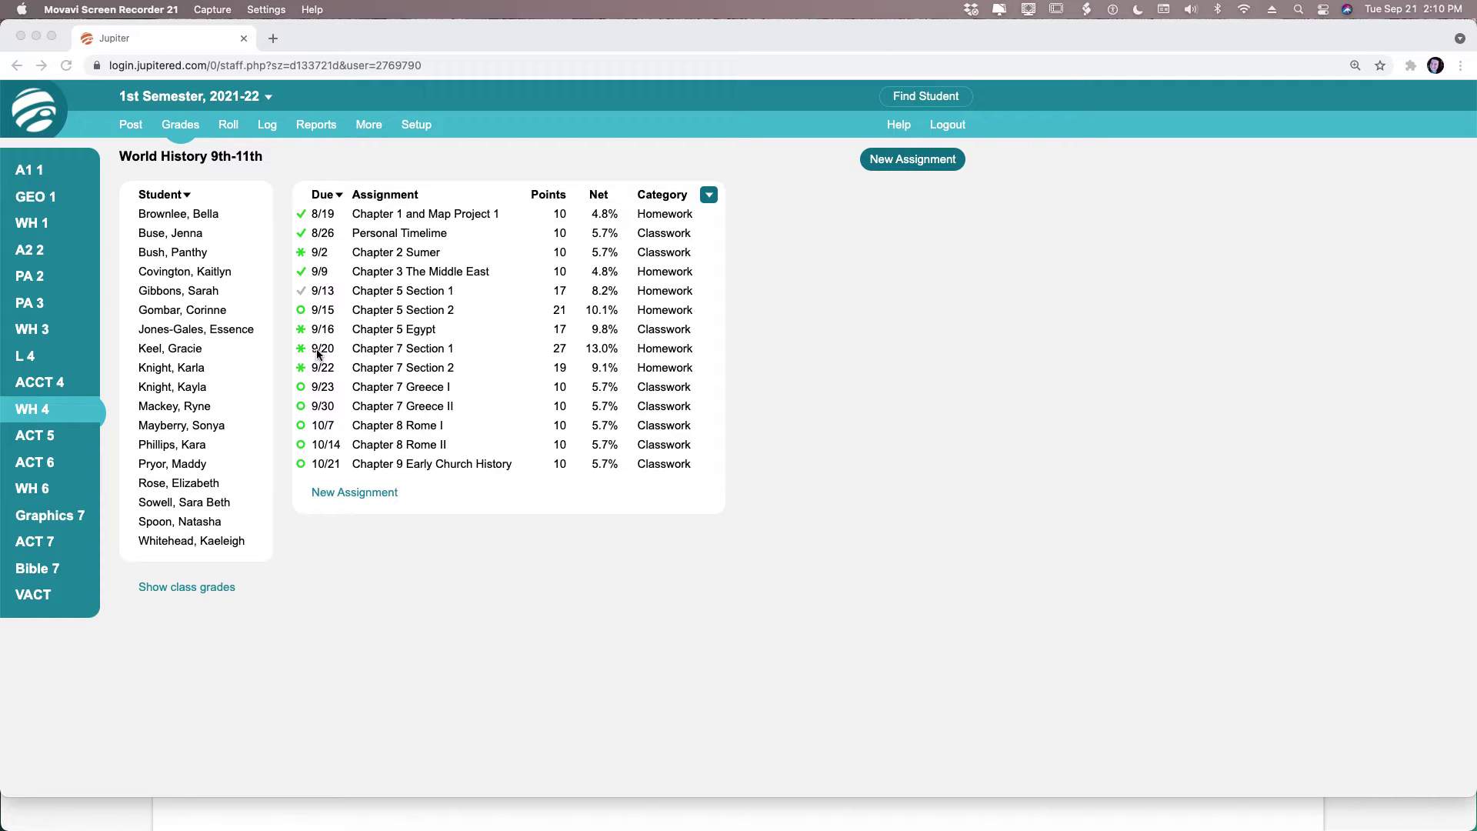
Open Chapter 7 Section 1 for manual grading from a student's status menu and open the student dropdown
{"action": "left_click", "coordinate": [369, 353]}
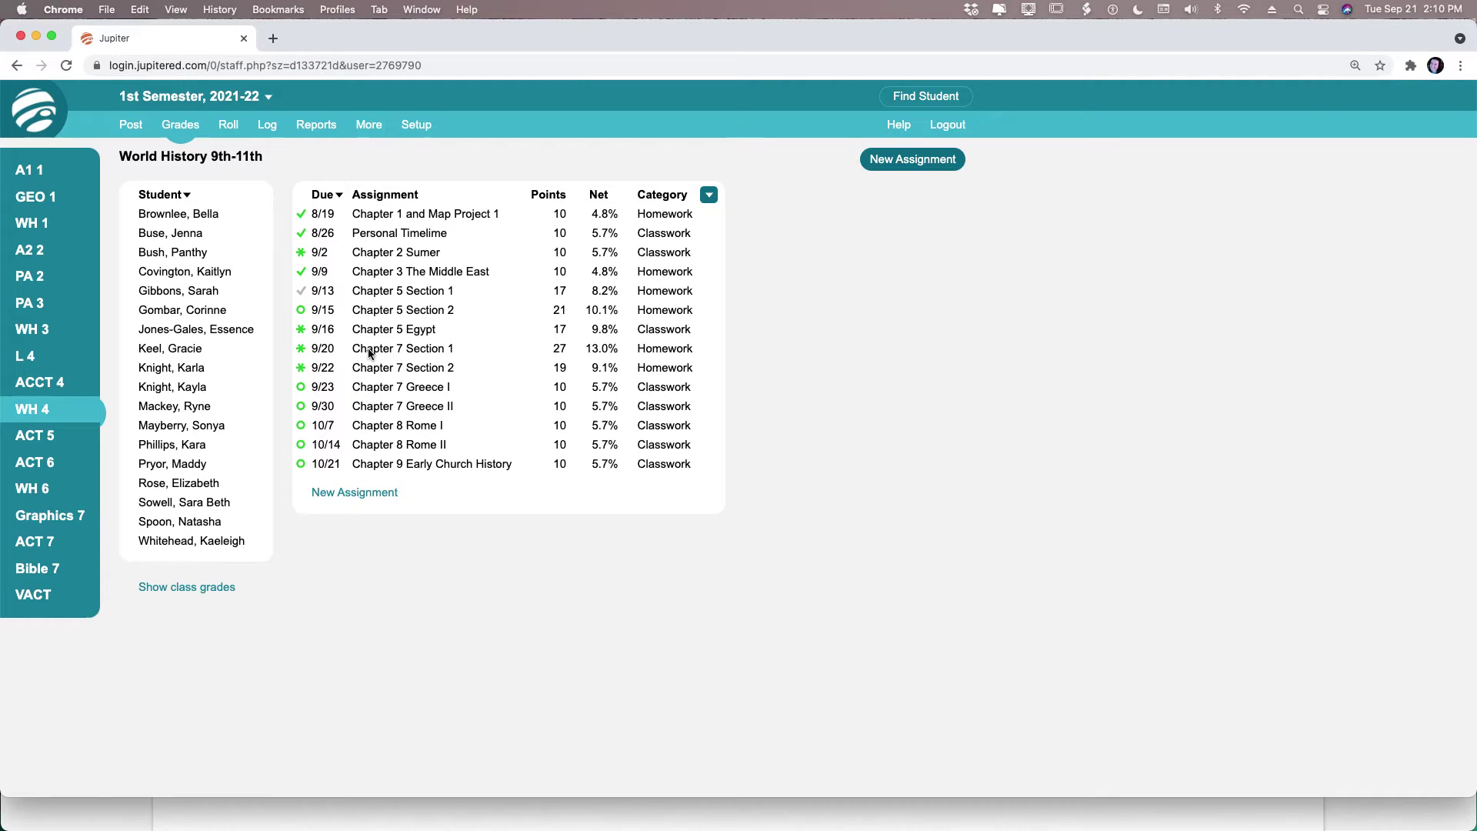
{"action": "left_click", "coordinate": [369, 353]}
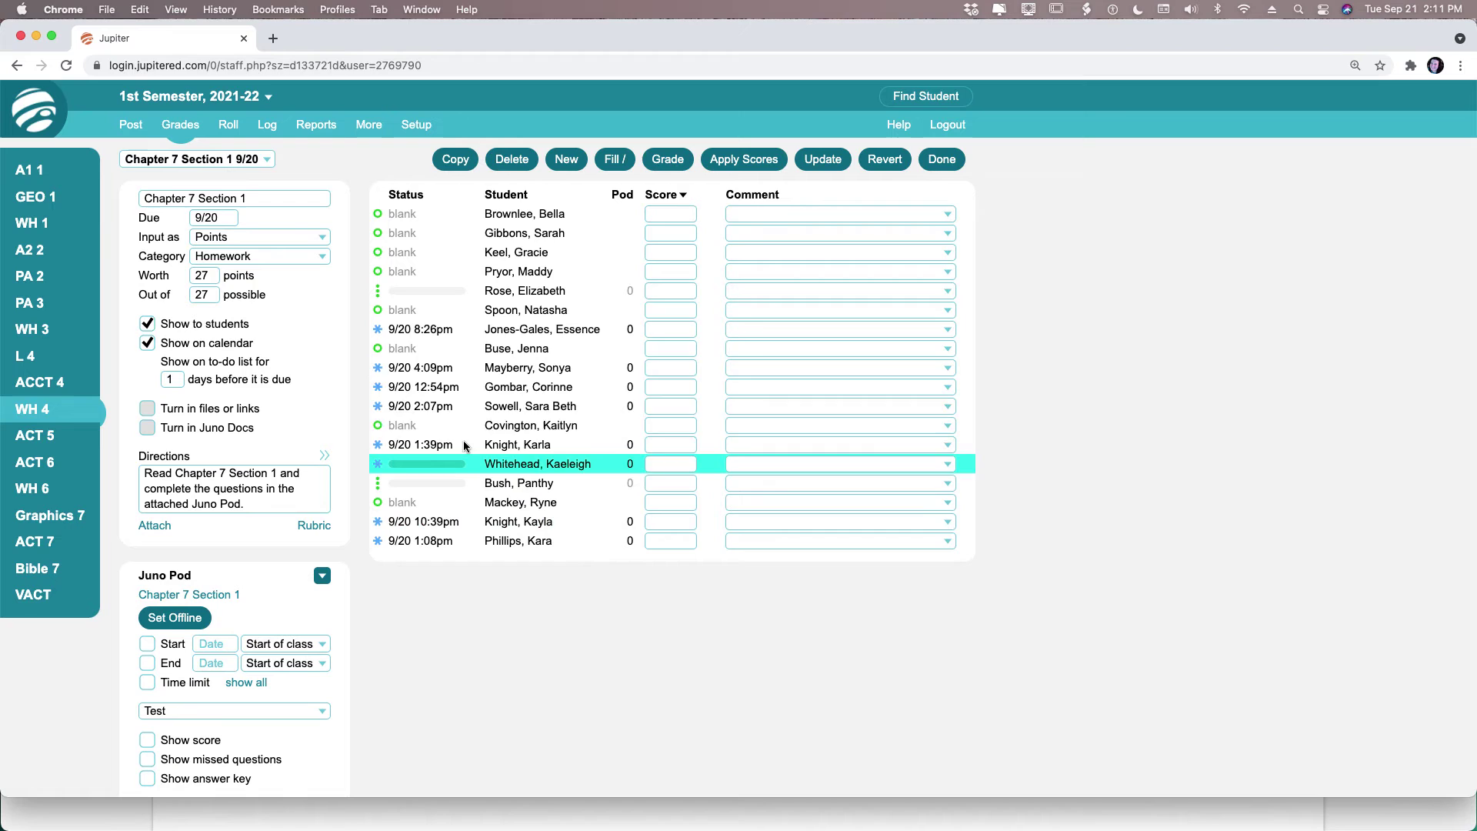
{"action": "left_click", "coordinate": [380, 331]}
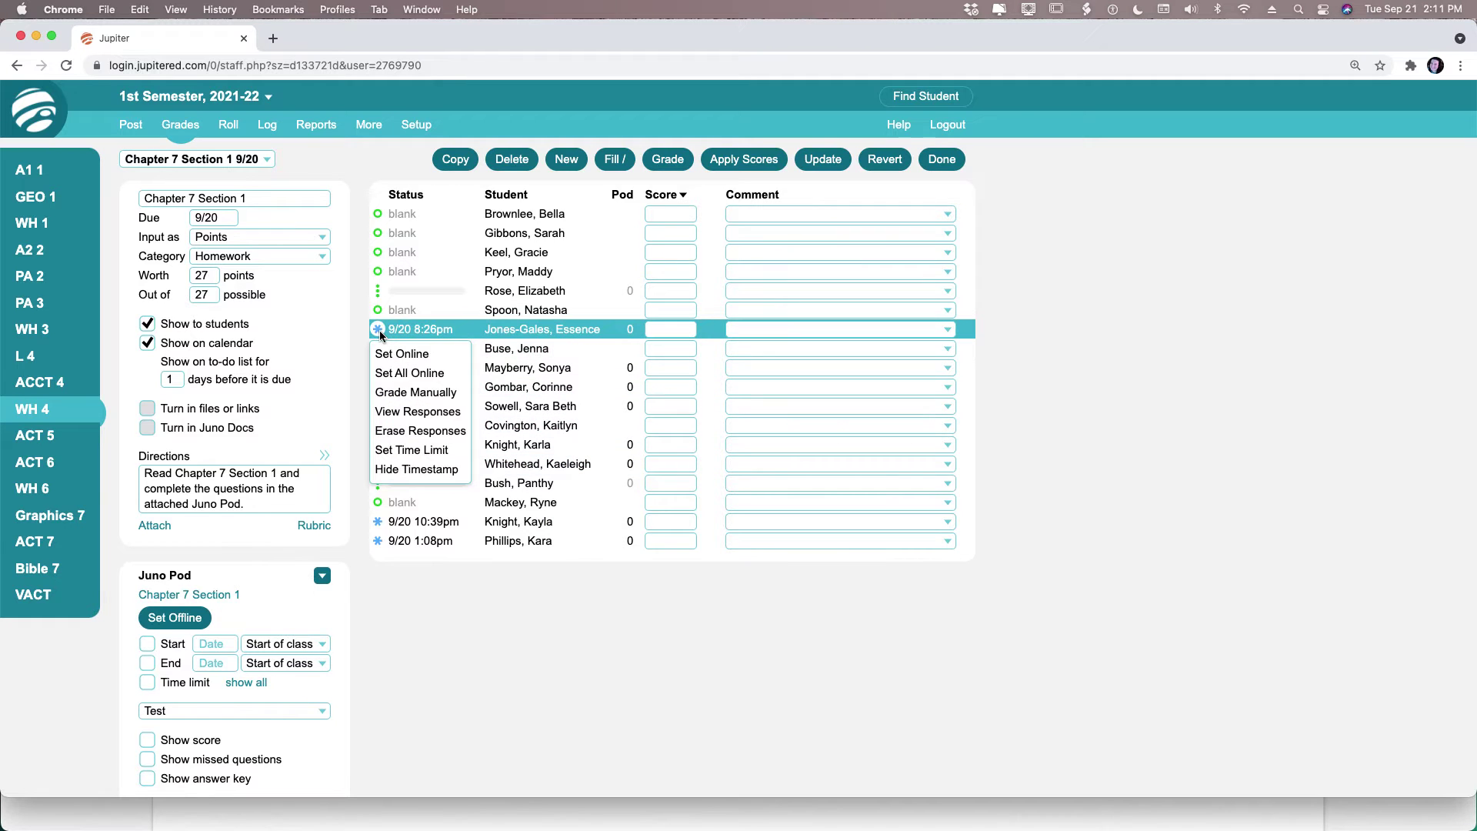
{"action": "left_click", "coordinate": [397, 391]}
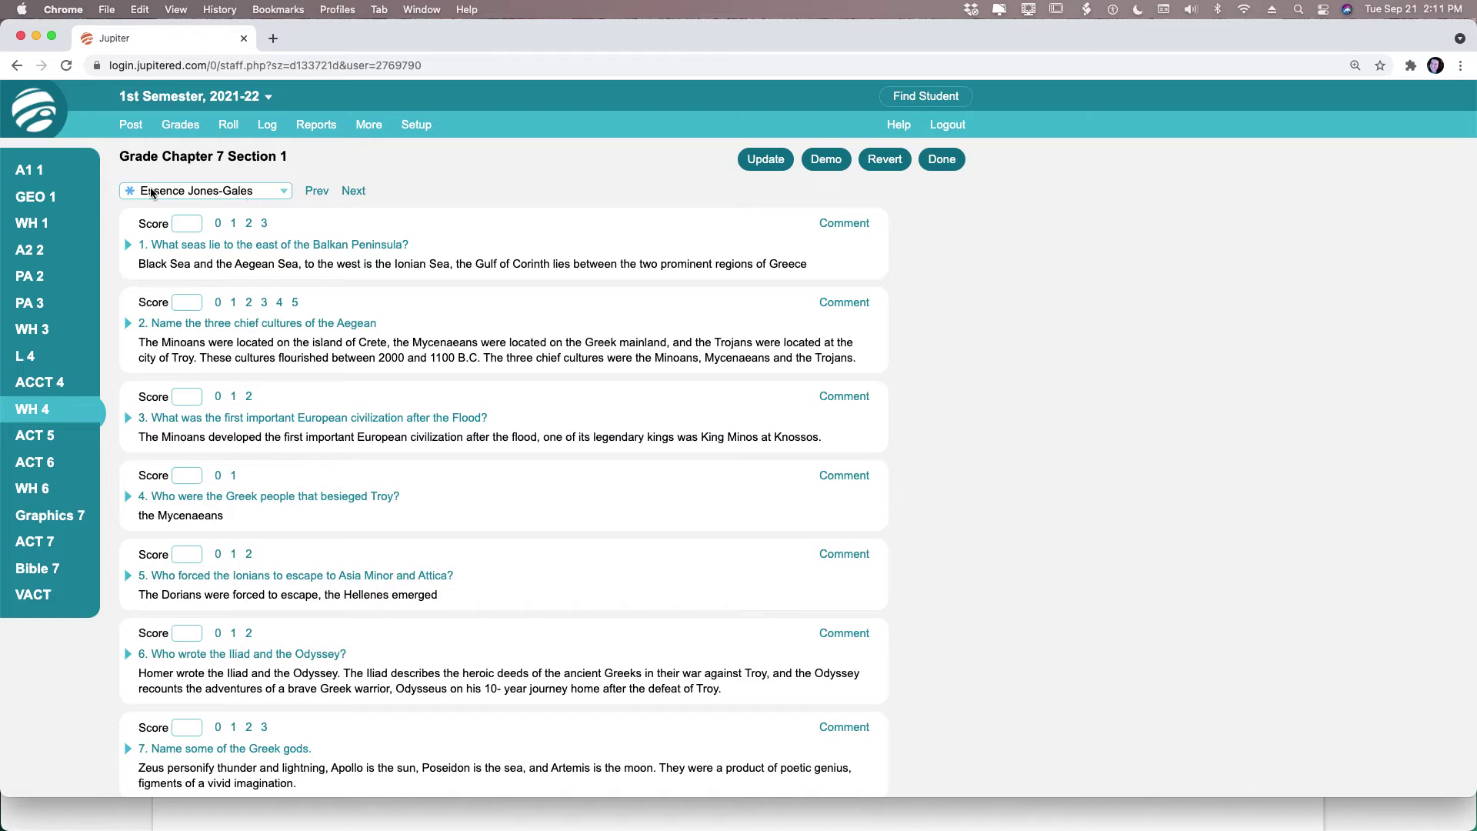
{"action": "left_click", "coordinate": [285, 192]}
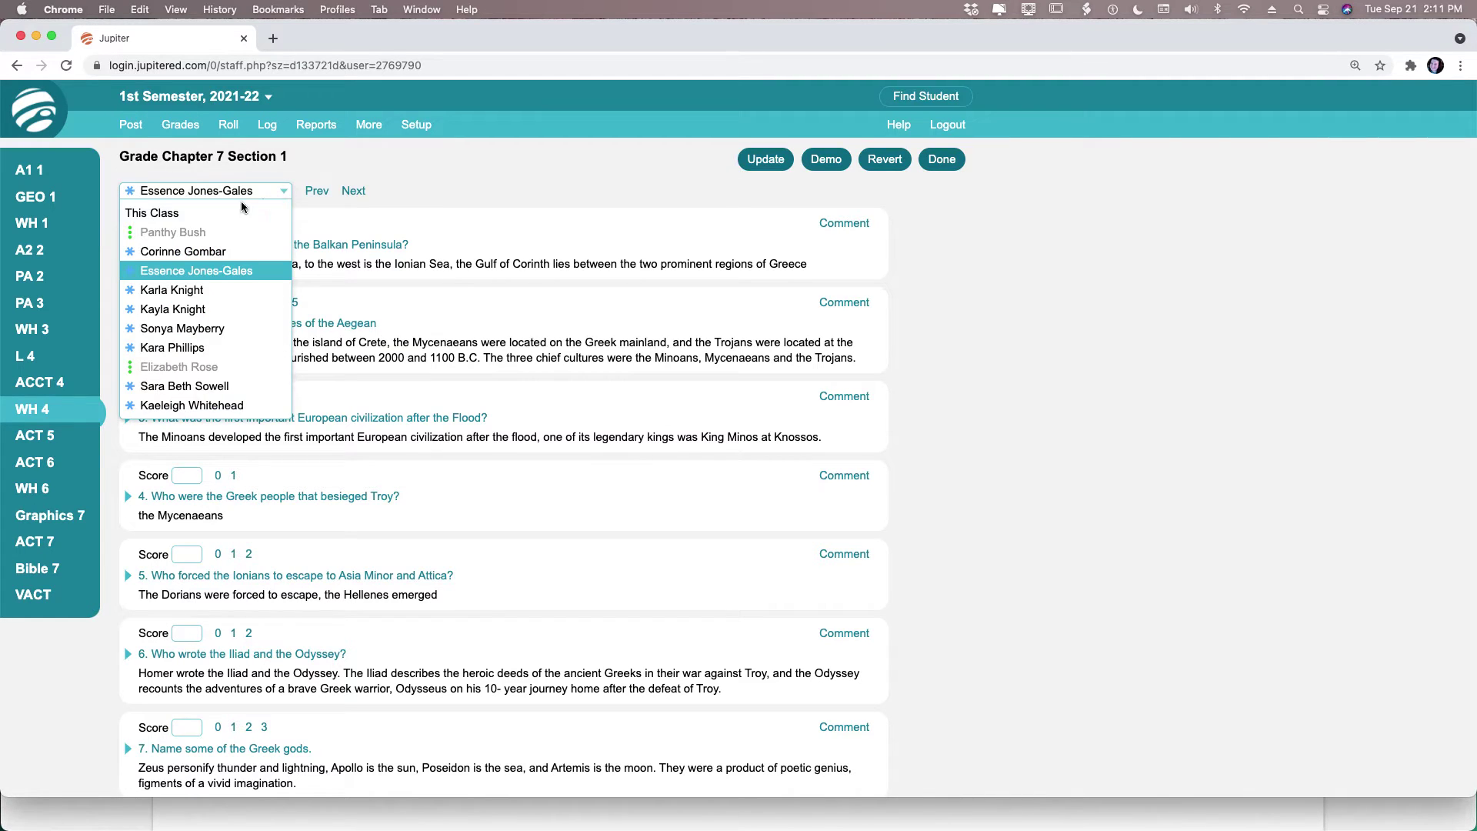
Switch to This Class and read the class's question 1 answers on the seas east of the Balkans
{"action": "left_click", "coordinate": [161, 216]}
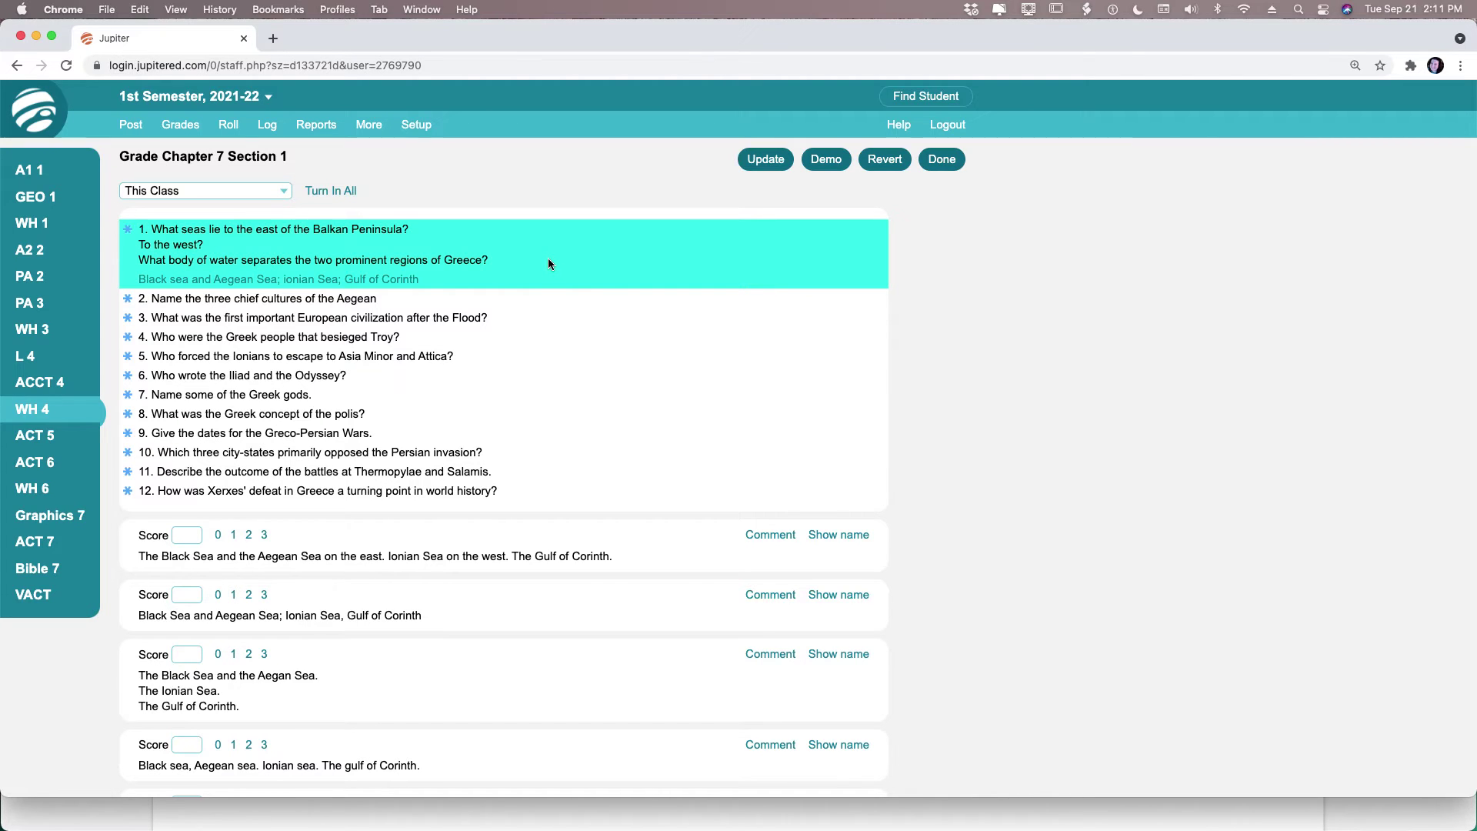
{"action": "scroll", "coordinate": [548, 264], "scroll_direction": "down", "scroll_amount": 1}
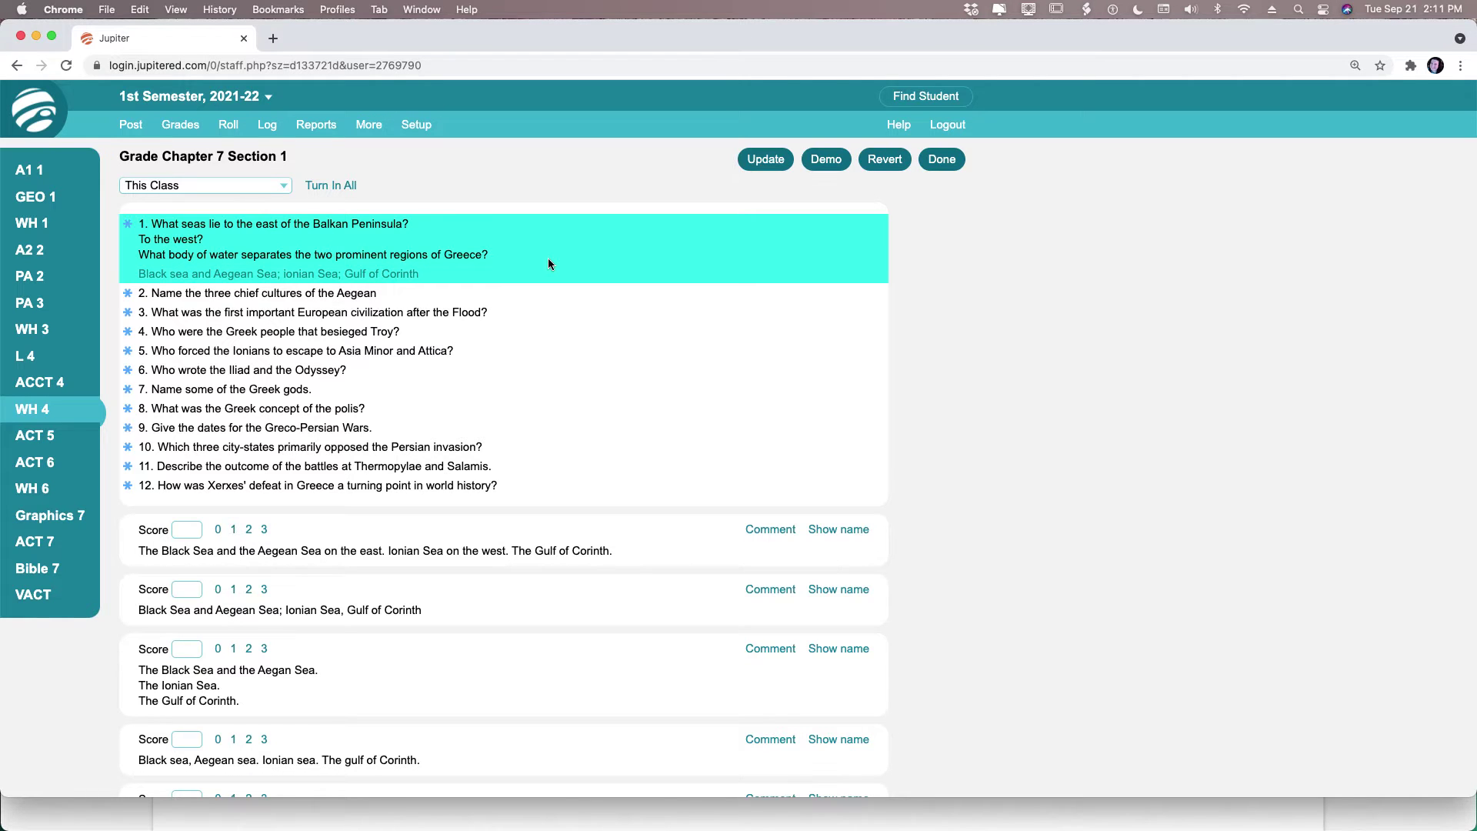
{"action": "scroll", "coordinate": [548, 264], "scroll_direction": "down", "scroll_amount": 5}
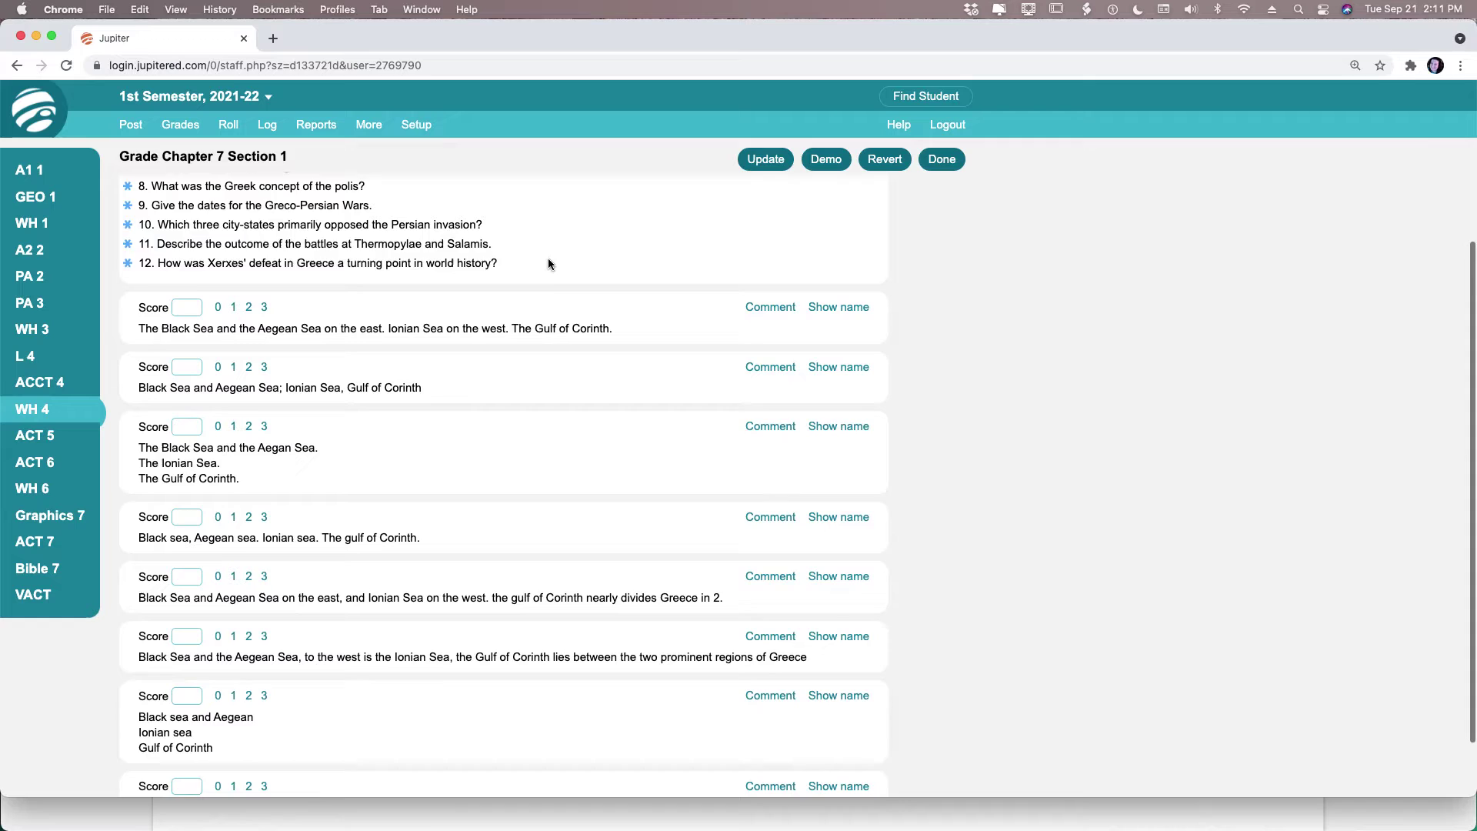
{"action": "scroll", "coordinate": [548, 264], "scroll_direction": "down", "scroll_amount": 2}
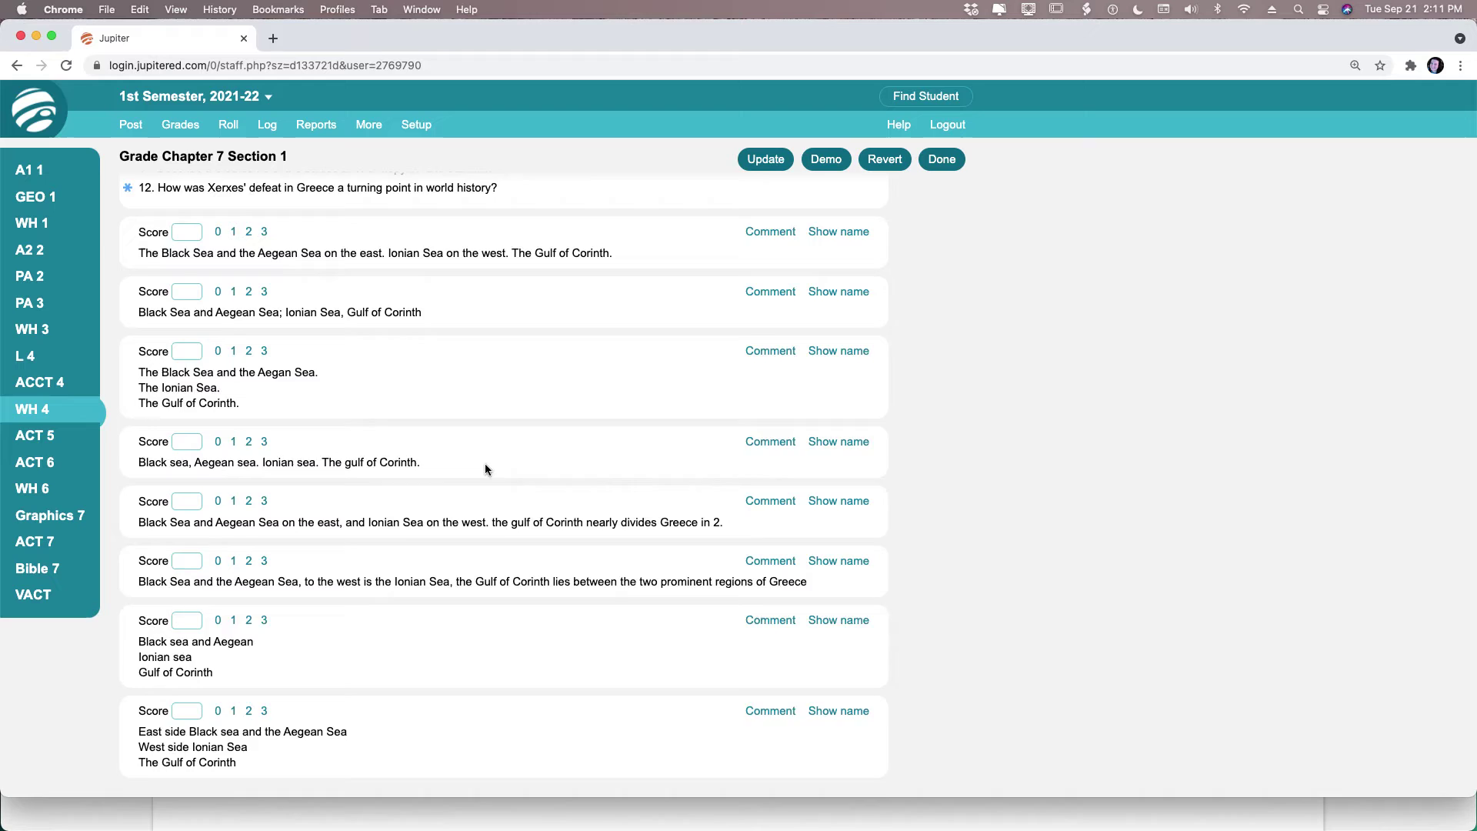
{"action": "scroll", "coordinate": [485, 465], "scroll_direction": "up", "scroll_amount": 4}
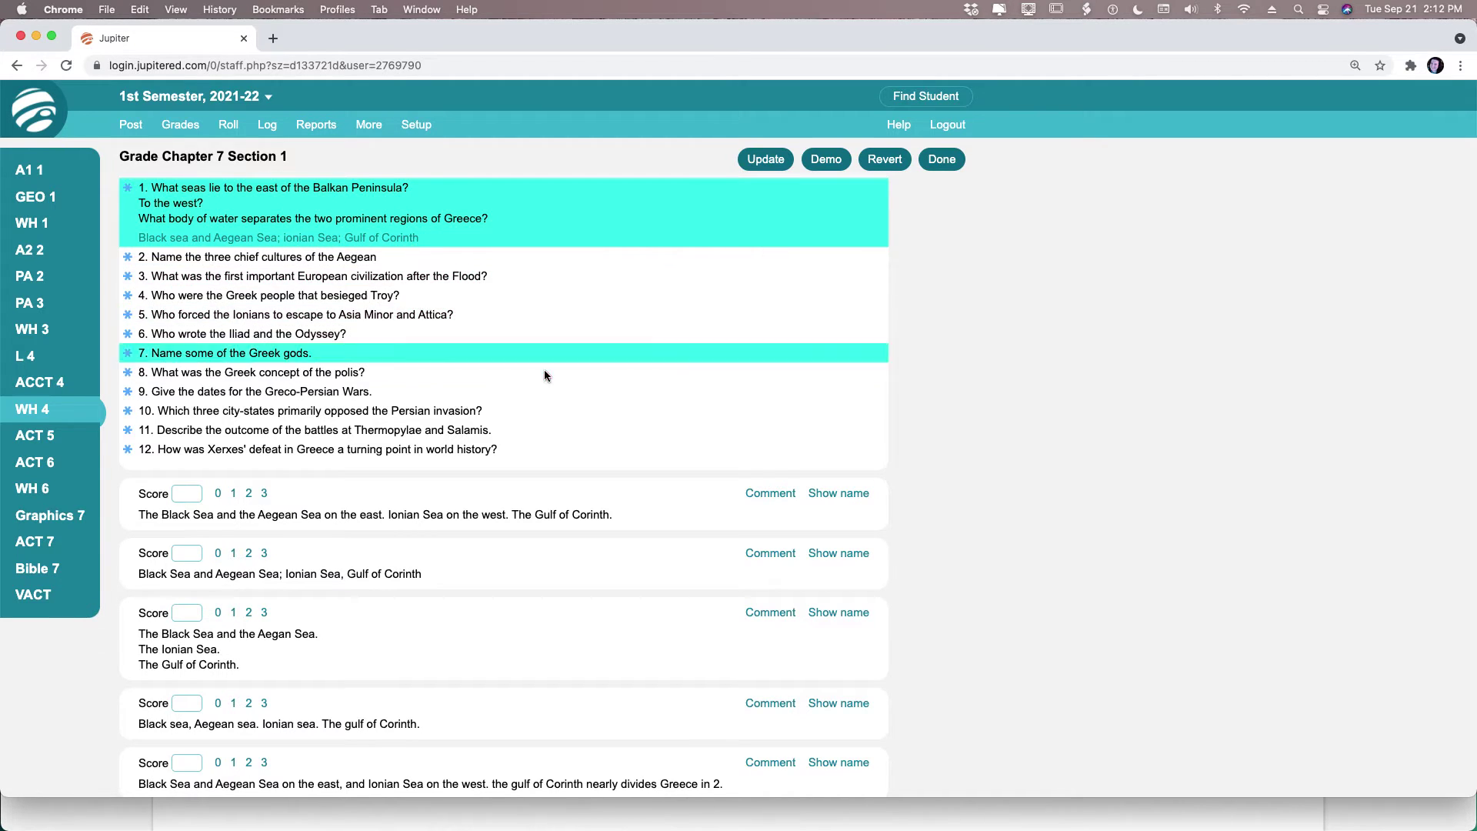
{"action": "scroll", "coordinate": [543, 369], "scroll_direction": "down", "scroll_amount": 3}
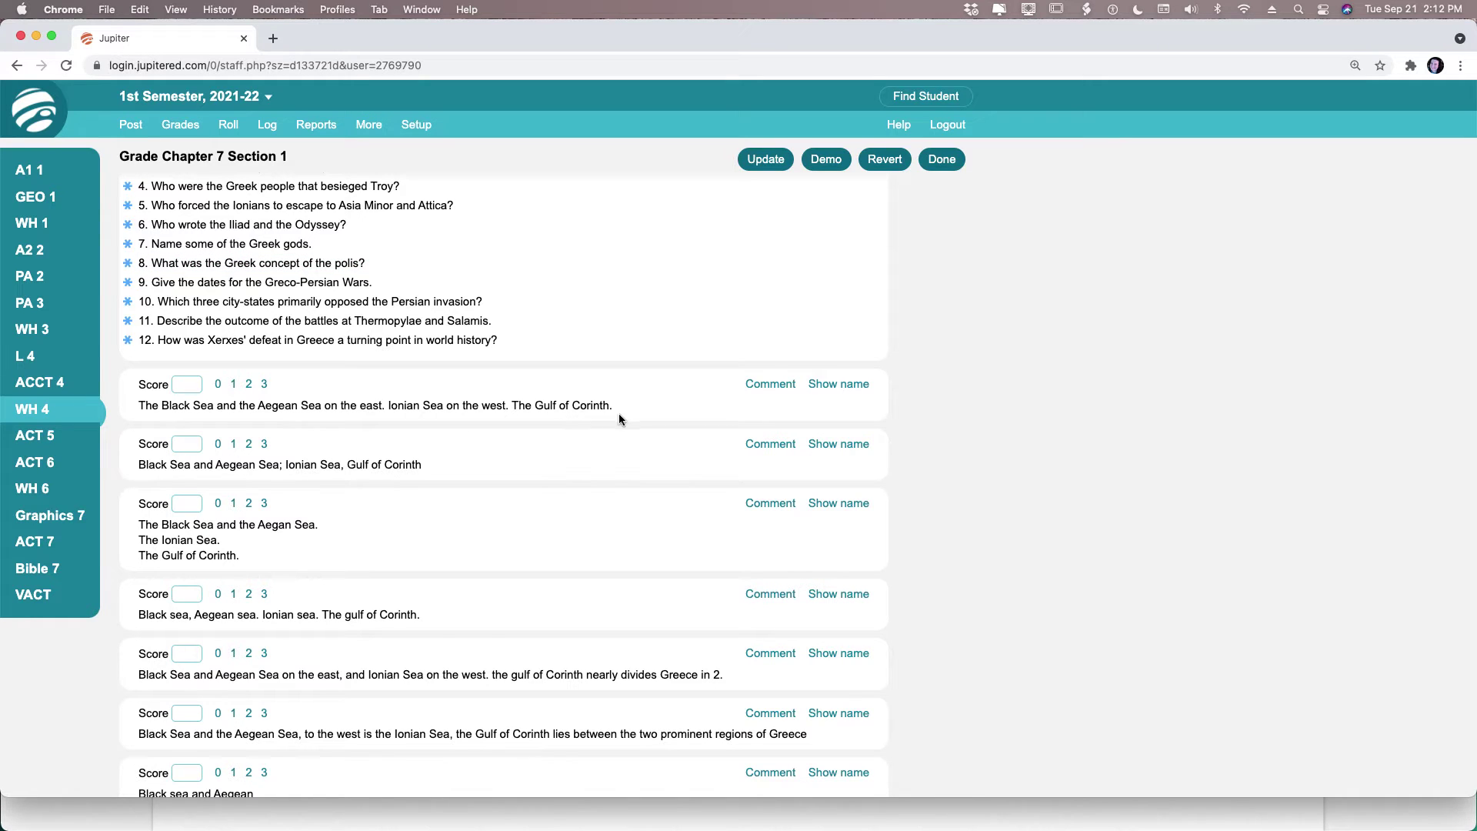
{"action": "scroll", "coordinate": [509, 442], "scroll_direction": "down", "scroll_amount": 3}
Score the second through eighth question 1 answers 3 points each
{"action": "left_click", "coordinate": [264, 266]}
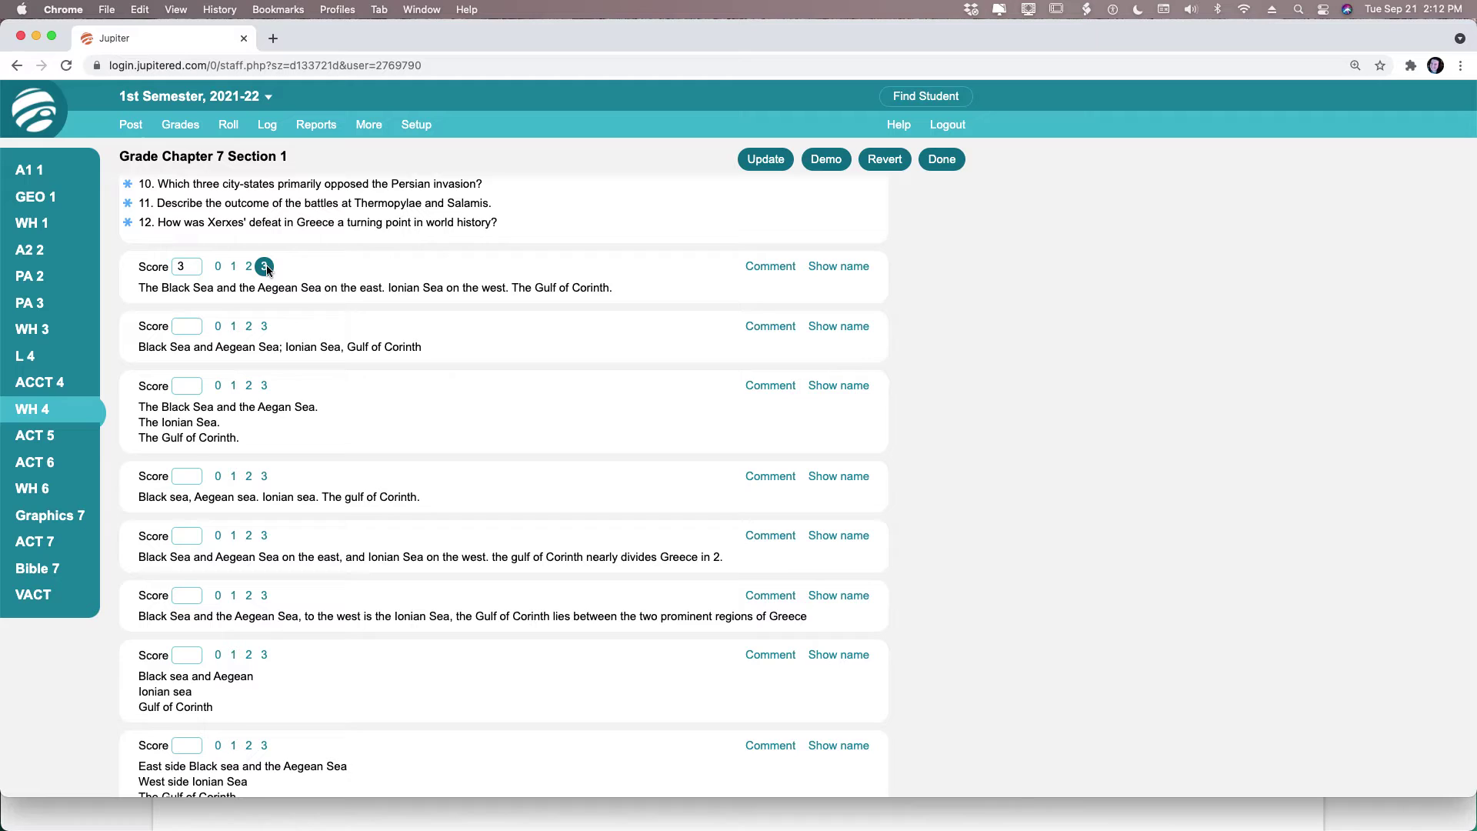
{"action": "left_click", "coordinate": [265, 385]}
{"action": "scroll", "coordinate": [276, 388], "scroll_direction": "down", "scroll_amount": 1}
{"action": "left_click", "coordinate": [265, 440]}
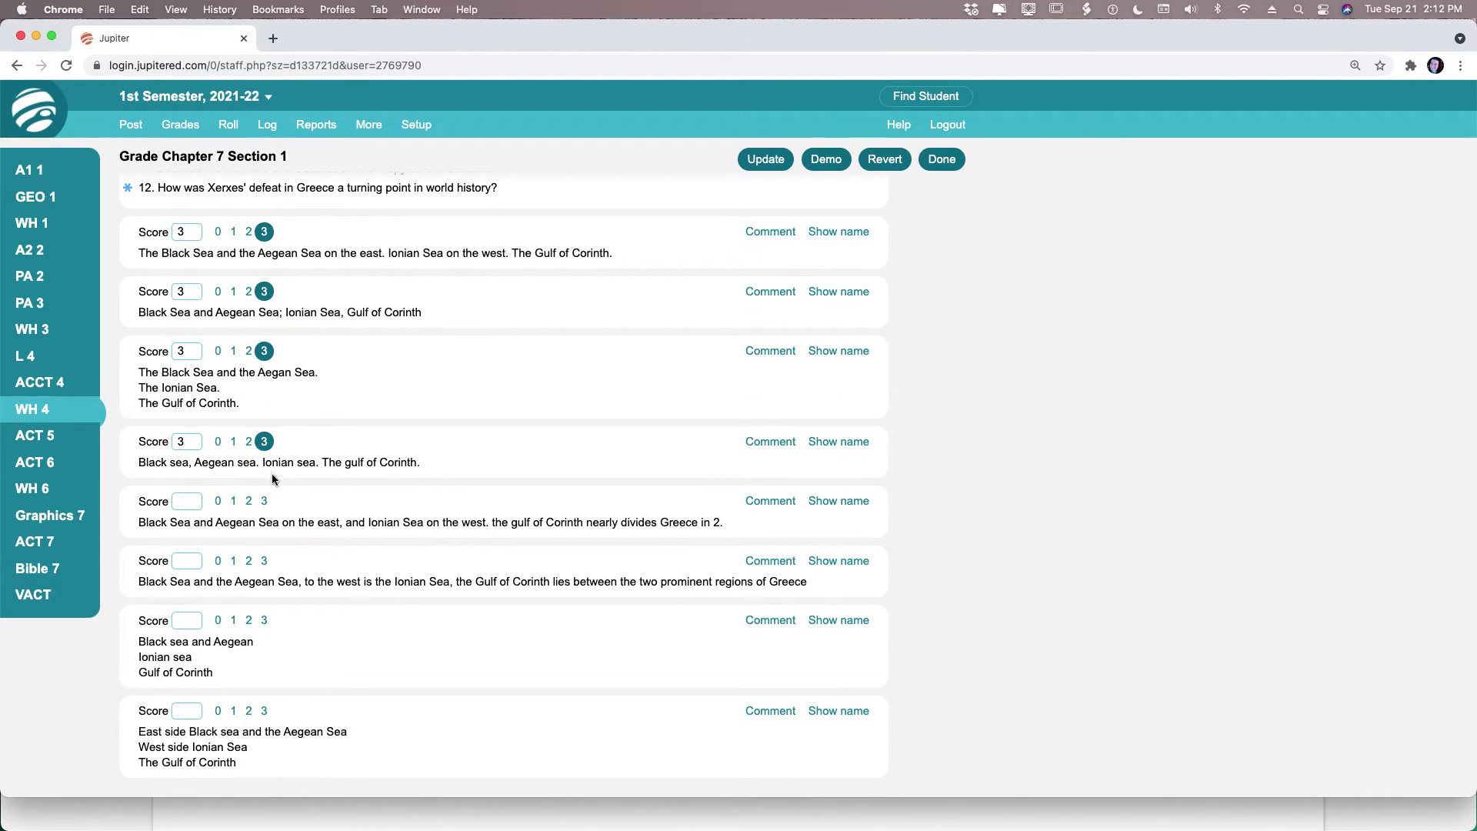
{"action": "left_click", "coordinate": [264, 501]}
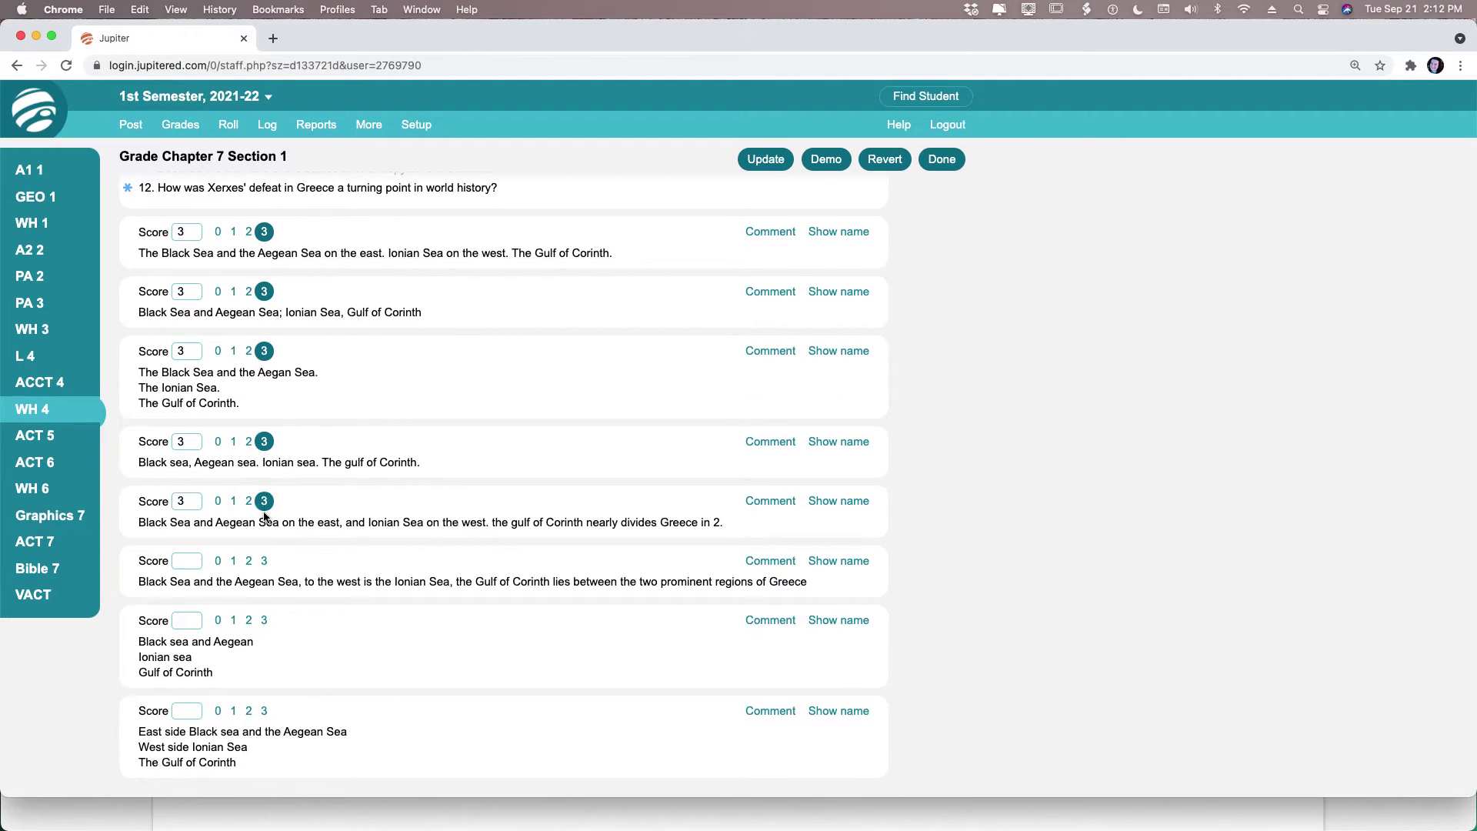
{"action": "left_click", "coordinate": [264, 562]}
{"action": "left_click", "coordinate": [261, 623]}
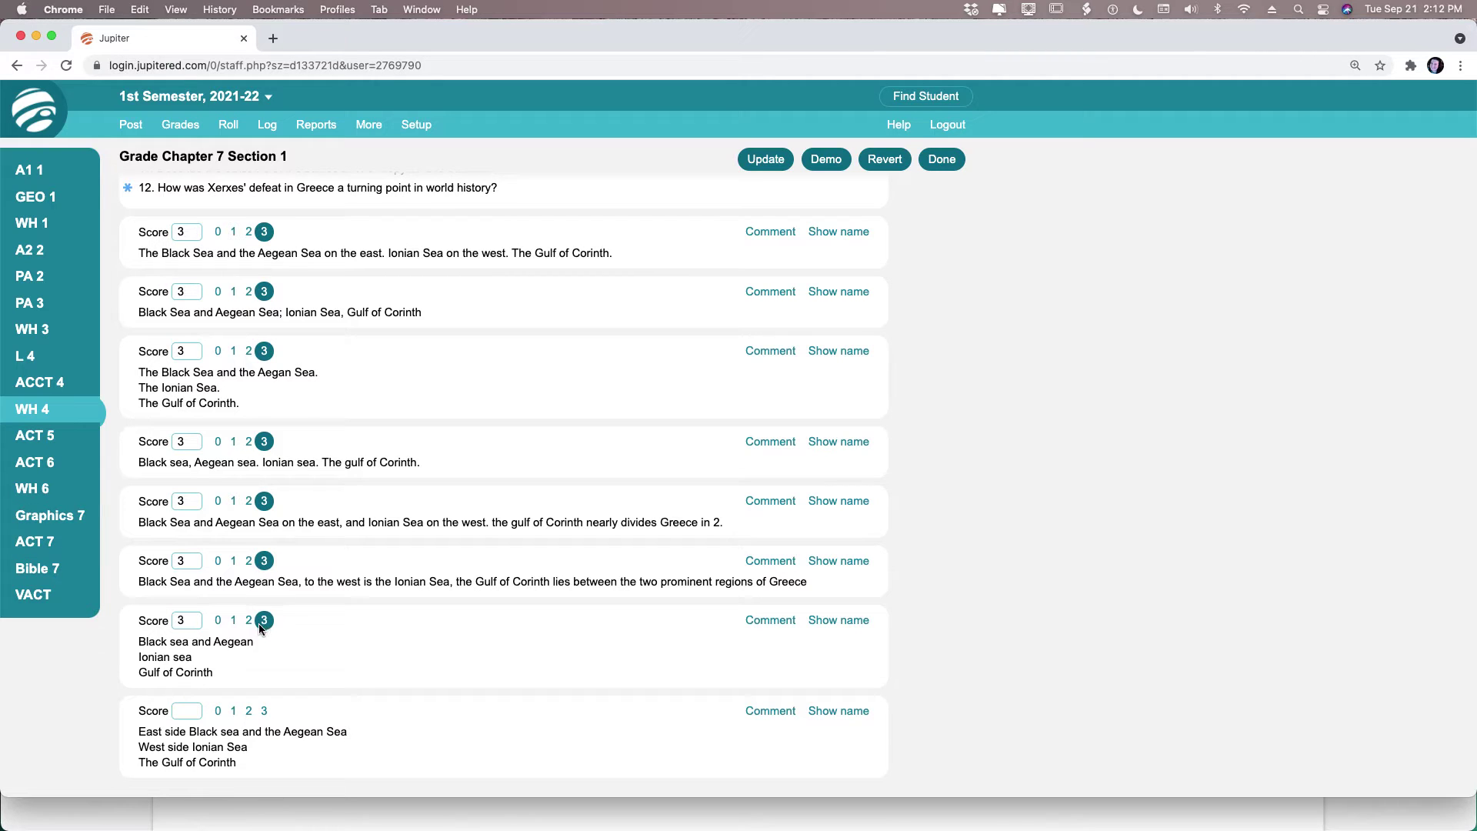
{"action": "left_click", "coordinate": [264, 711]}
{"action": "scroll", "coordinate": [433, 543], "scroll_direction": "up", "scroll_amount": 5}
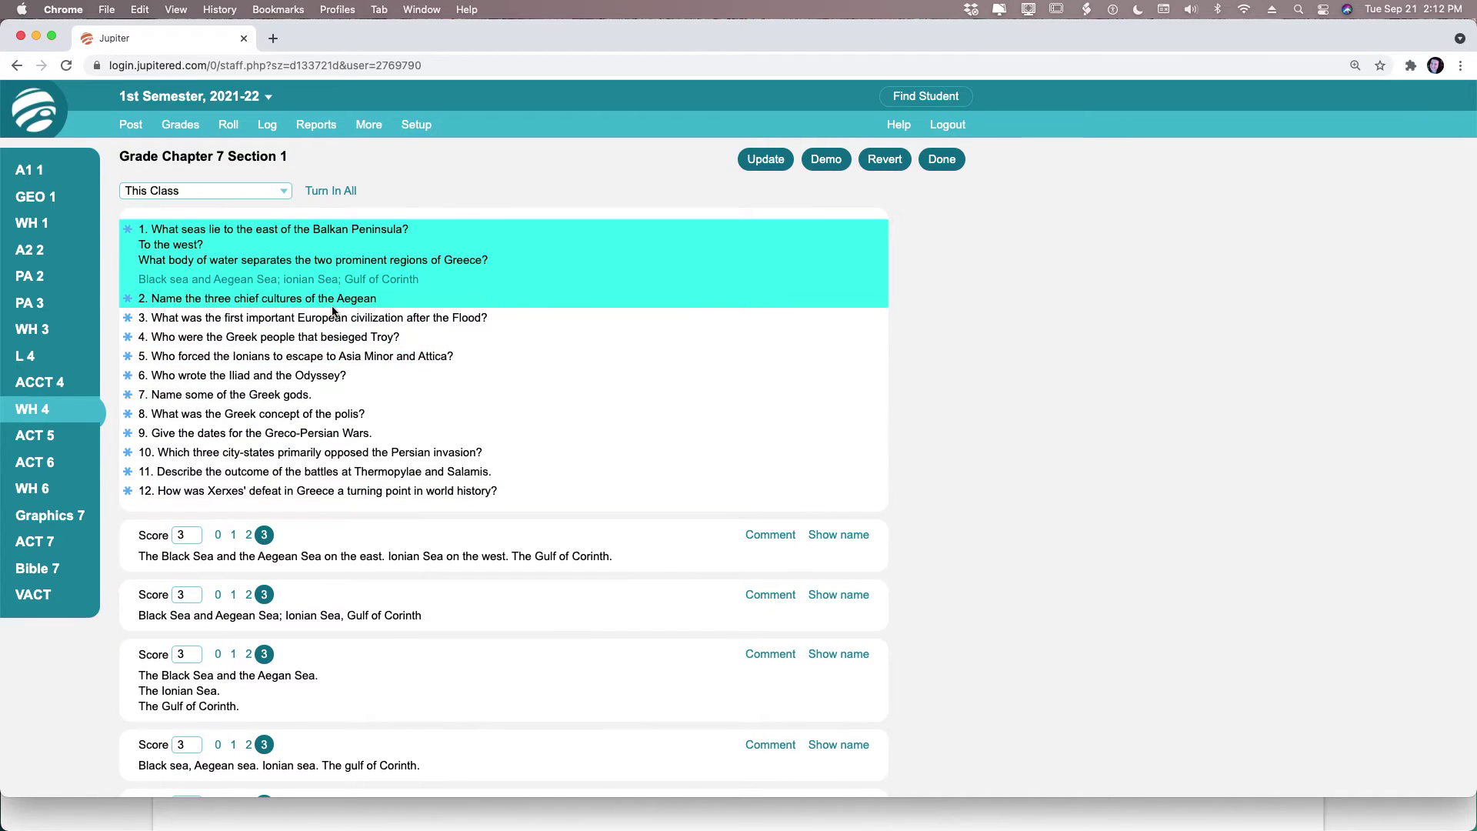
Open question 2 and read the class's answers on the three chief Aegean cultures
{"action": "left_click", "coordinate": [330, 298]}
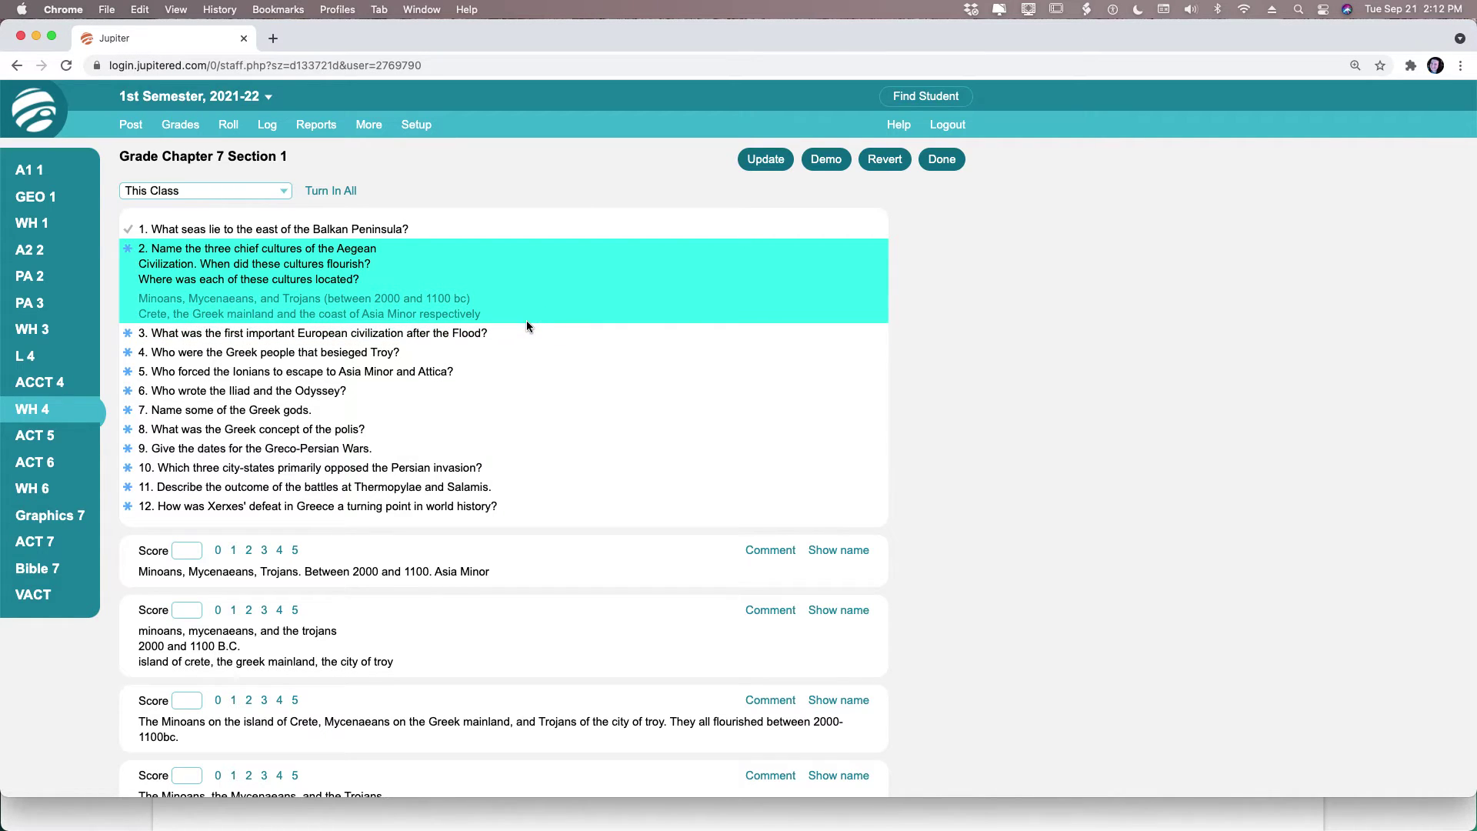
{"action": "scroll", "coordinate": [527, 320], "scroll_direction": "down", "scroll_amount": 3}
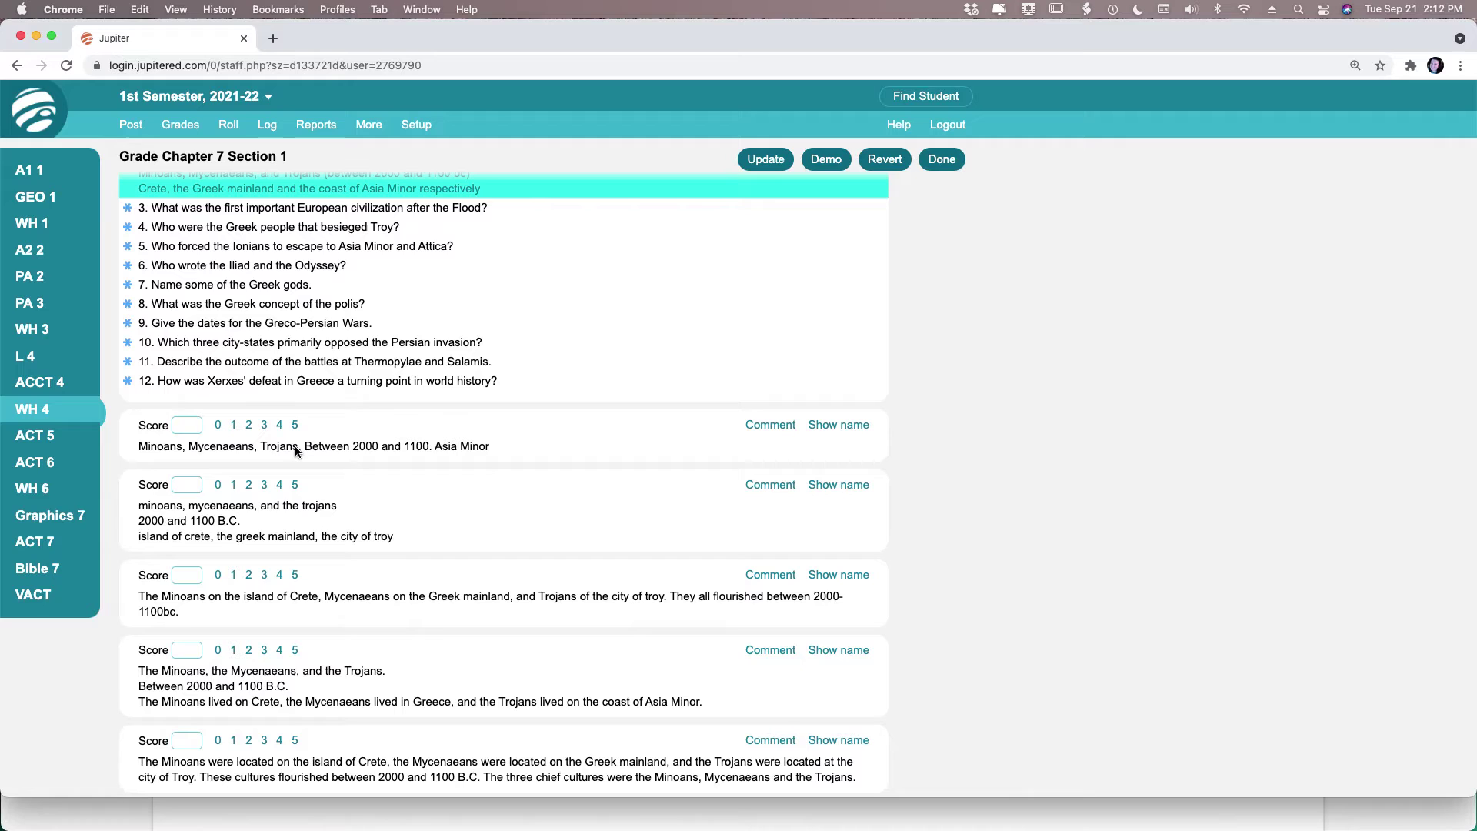
{"action": "scroll", "coordinate": [300, 446], "scroll_direction": "up", "scroll_amount": 3}
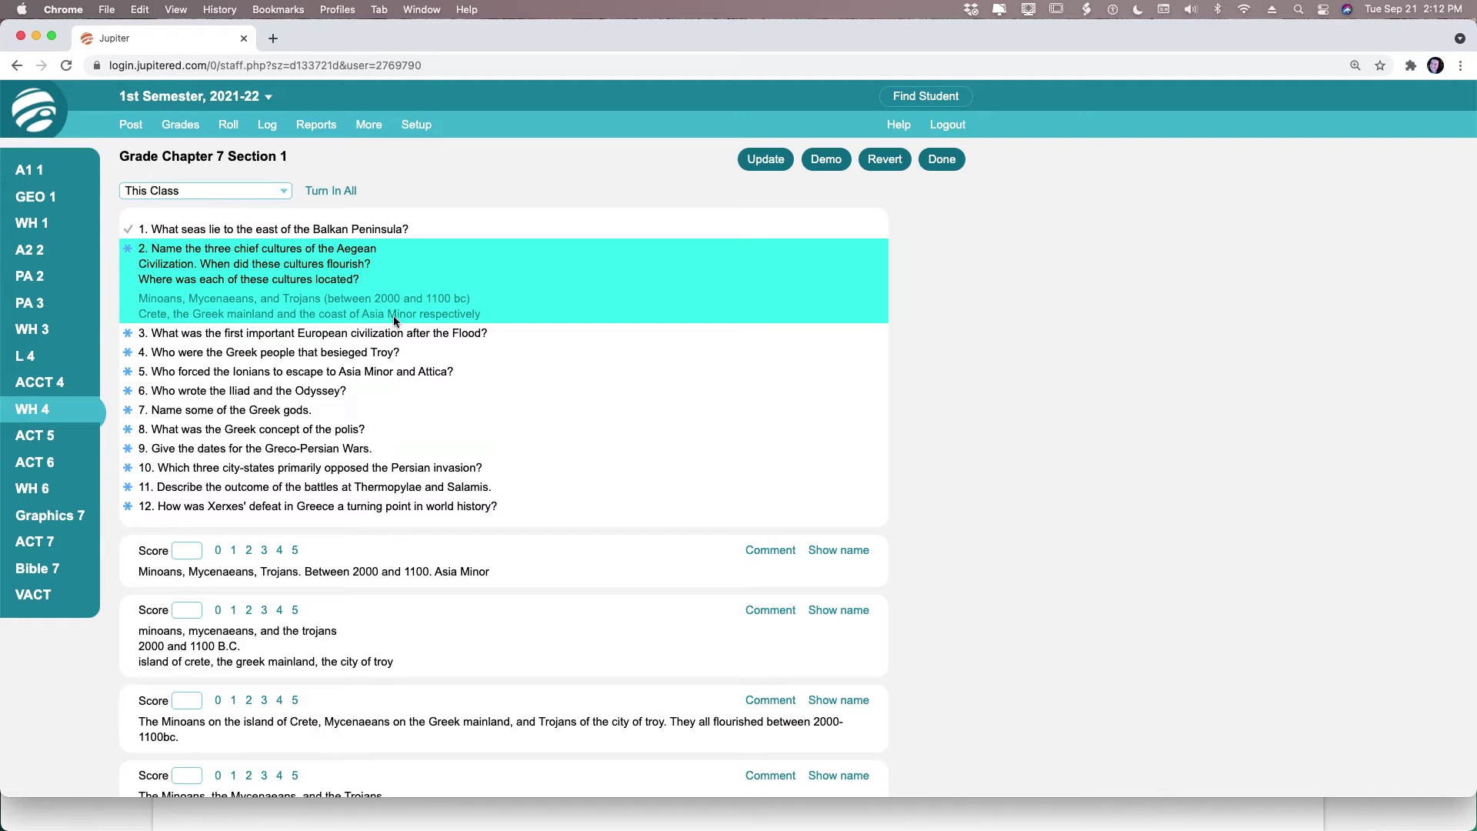
{"action": "scroll", "coordinate": [360, 510], "scroll_direction": "down", "scroll_amount": 2}
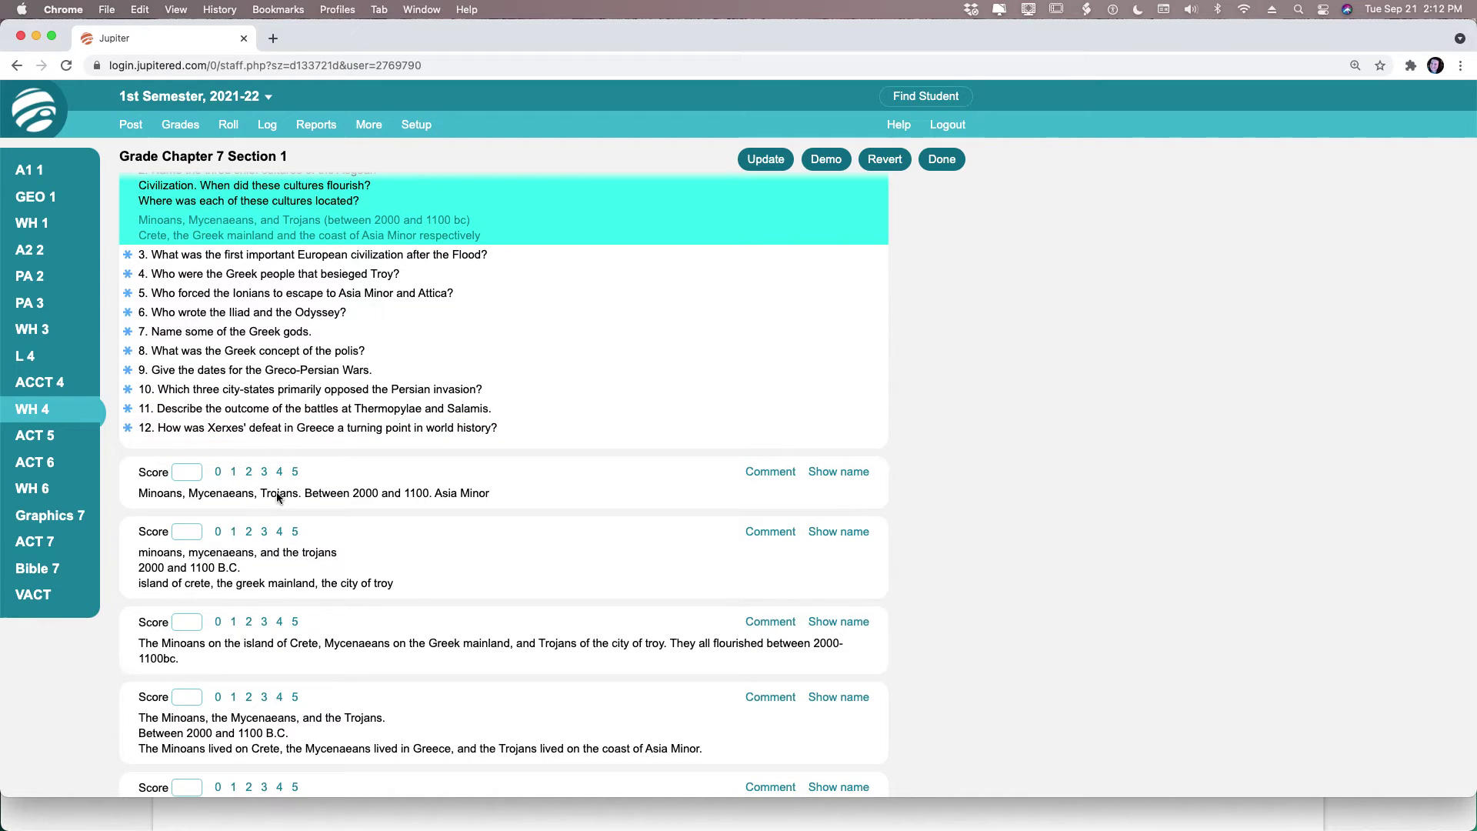
{"action": "scroll", "coordinate": [158, 499], "scroll_direction": "up", "scroll_amount": 2}
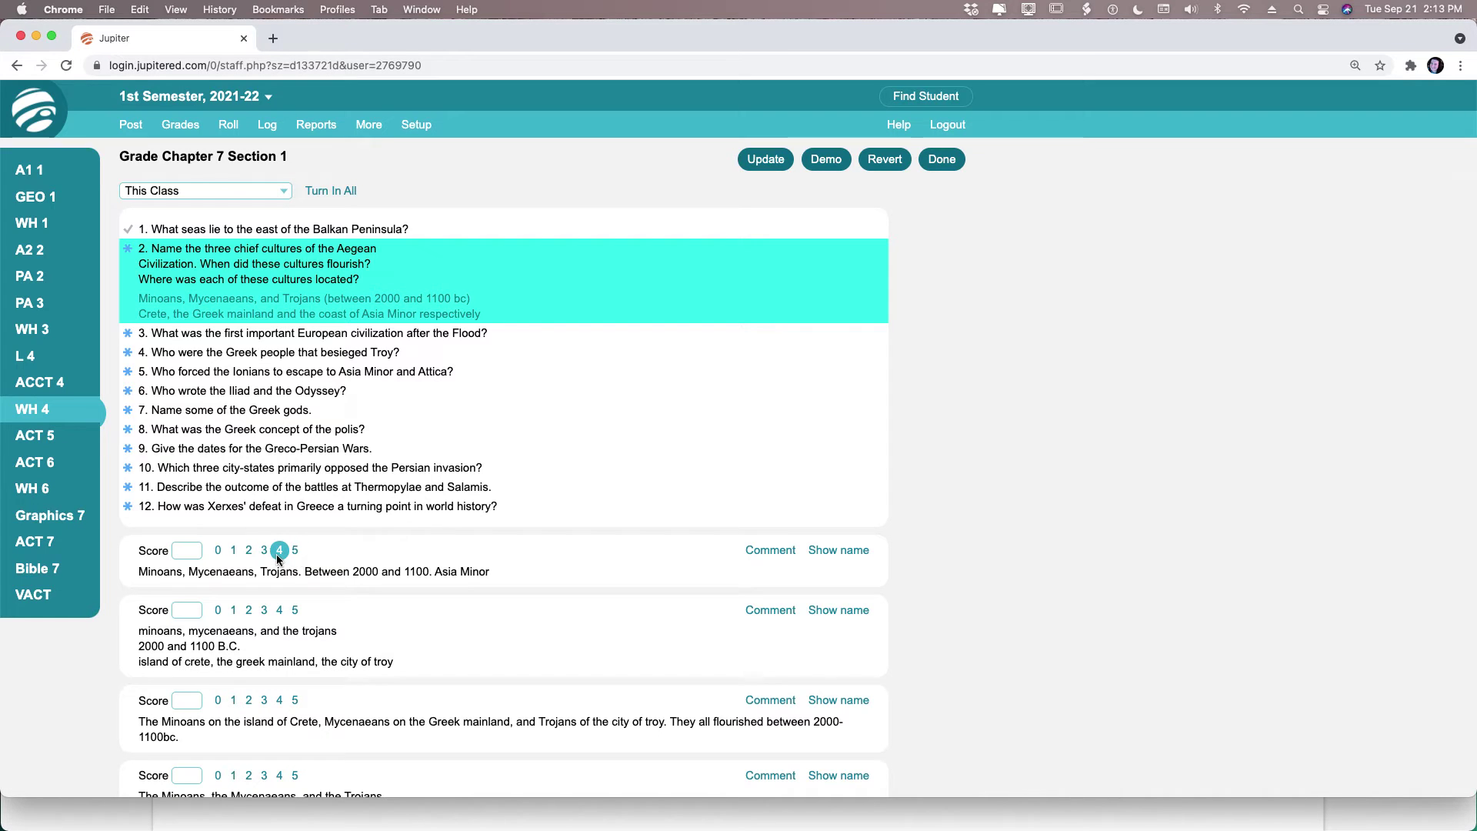
Enter 4 for the first question 2 answer and settle the second answer at 5 after trying 4
{"action": "type", "text": "4"}
{"action": "scroll", "coordinate": [496, 620], "scroll_direction": "down", "scroll_amount": 3}
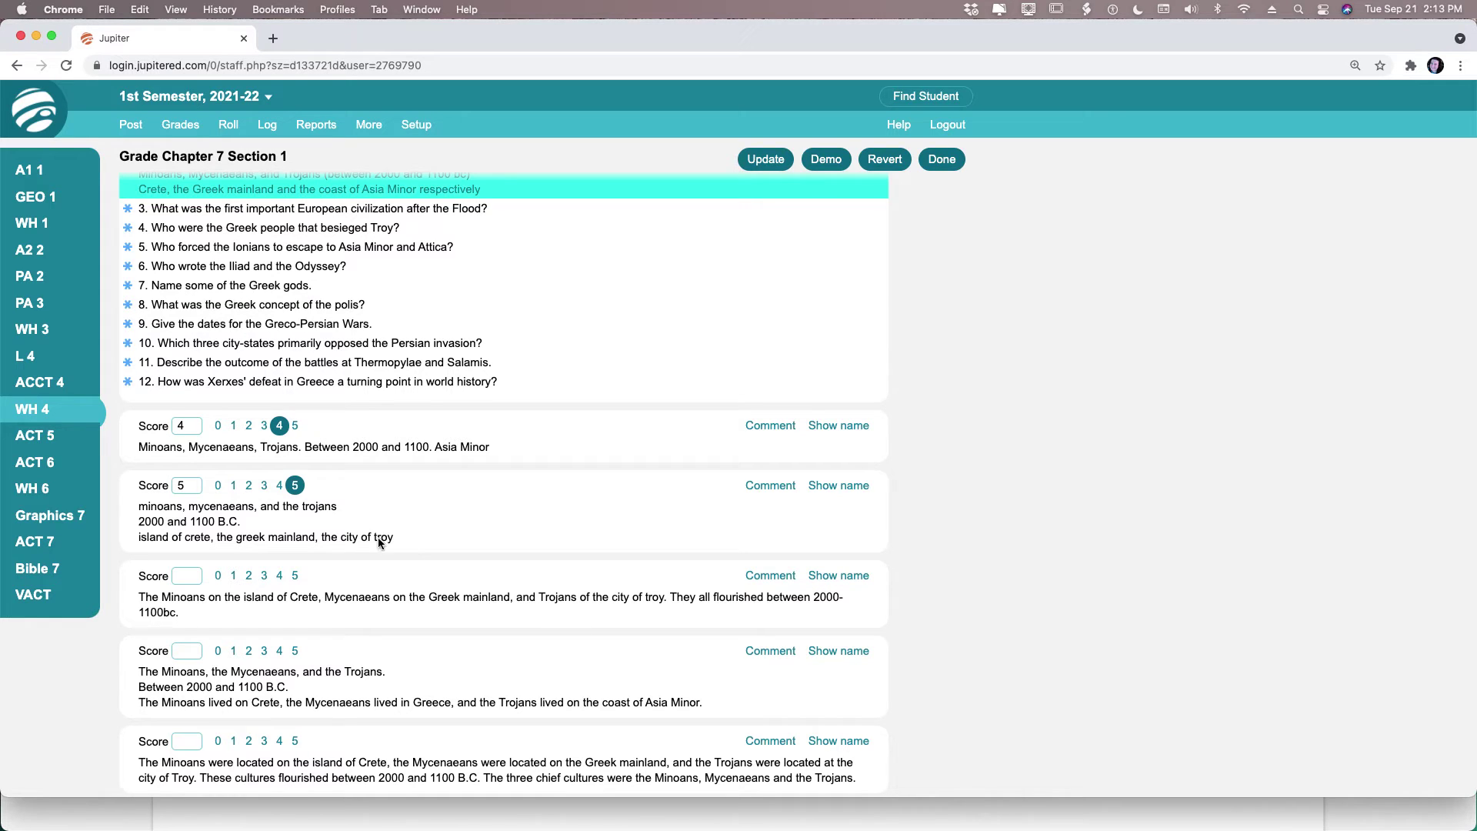
{"action": "scroll", "coordinate": [360, 537], "scroll_direction": "down", "scroll_amount": 2}
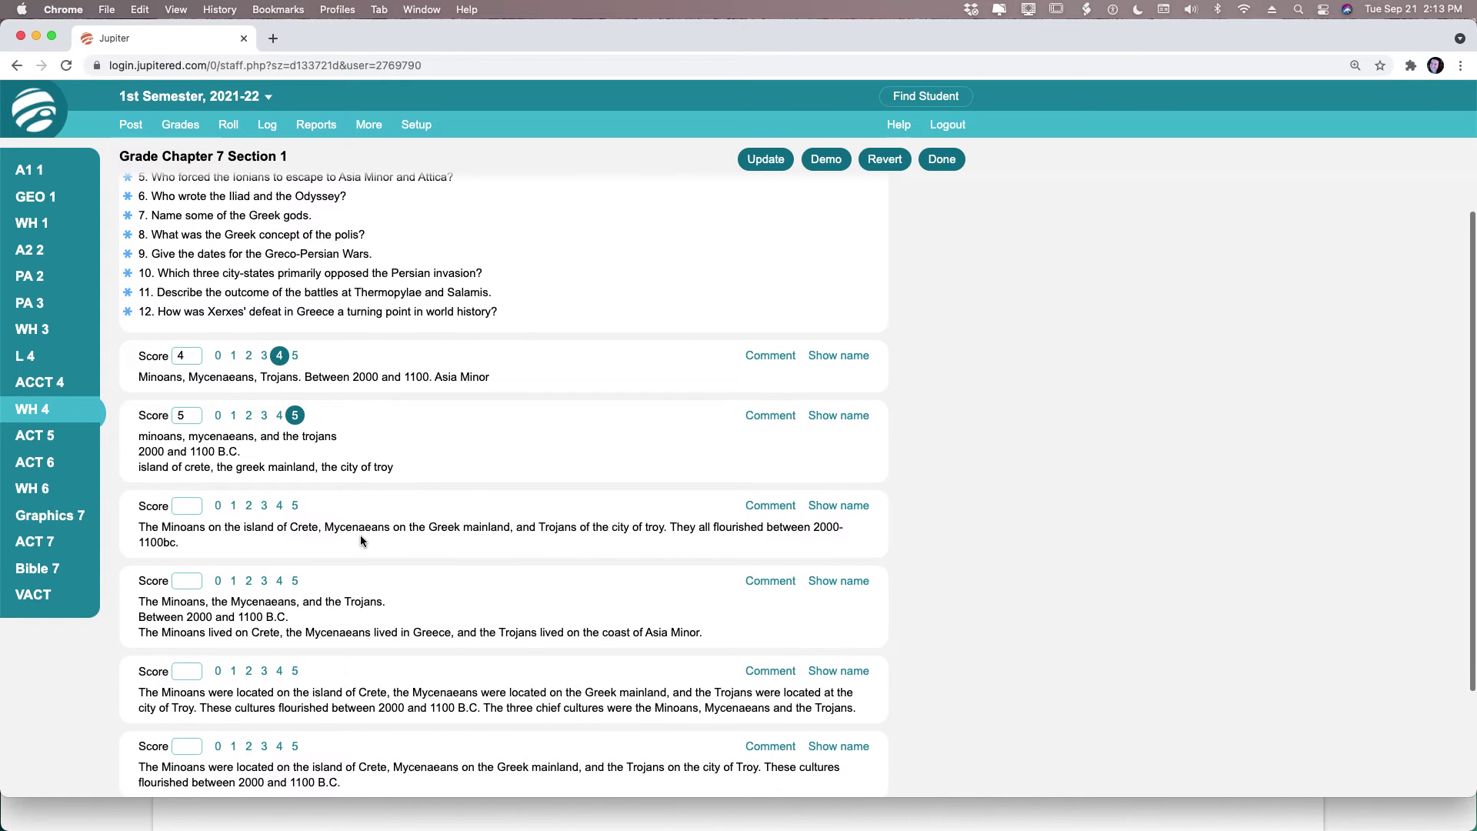
{"action": "scroll", "coordinate": [360, 534], "scroll_direction": "up", "scroll_amount": 2}
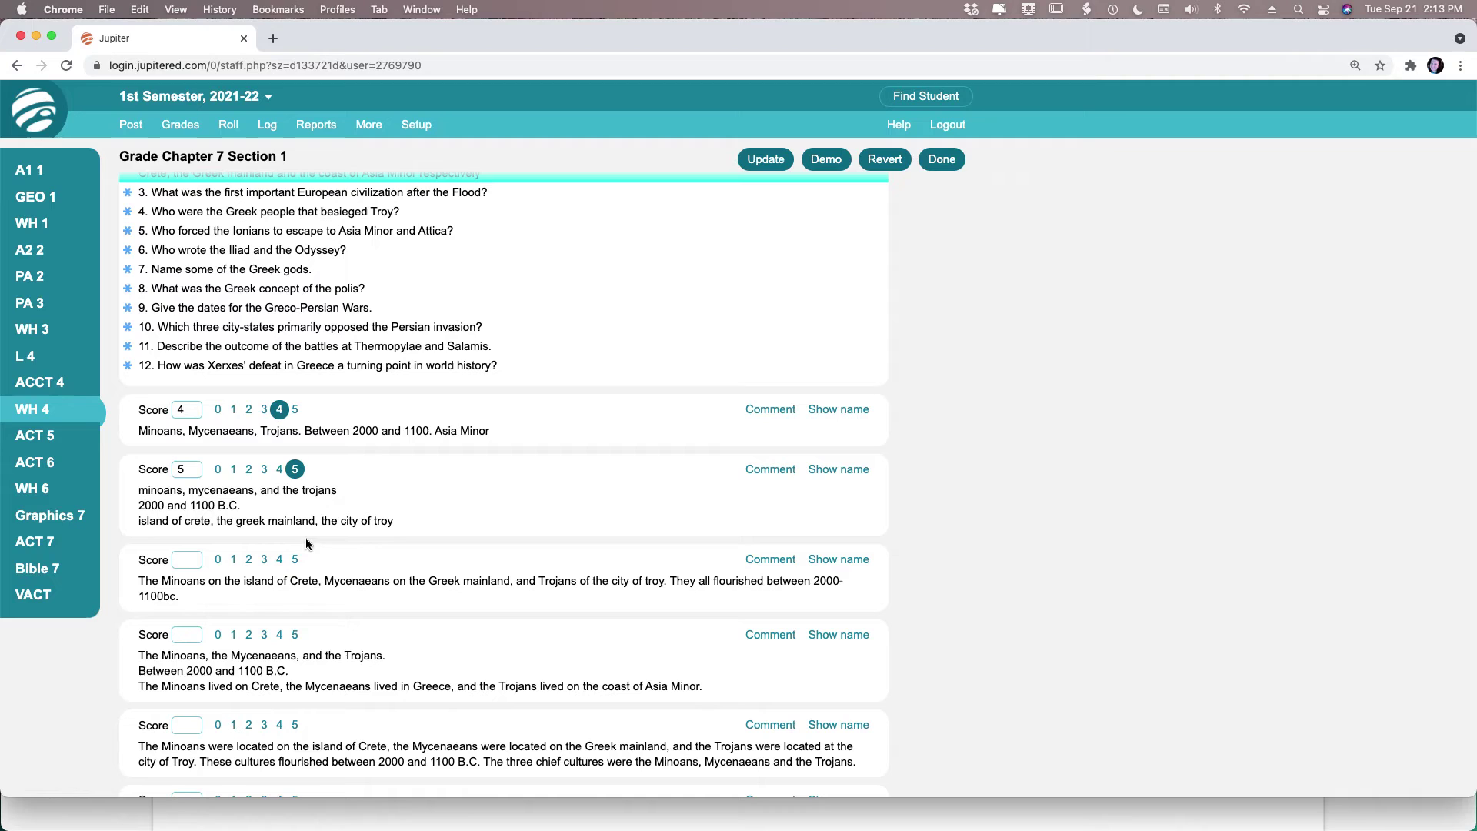
{"action": "left_click", "coordinate": [280, 471]}
{"action": "scroll", "coordinate": [477, 518], "scroll_direction": "down", "scroll_amount": 4}
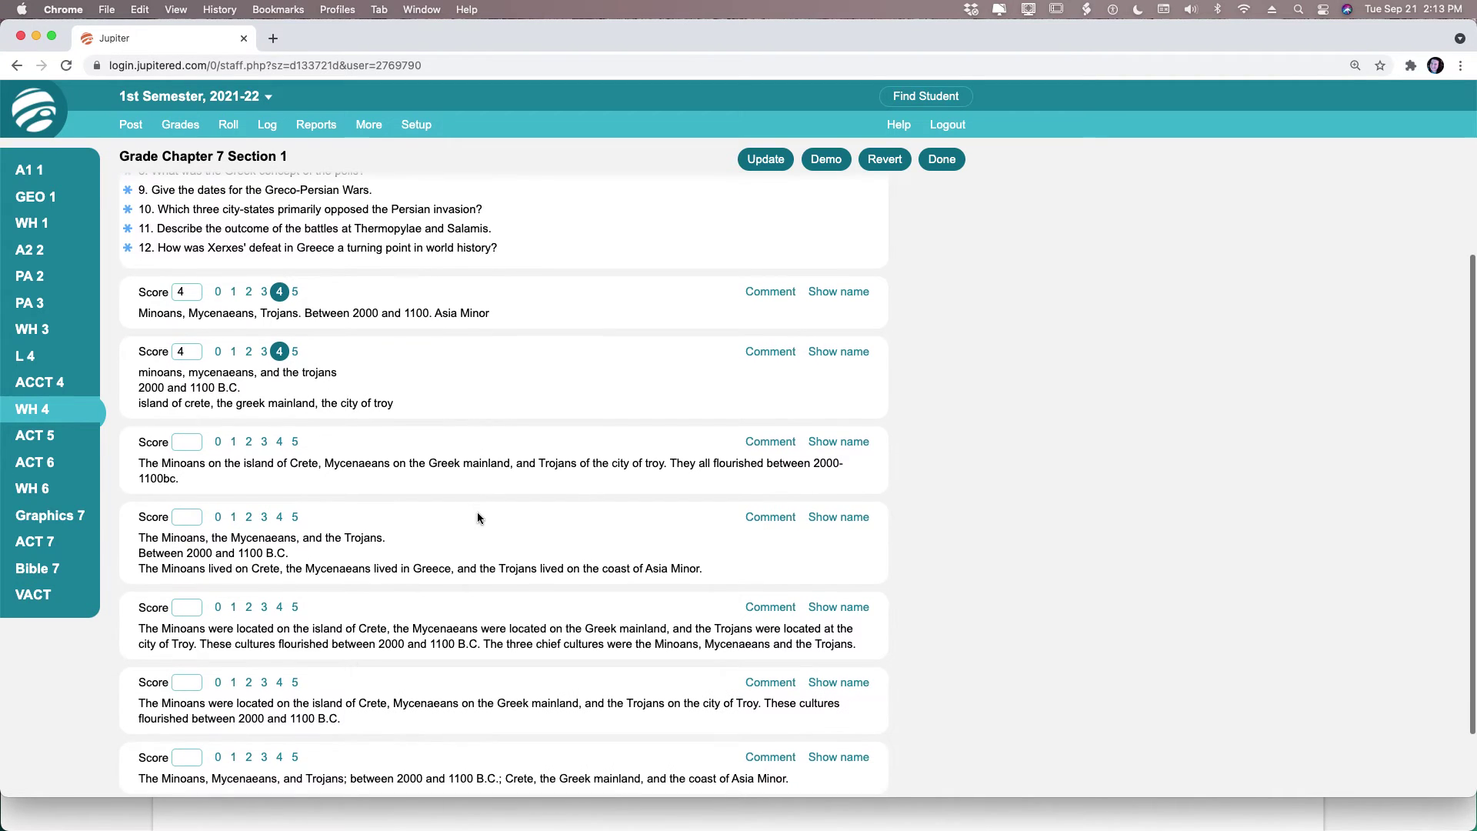
{"action": "scroll", "coordinate": [477, 518], "scroll_direction": "up", "scroll_amount": 1}
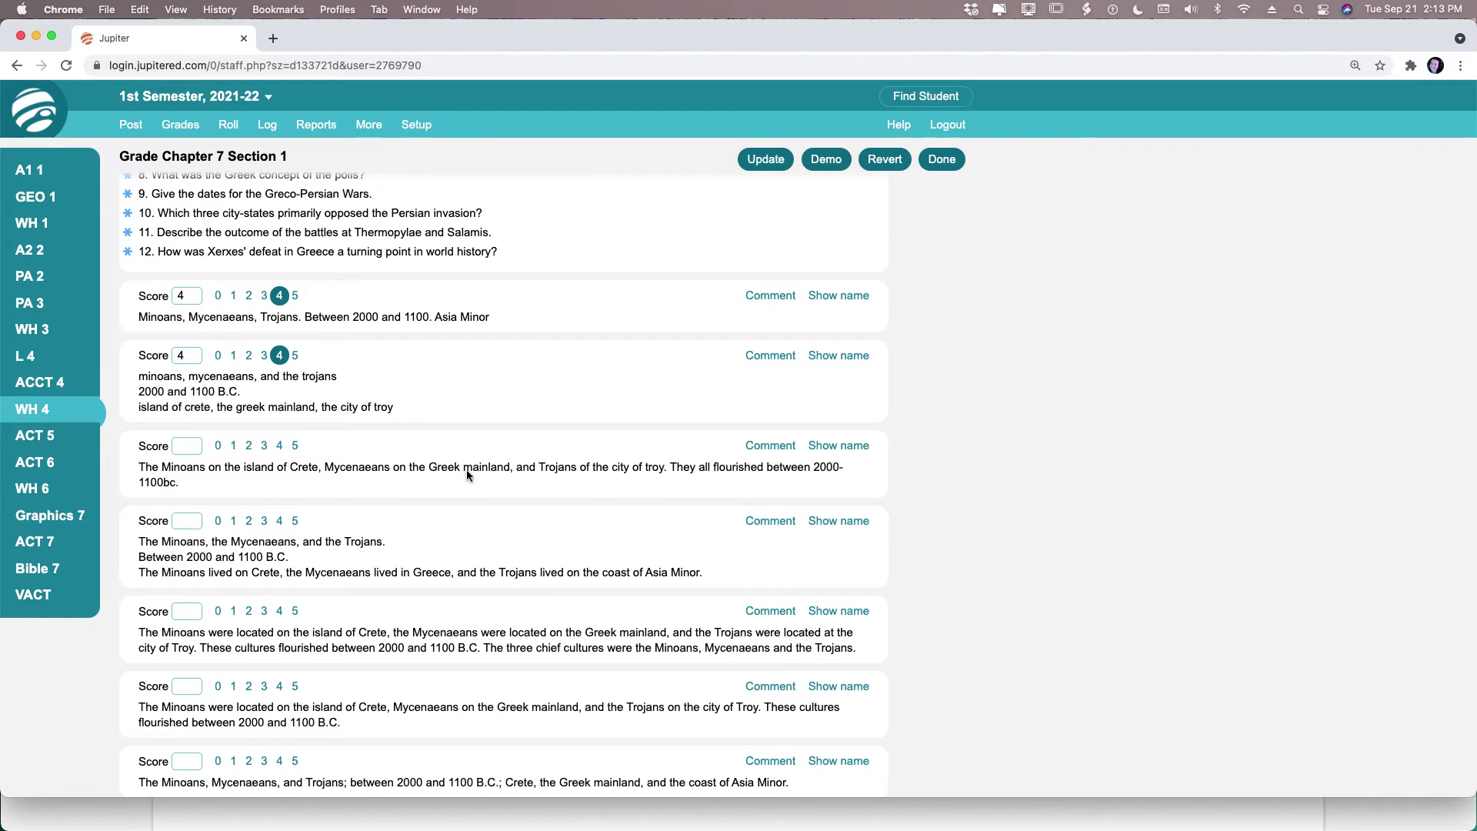
{"action": "left_click", "coordinate": [295, 354]}
Give the third through last question 2 answers 5 points each
{"action": "left_click", "coordinate": [295, 445]}
{"action": "scroll", "coordinate": [456, 520], "scroll_direction": "down", "scroll_amount": 3}
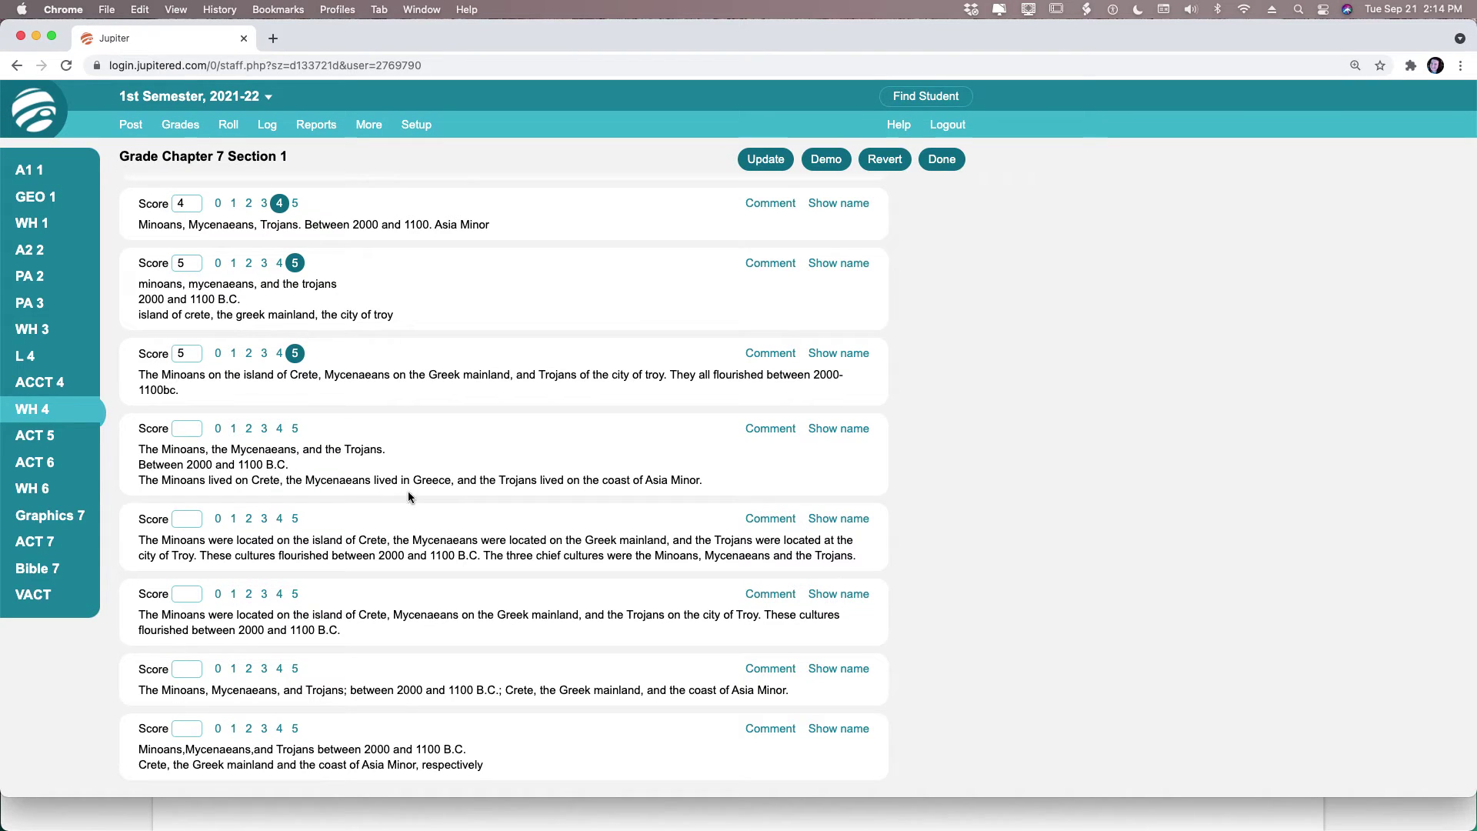
{"action": "left_click", "coordinate": [294, 429]}
{"action": "left_click", "coordinate": [294, 520]}
{"action": "left_click", "coordinate": [296, 593]}
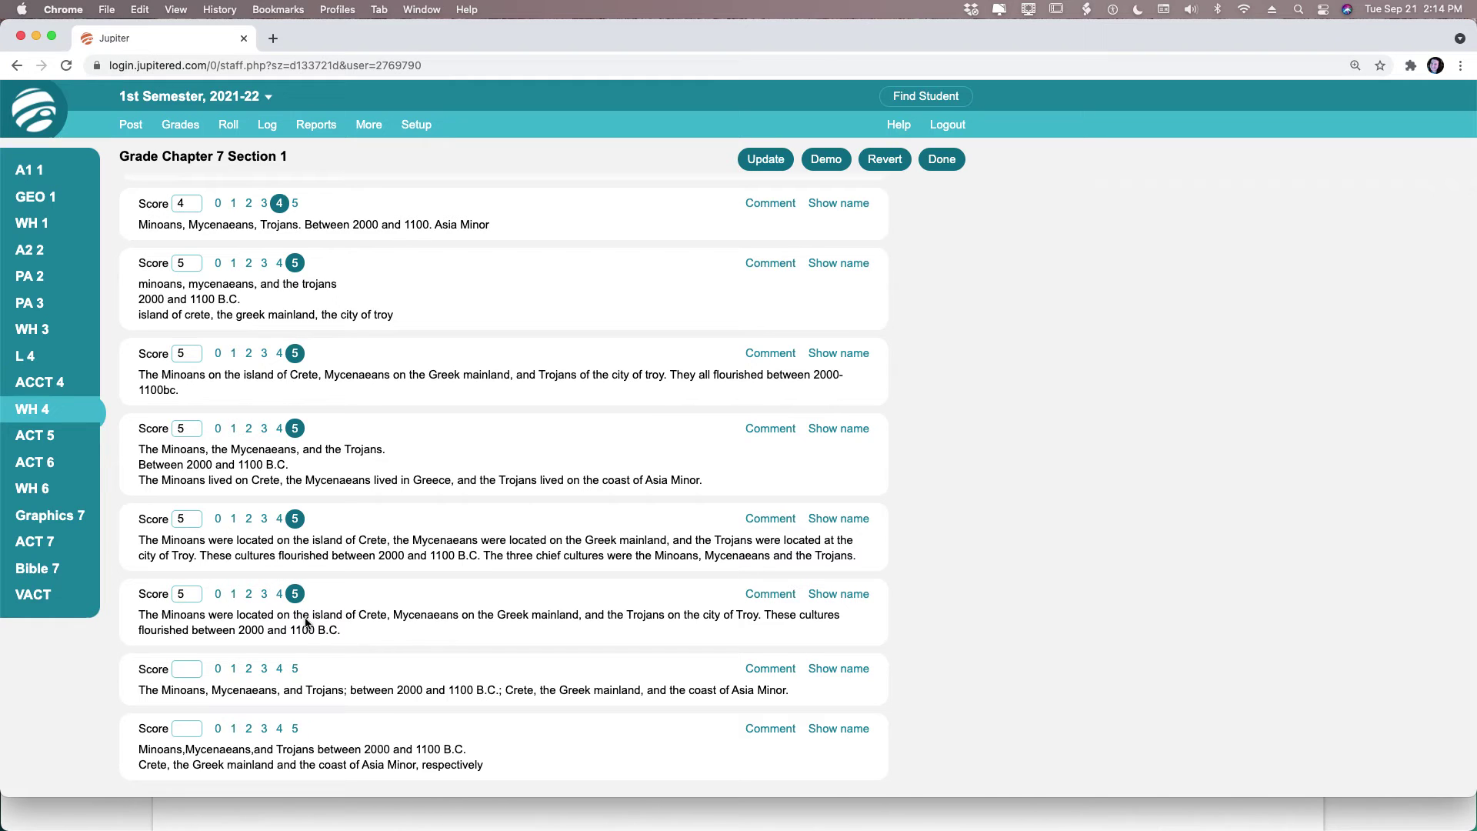
{"action": "left_click", "coordinate": [295, 669]}
{"action": "left_click", "coordinate": [295, 729]}
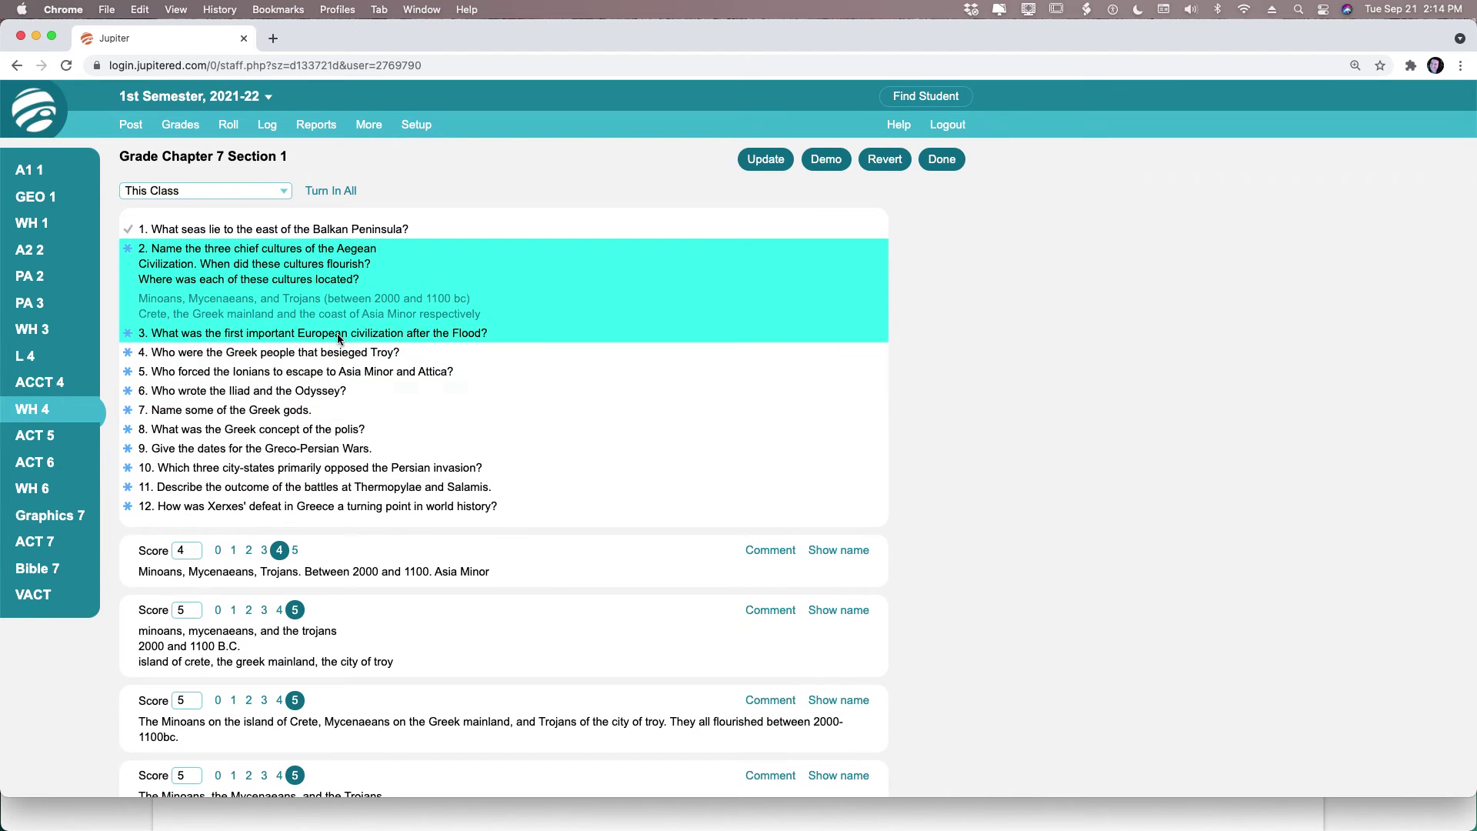
Open question 3 on the Minoans and give the first two answers 2 points each
{"action": "left_click", "coordinate": [339, 332]}
{"action": "scroll", "coordinate": [405, 473], "scroll_direction": "down", "scroll_amount": 3}
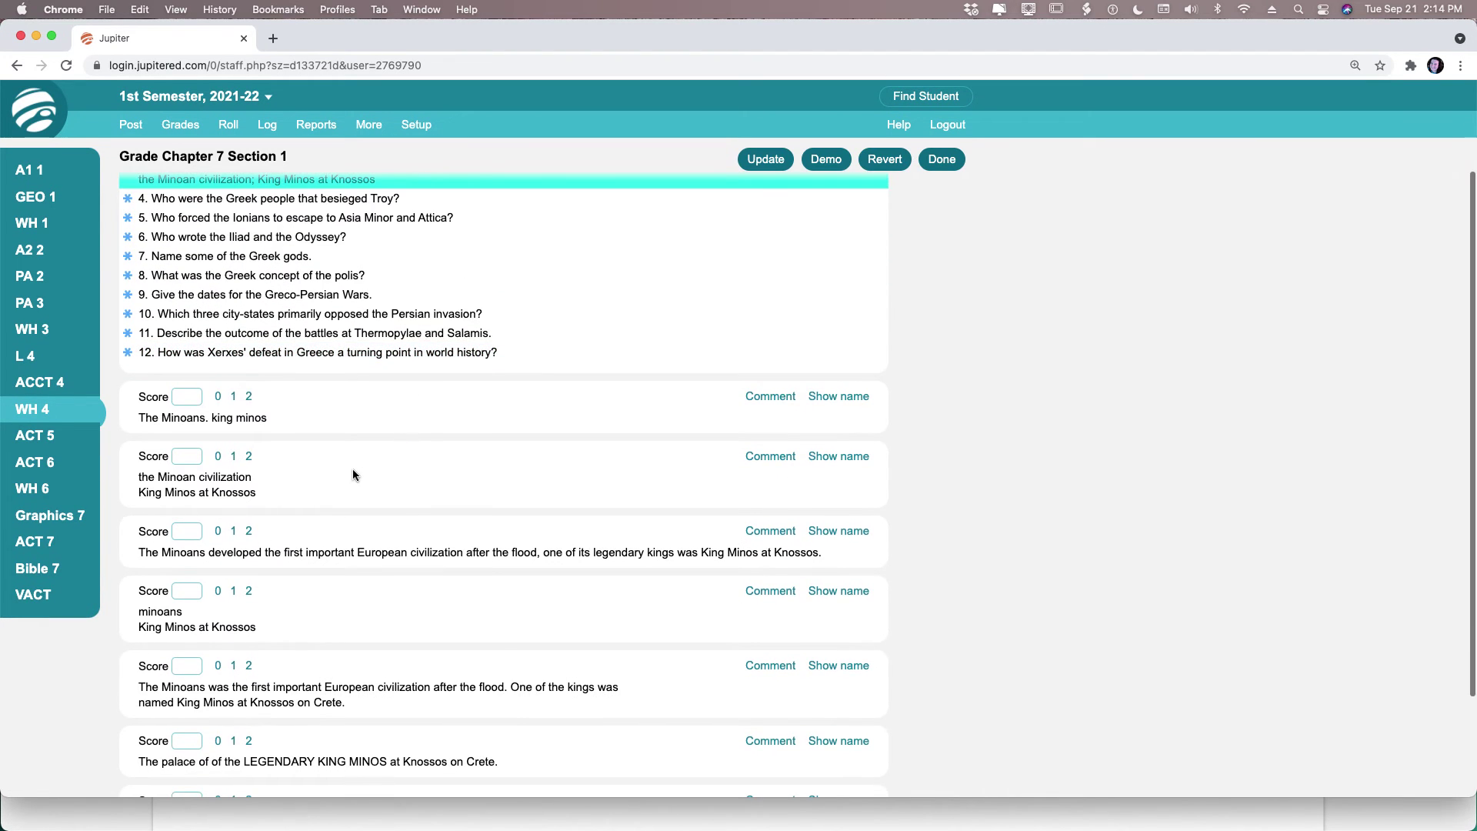
{"action": "scroll", "coordinate": [353, 474], "scroll_direction": "up", "scroll_amount": 3}
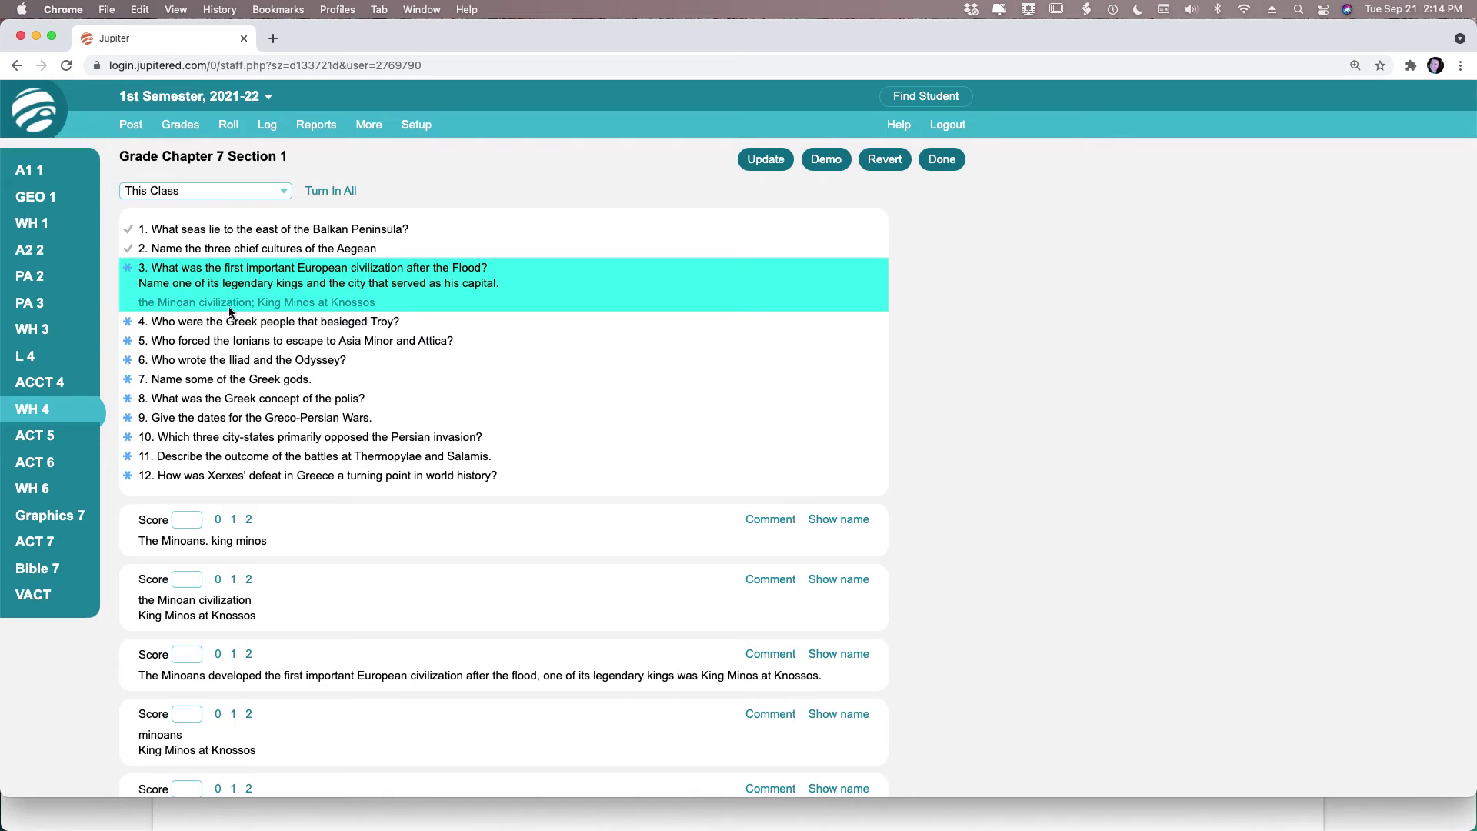
{"action": "scroll", "coordinate": [340, 400], "scroll_direction": "down", "scroll_amount": 3}
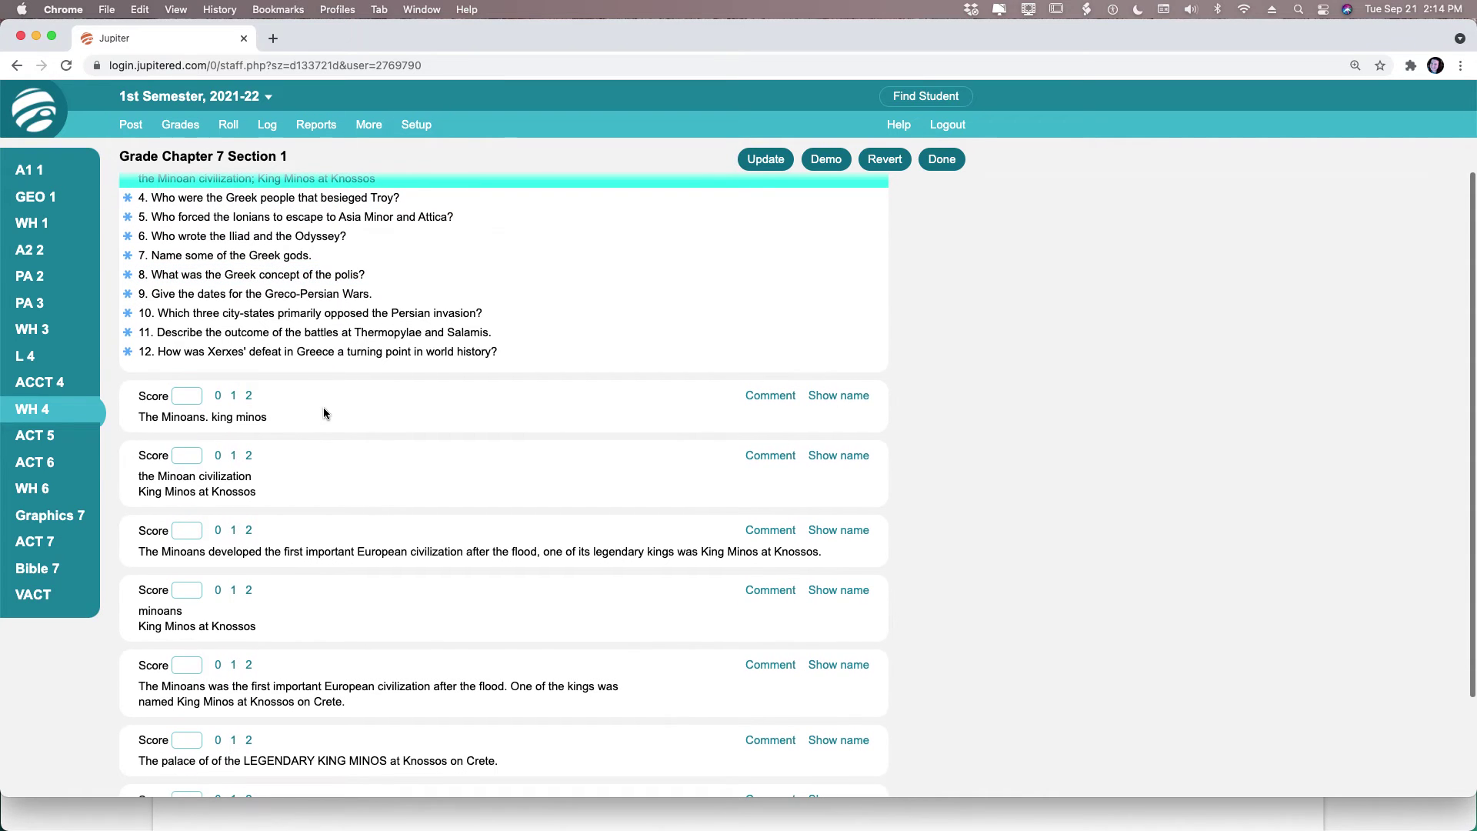
{"action": "left_click", "coordinate": [249, 396]}
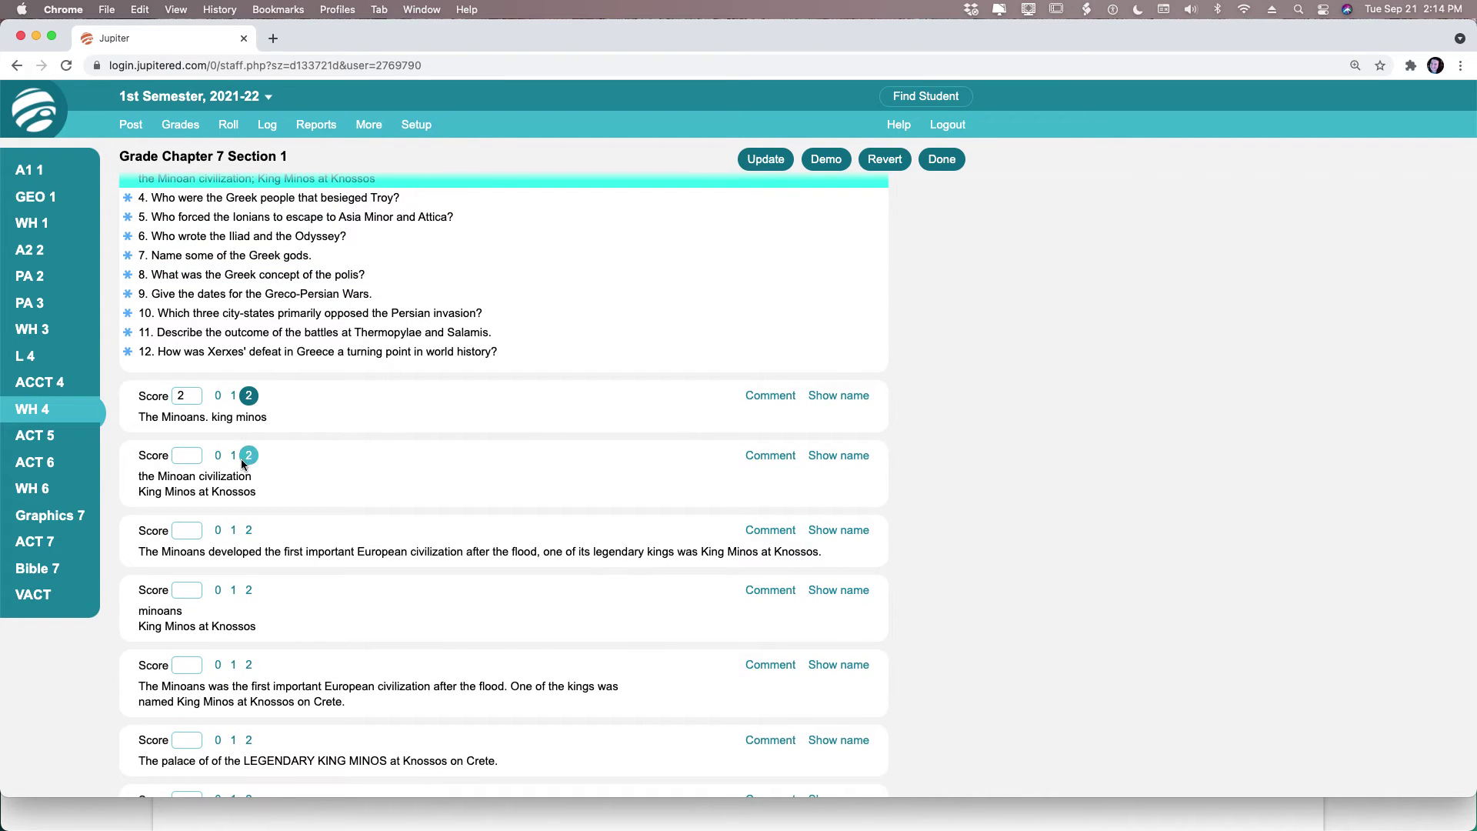
{"action": "left_click", "coordinate": [242, 458]}
{"action": "scroll", "coordinate": [348, 508], "scroll_direction": "down", "scroll_amount": 3}
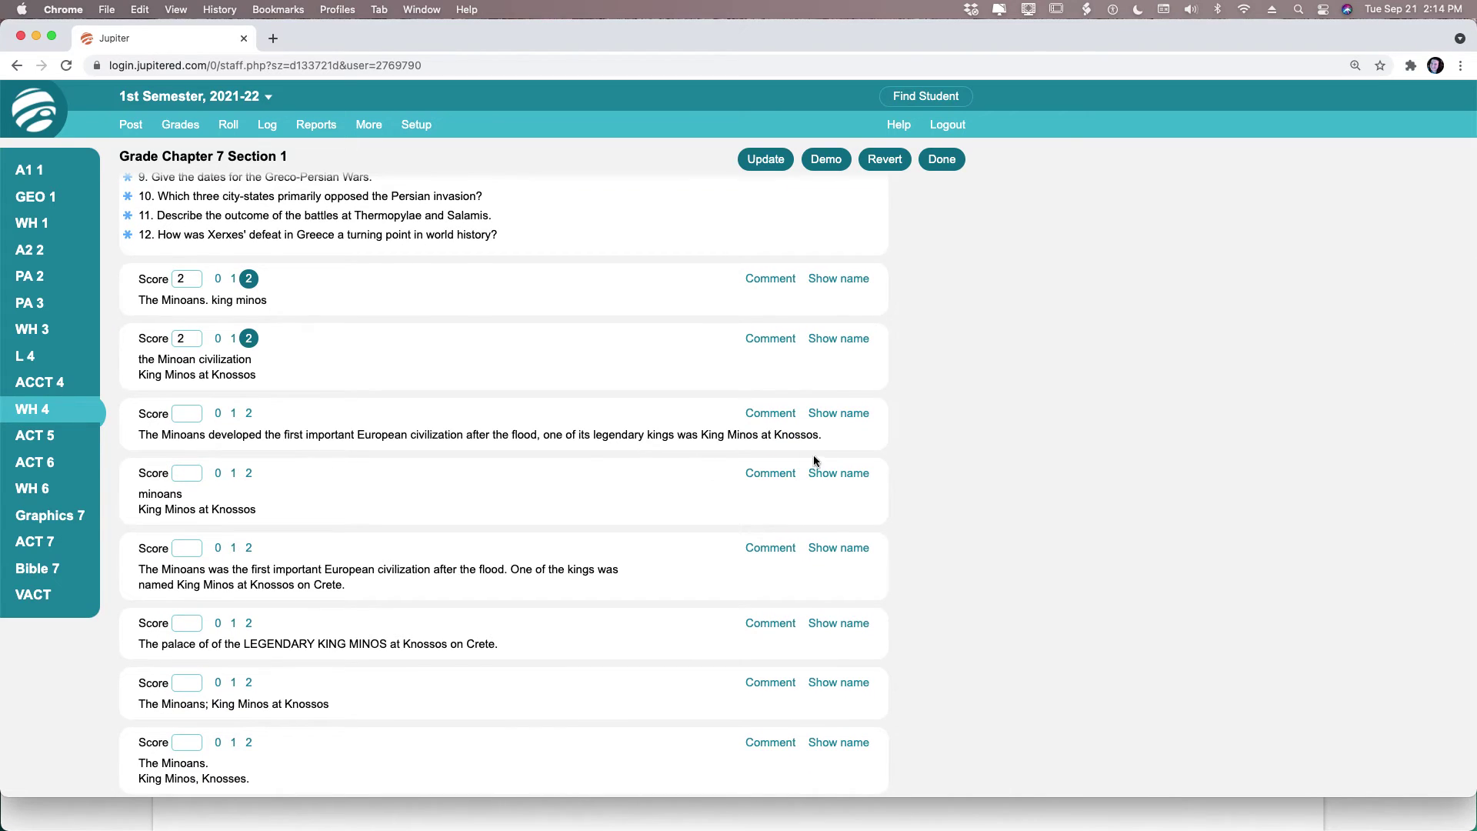
Score the remaining question 3 answers 2 each, with 1 for the King Minos palace answer
{"action": "left_click", "coordinate": [248, 413]}
{"action": "scroll", "coordinate": [360, 469], "scroll_direction": "down", "scroll_amount": 1}
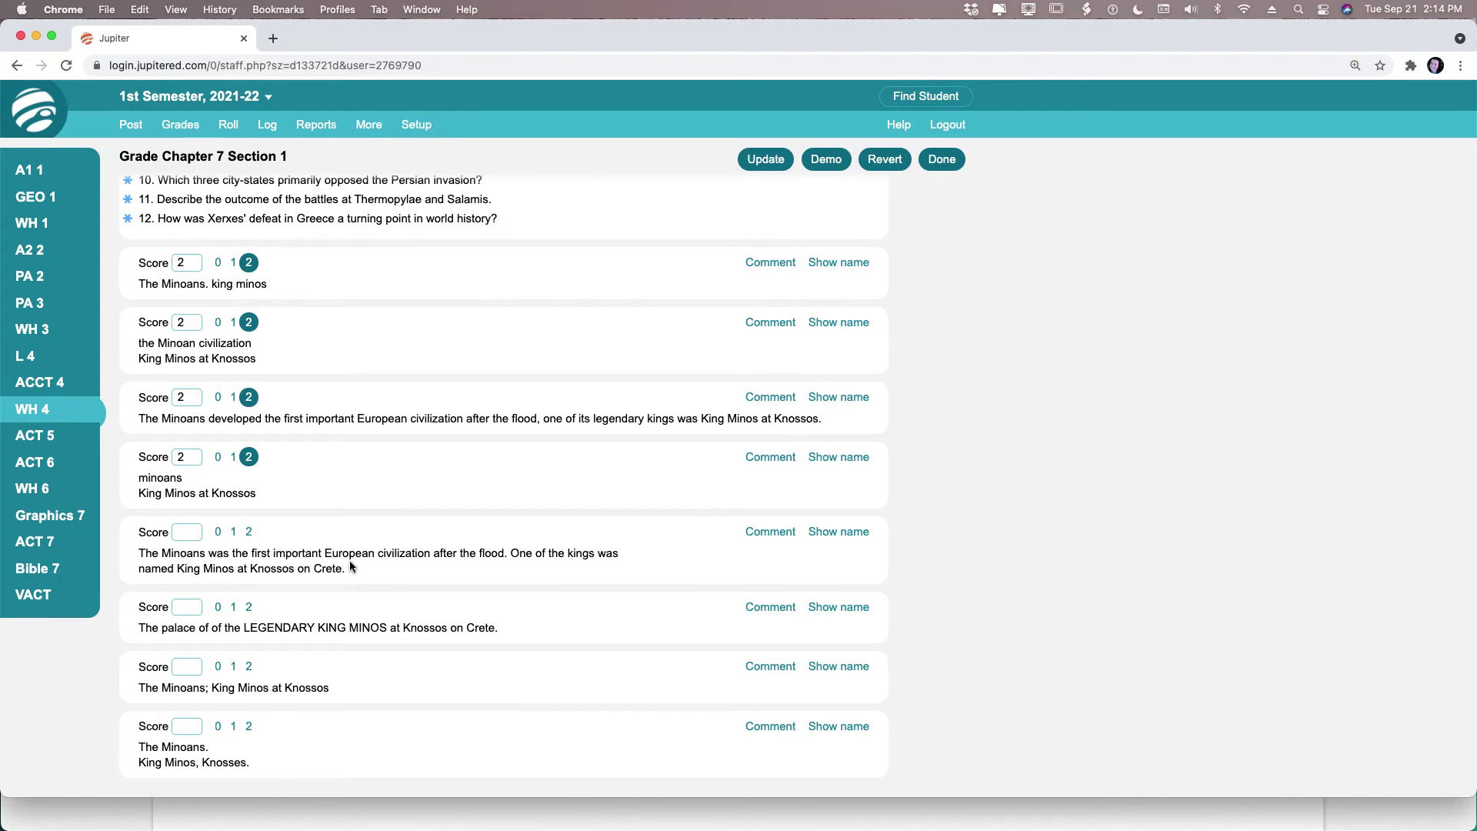
{"action": "left_click", "coordinate": [248, 532]}
{"action": "left_click", "coordinate": [234, 607]}
{"action": "left_click", "coordinate": [249, 666]}
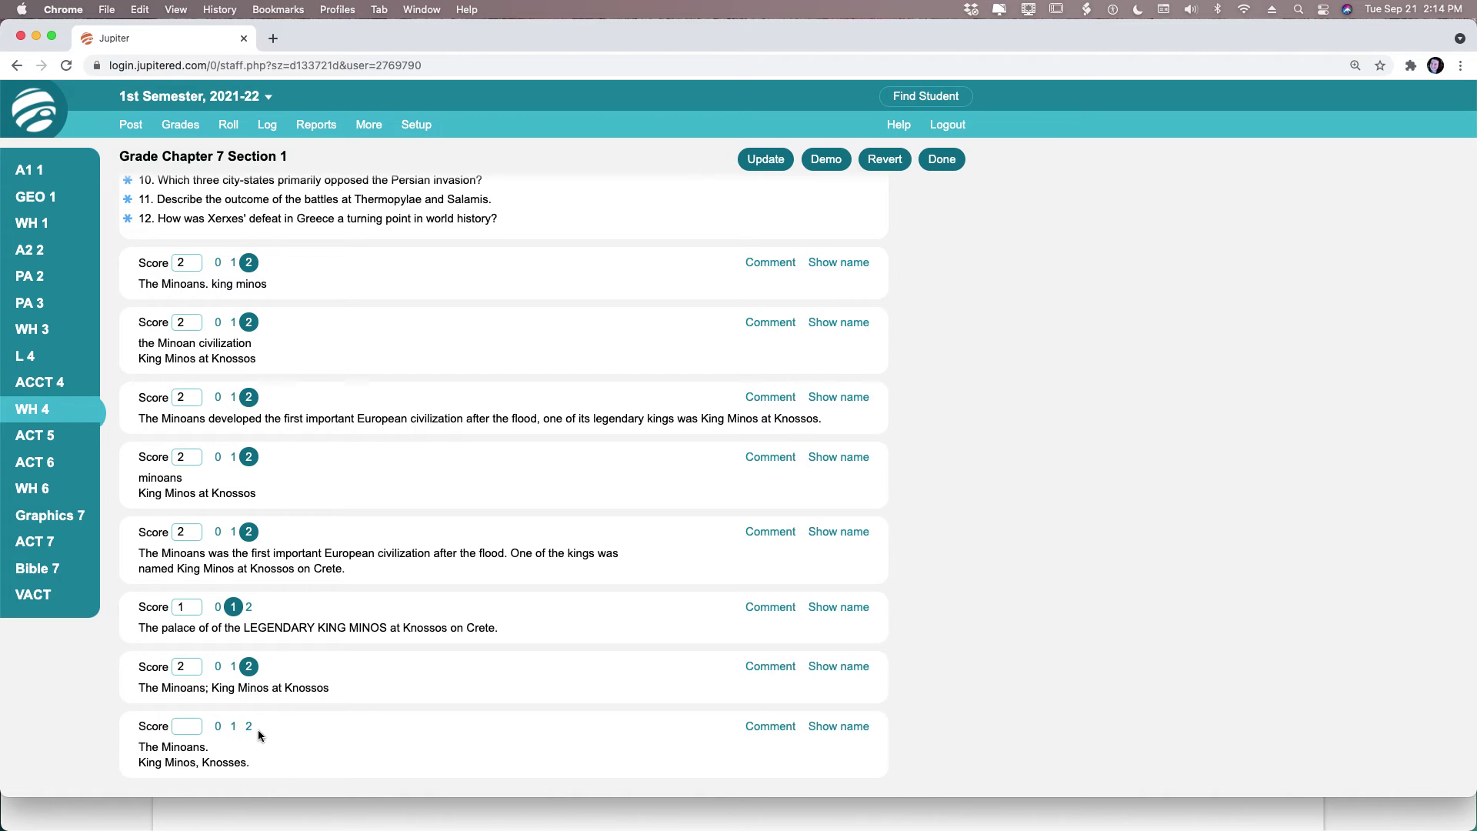
{"action": "left_click", "coordinate": [257, 730]}
{"action": "scroll", "coordinate": [519, 343], "scroll_direction": "up", "scroll_amount": 5}
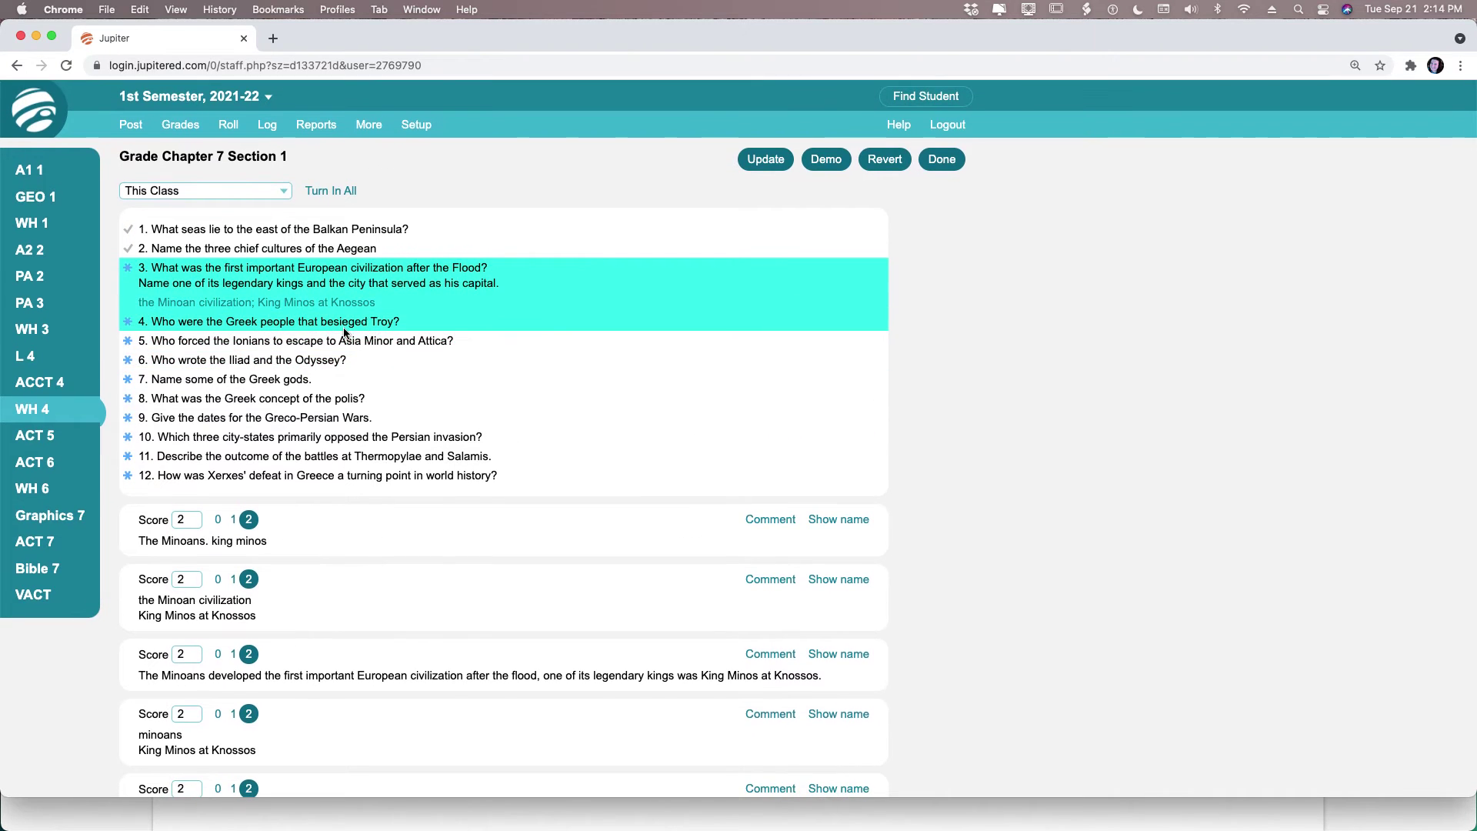
Open question 4 and score each Mycenaeans answer 1 and the 'hellenese' answer 0
{"action": "left_click", "coordinate": [344, 326]}
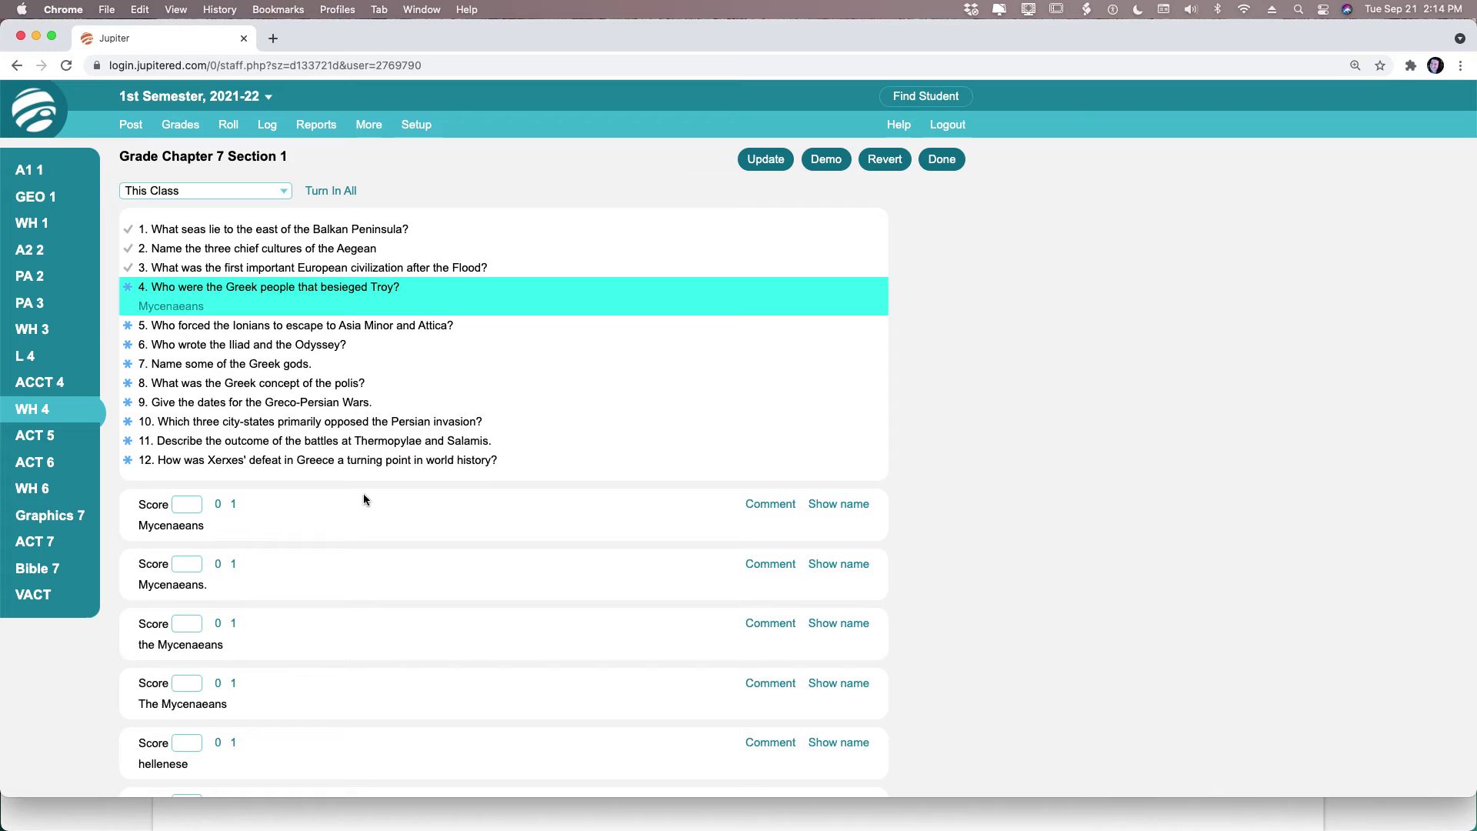
{"action": "left_click", "coordinate": [234, 504]}
{"action": "left_click", "coordinate": [234, 623]}
{"action": "left_click", "coordinate": [233, 684]}
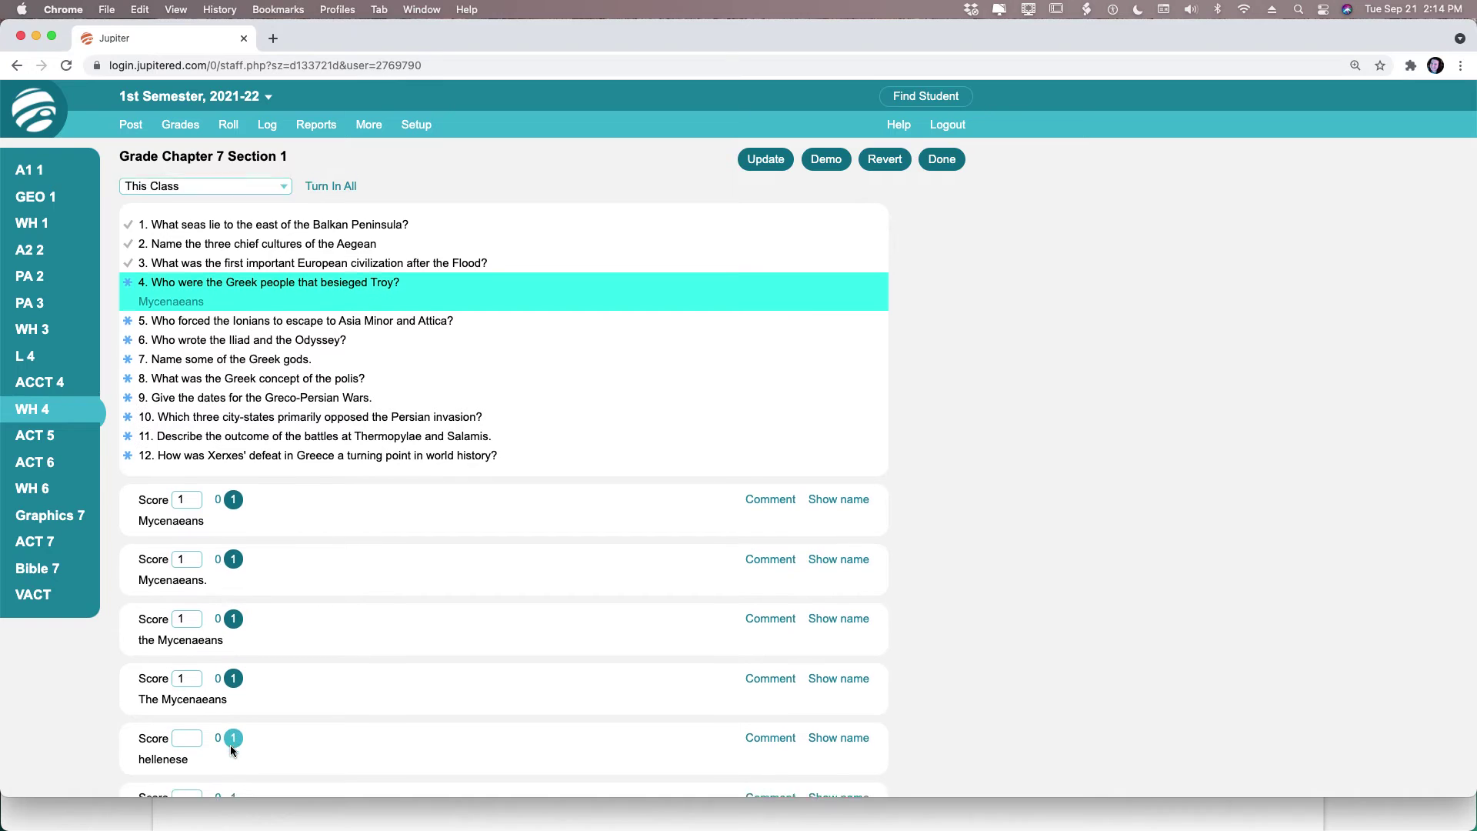
{"action": "scroll", "coordinate": [223, 708], "scroll_direction": "down", "scroll_amount": 2}
{"action": "left_click", "coordinate": [218, 649]}
{"action": "scroll", "coordinate": [284, 682], "scroll_direction": "down", "scroll_amount": 2}
{"action": "left_click", "coordinate": [234, 623]}
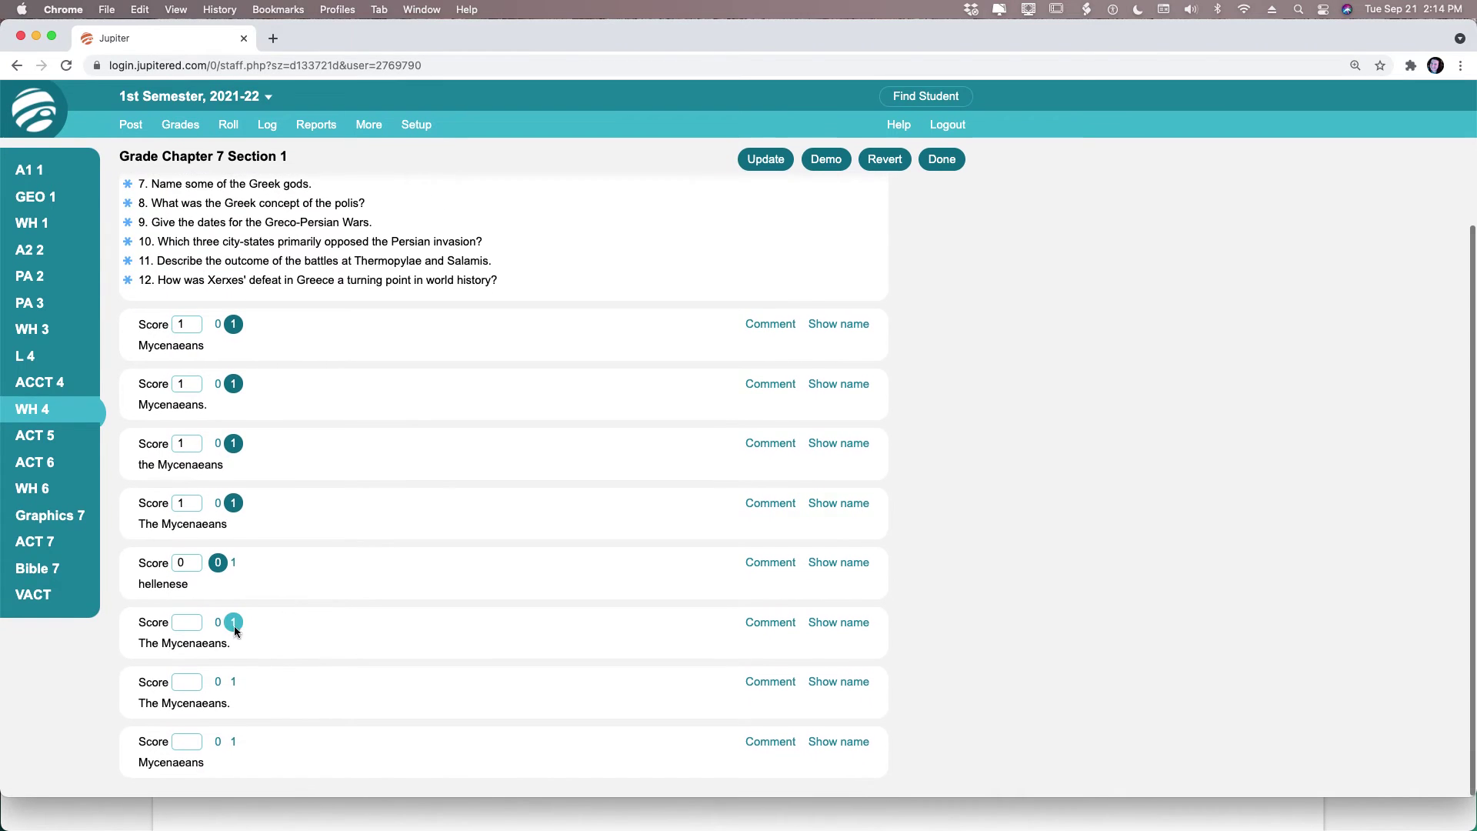
{"action": "left_click", "coordinate": [234, 683]}
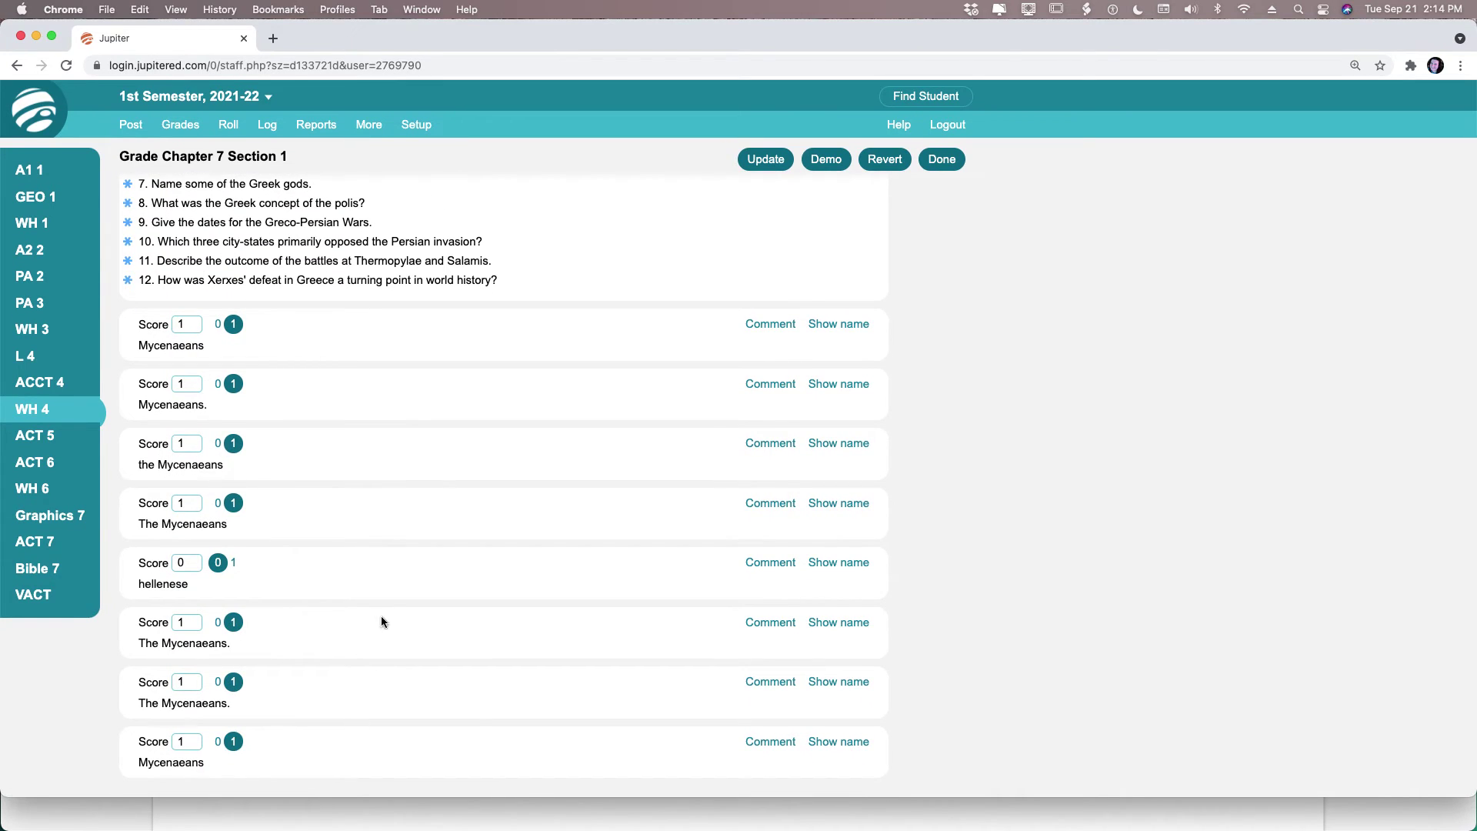
{"action": "scroll", "coordinate": [380, 604], "scroll_direction": "up", "scroll_amount": 3}
Open question 5 and give the first four Dorians answers 2 points each
{"action": "left_click", "coordinate": [284, 328]}
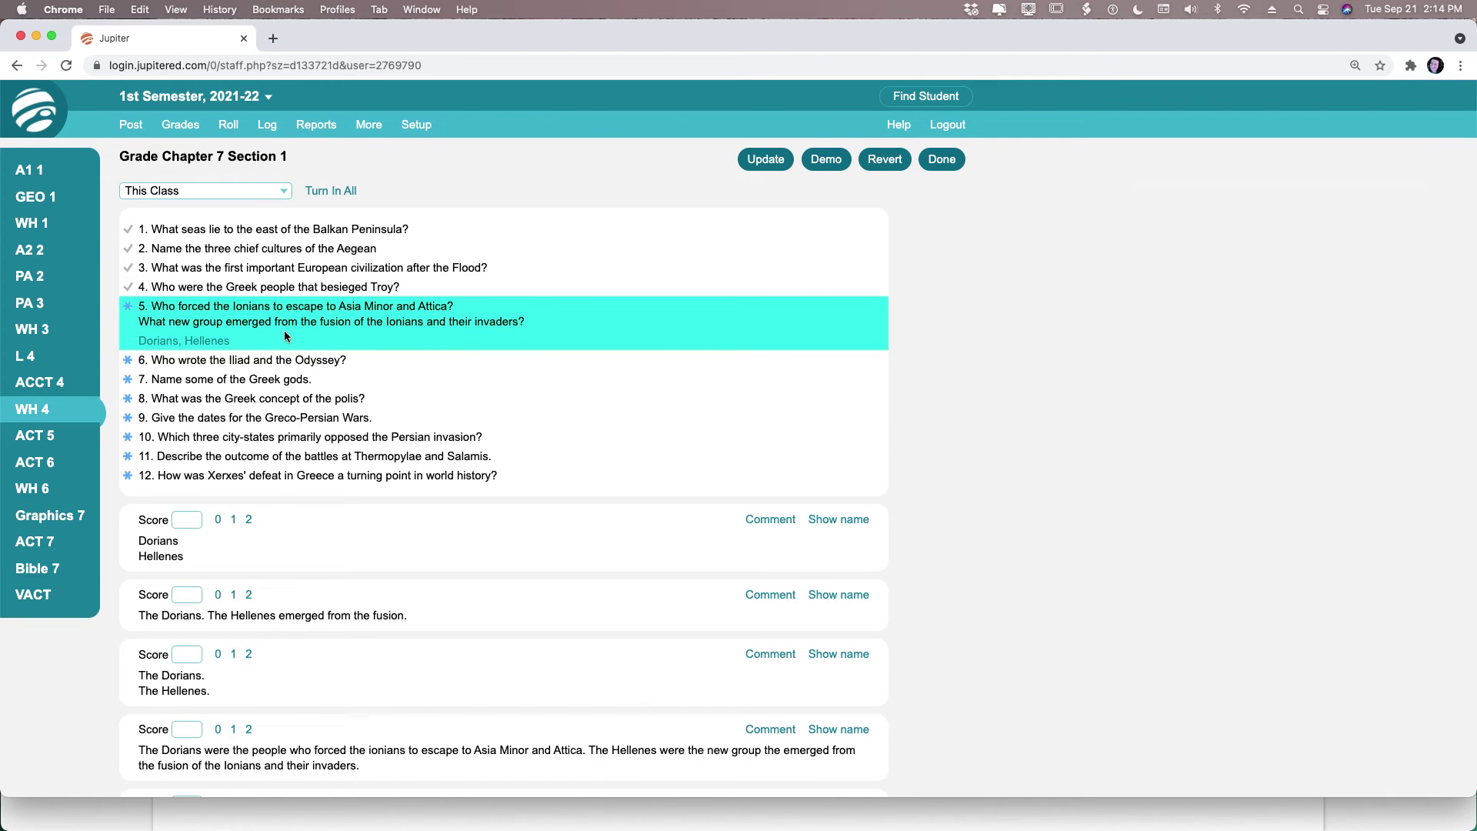
{"action": "scroll", "coordinate": [388, 534], "scroll_direction": "down", "scroll_amount": 2}
{"action": "scroll", "coordinate": [388, 534], "scroll_direction": "down", "scroll_amount": 1}
{"action": "scroll", "coordinate": [387, 534], "scroll_direction": "up", "scroll_amount": 1}
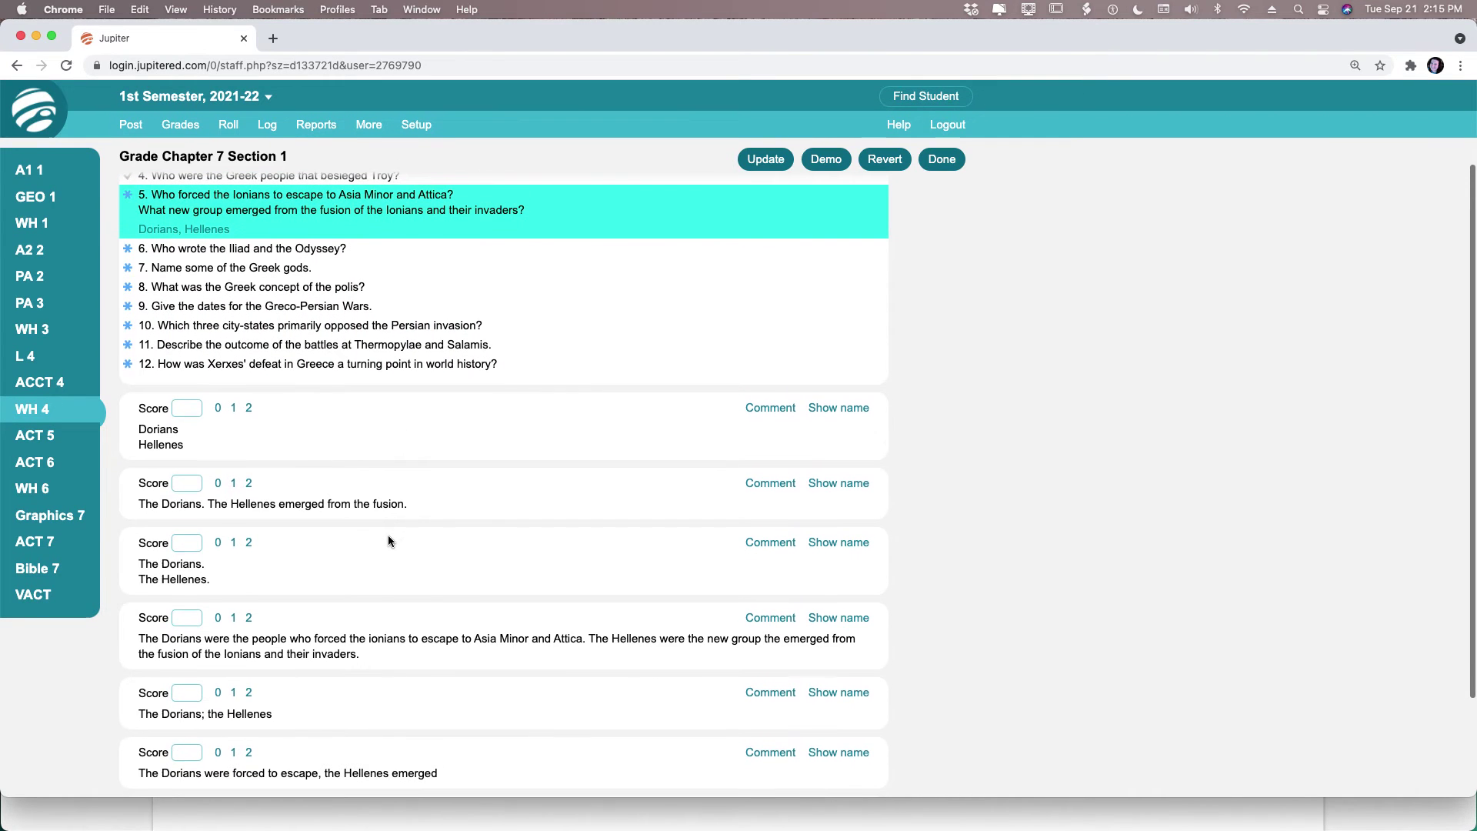
{"action": "left_click", "coordinate": [248, 409]}
{"action": "left_click", "coordinate": [249, 484]}
{"action": "left_click", "coordinate": [248, 542]}
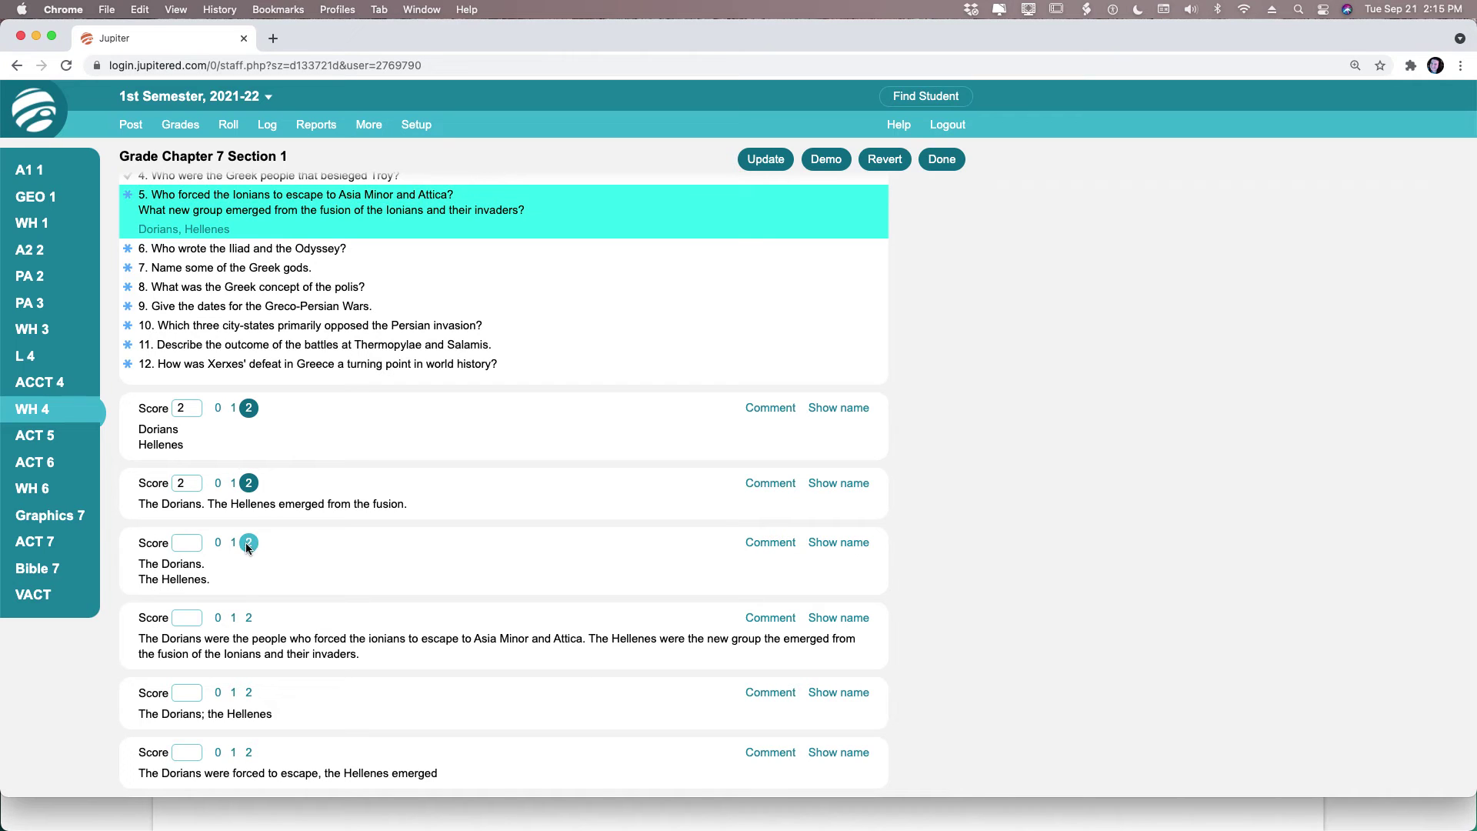
{"action": "left_click", "coordinate": [249, 617]}
Score the remaining Dorians/Hellenes answers 2 each and the 'myccenaeans' answer 0
{"action": "scroll", "coordinate": [288, 602], "scroll_direction": "down", "scroll_amount": 3}
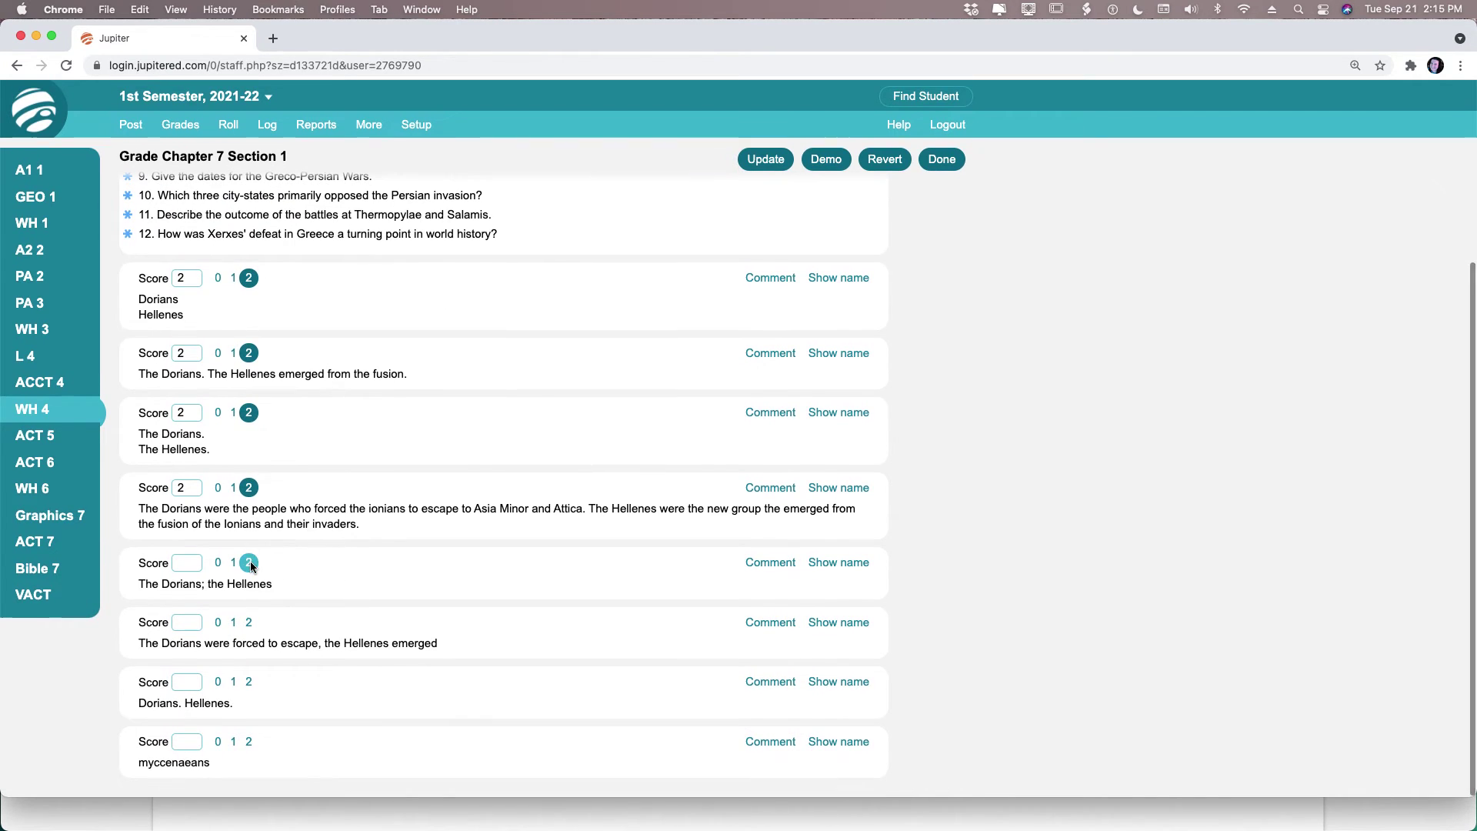
{"action": "left_click", "coordinate": [248, 563]}
{"action": "left_click", "coordinate": [249, 622]}
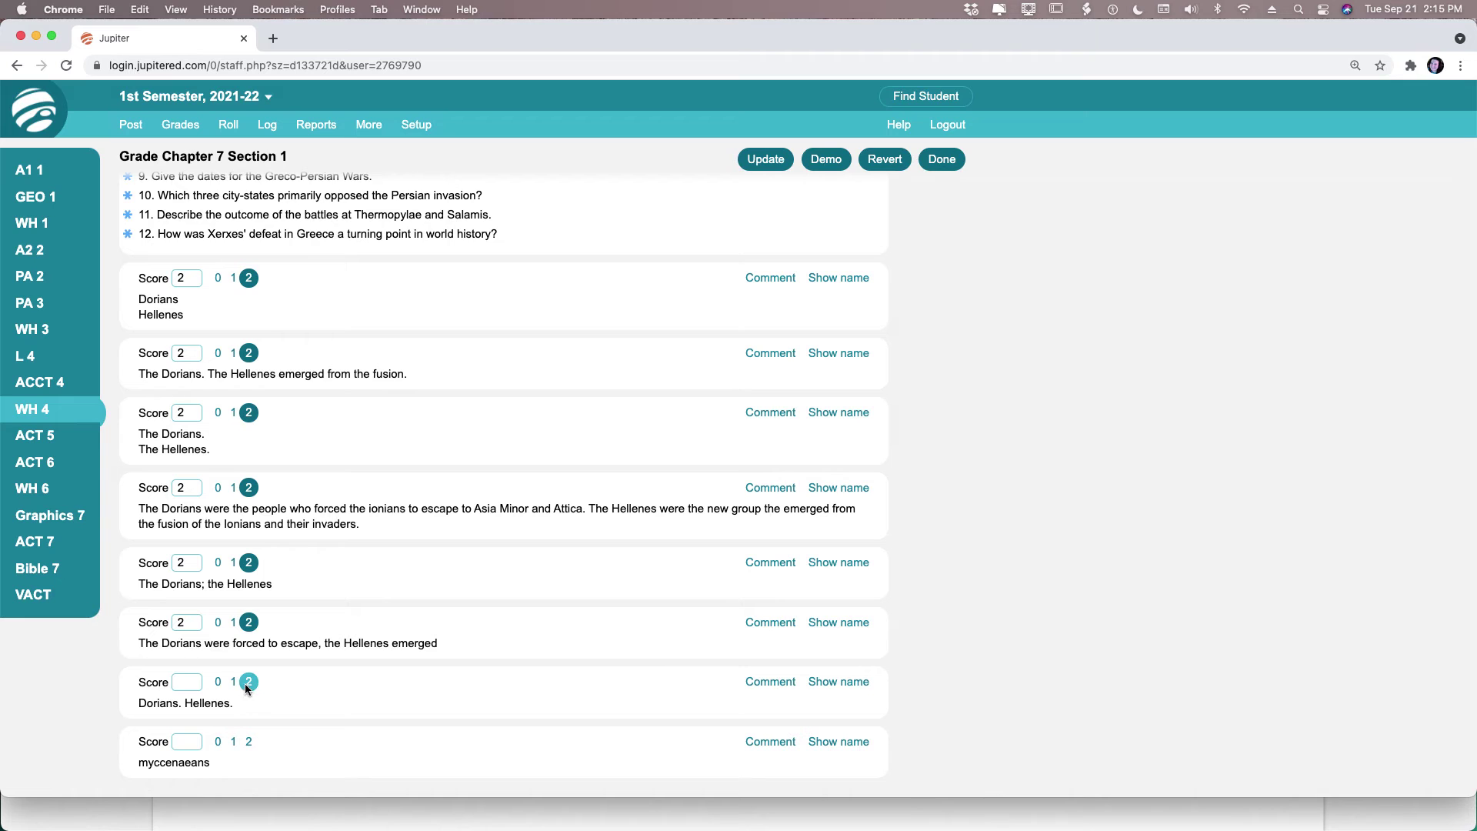
{"action": "left_click", "coordinate": [248, 683]}
{"action": "left_click", "coordinate": [218, 742]}
{"action": "scroll", "coordinate": [514, 677], "scroll_direction": "up", "scroll_amount": 5}
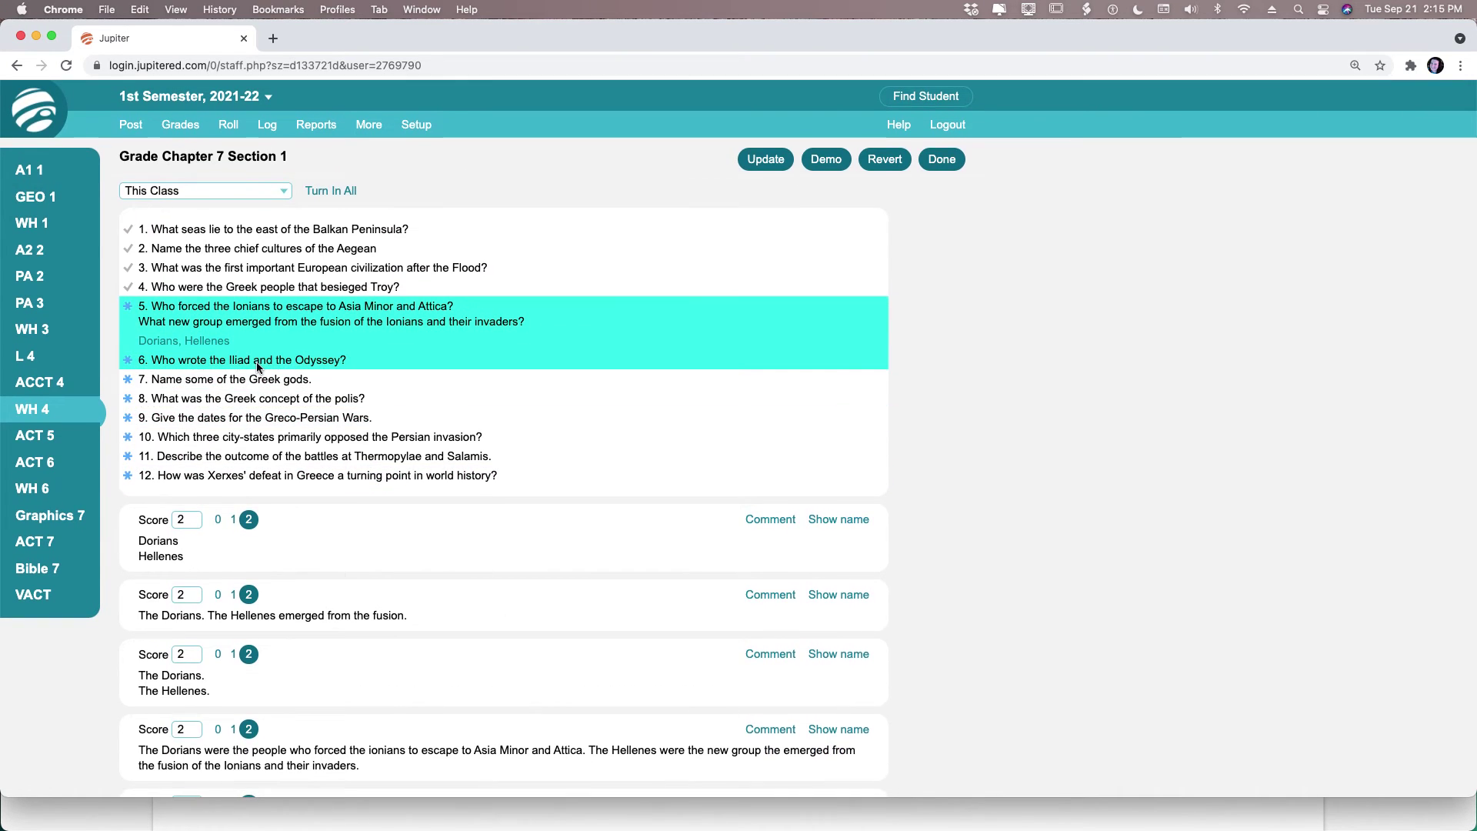
Open question 6 and read through the class's Homer answers
{"action": "left_click", "coordinate": [256, 363]}
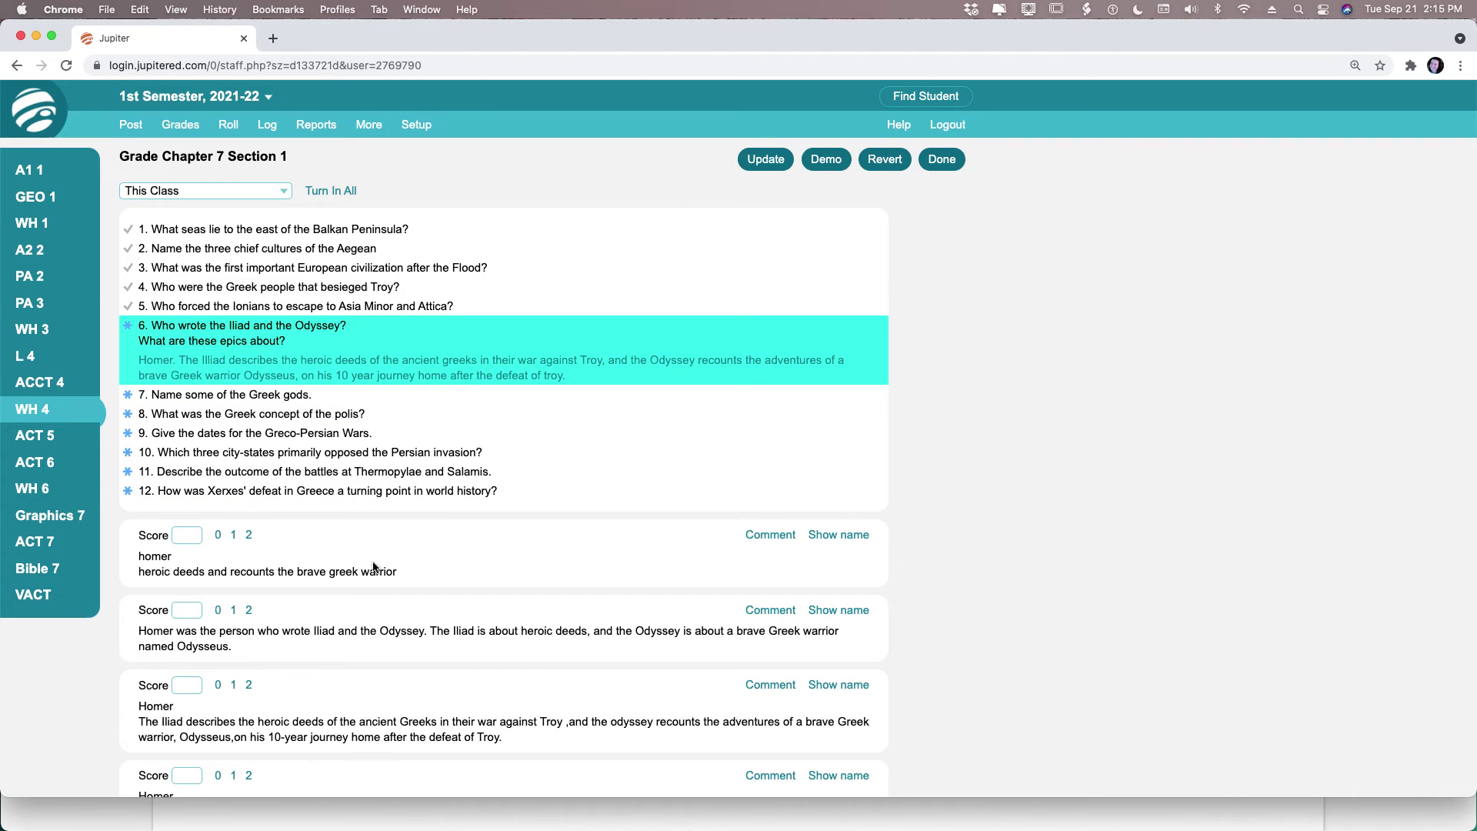
{"action": "scroll", "coordinate": [422, 763], "scroll_direction": "down", "scroll_amount": 3}
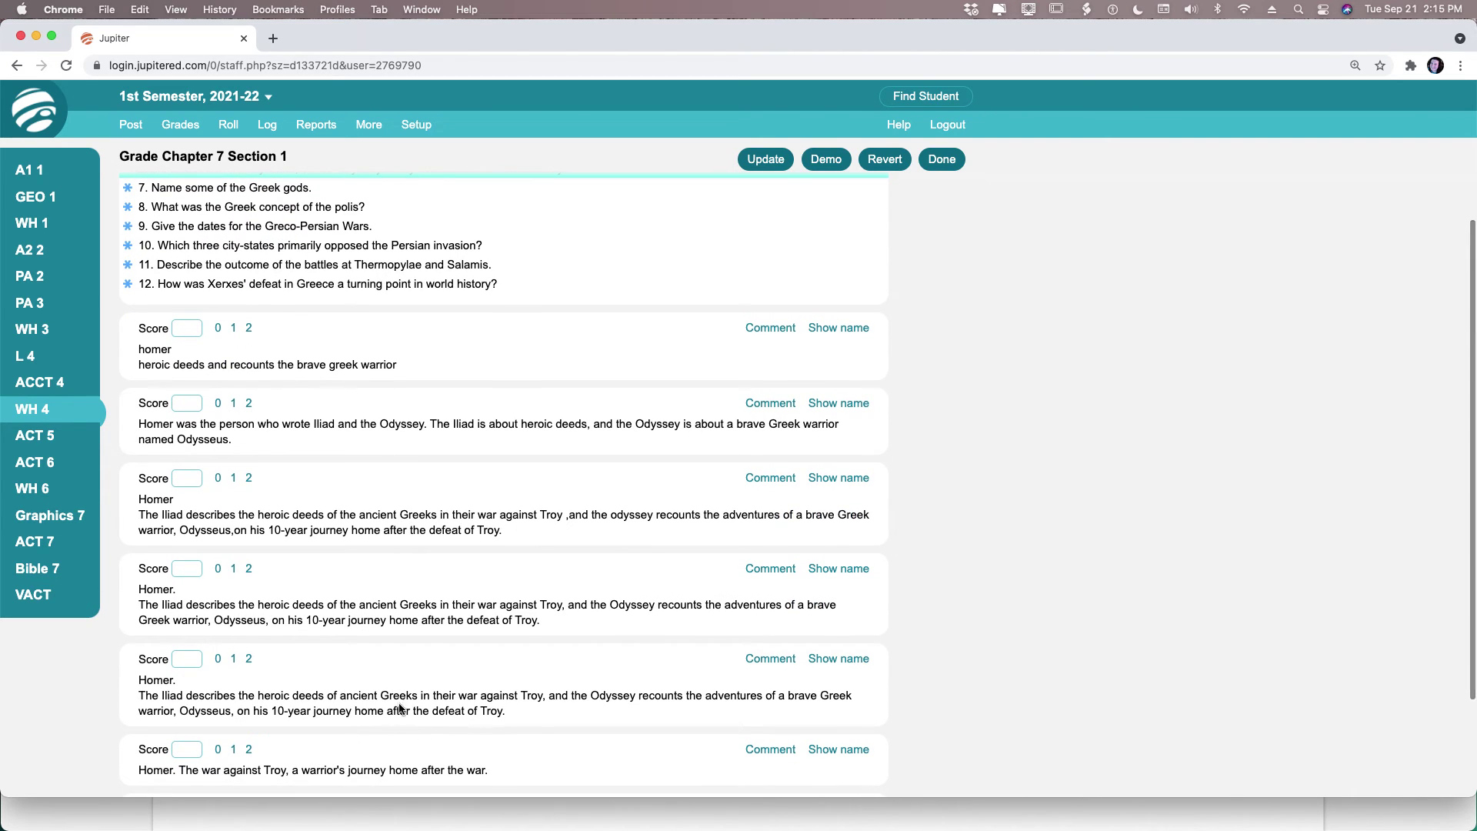
{"action": "scroll", "coordinate": [391, 765], "scroll_direction": "down", "scroll_amount": 2}
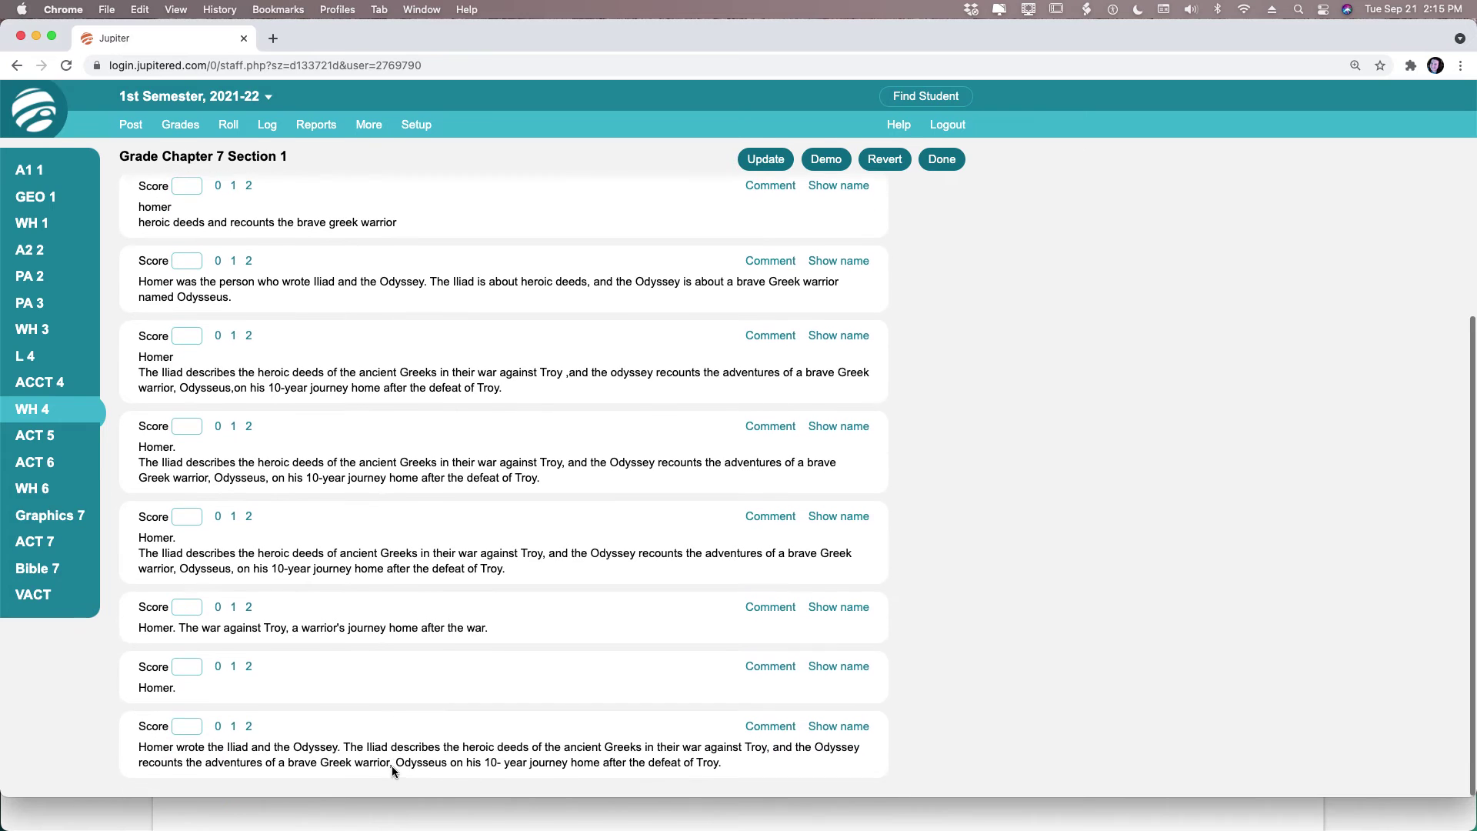
{"action": "scroll", "coordinate": [390, 765], "scroll_direction": "up", "scroll_amount": 4}
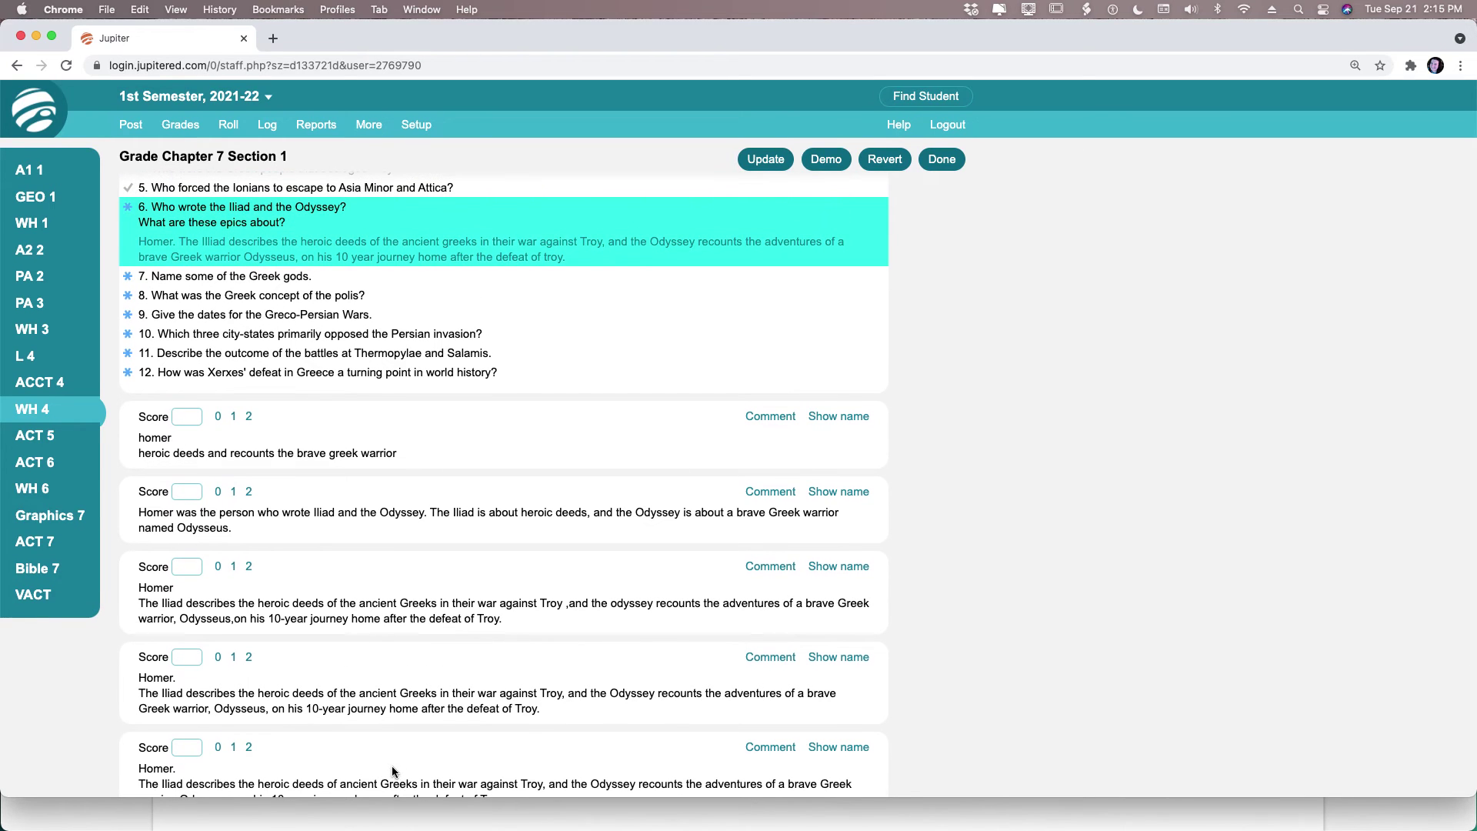
{"action": "scroll", "coordinate": [393, 770], "scroll_direction": "down", "scroll_amount": 1}
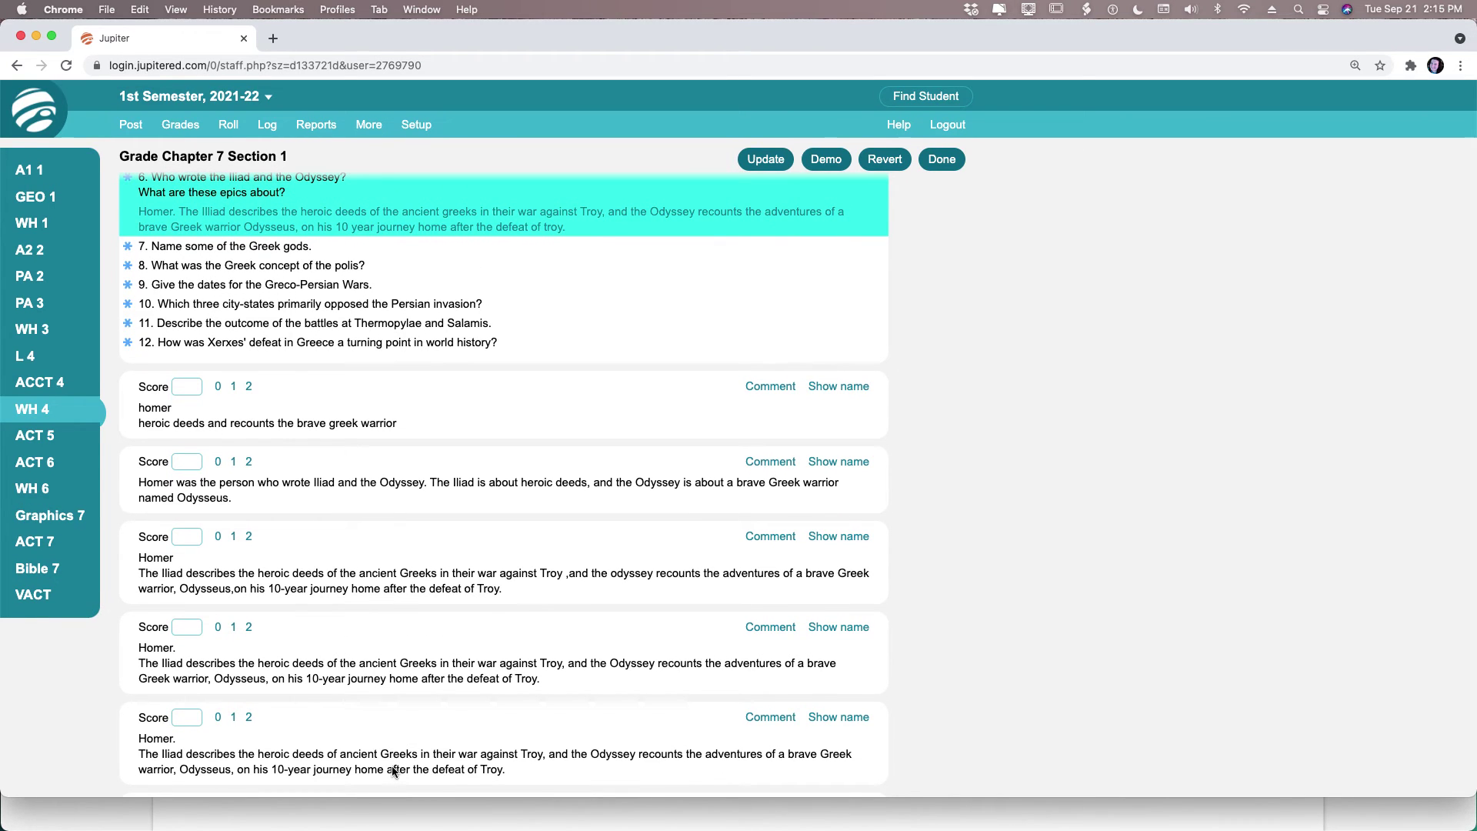
{"action": "scroll", "coordinate": [392, 771], "scroll_direction": "up", "scroll_amount": 3}
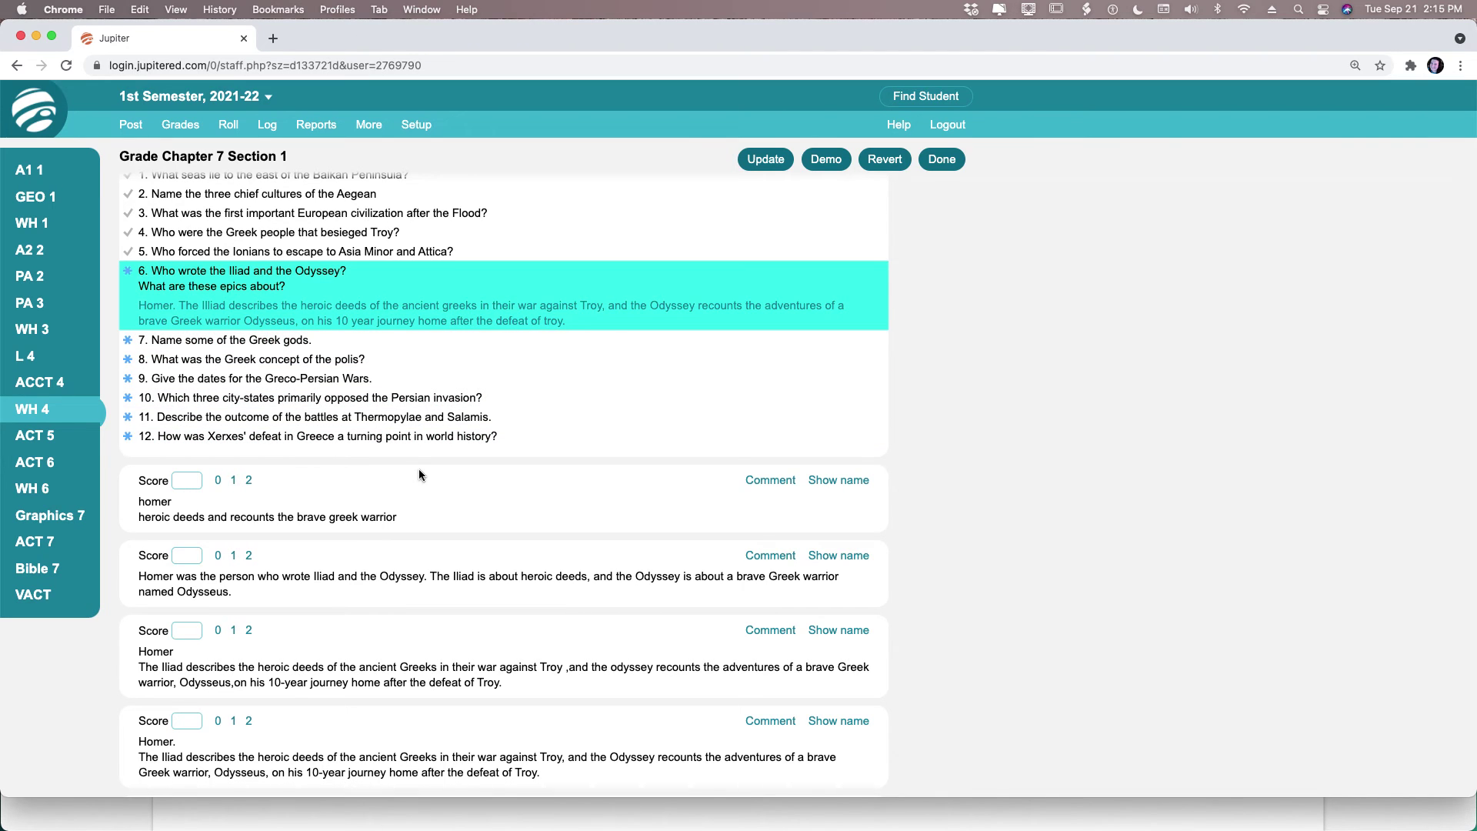
{"action": "scroll", "coordinate": [419, 469], "scroll_direction": "down", "scroll_amount": 2}
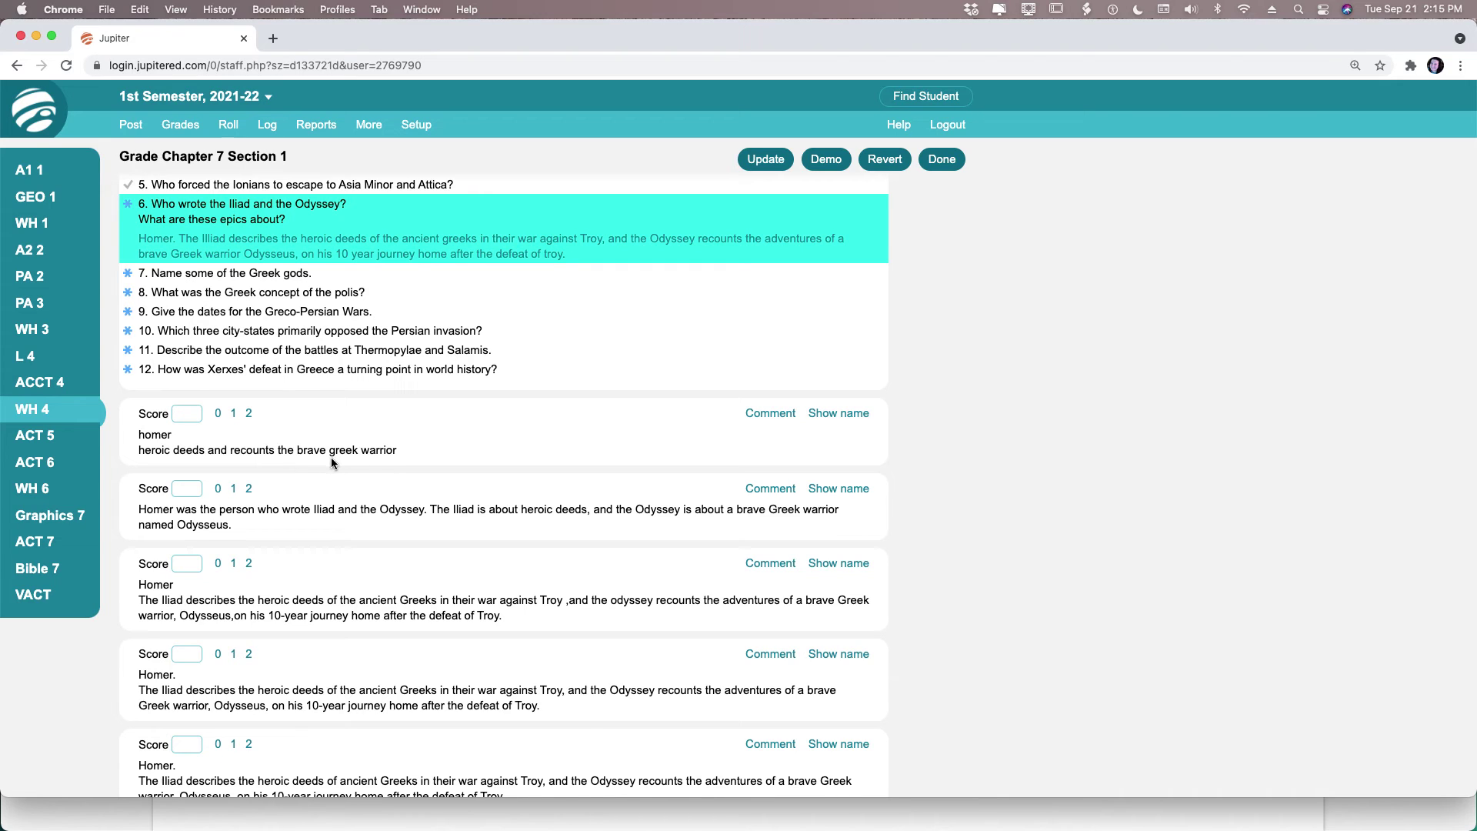
Give the first four question 6 answers 2 points each
{"action": "left_click", "coordinate": [249, 413]}
{"action": "scroll", "coordinate": [417, 471], "scroll_direction": "down", "scroll_amount": 2}
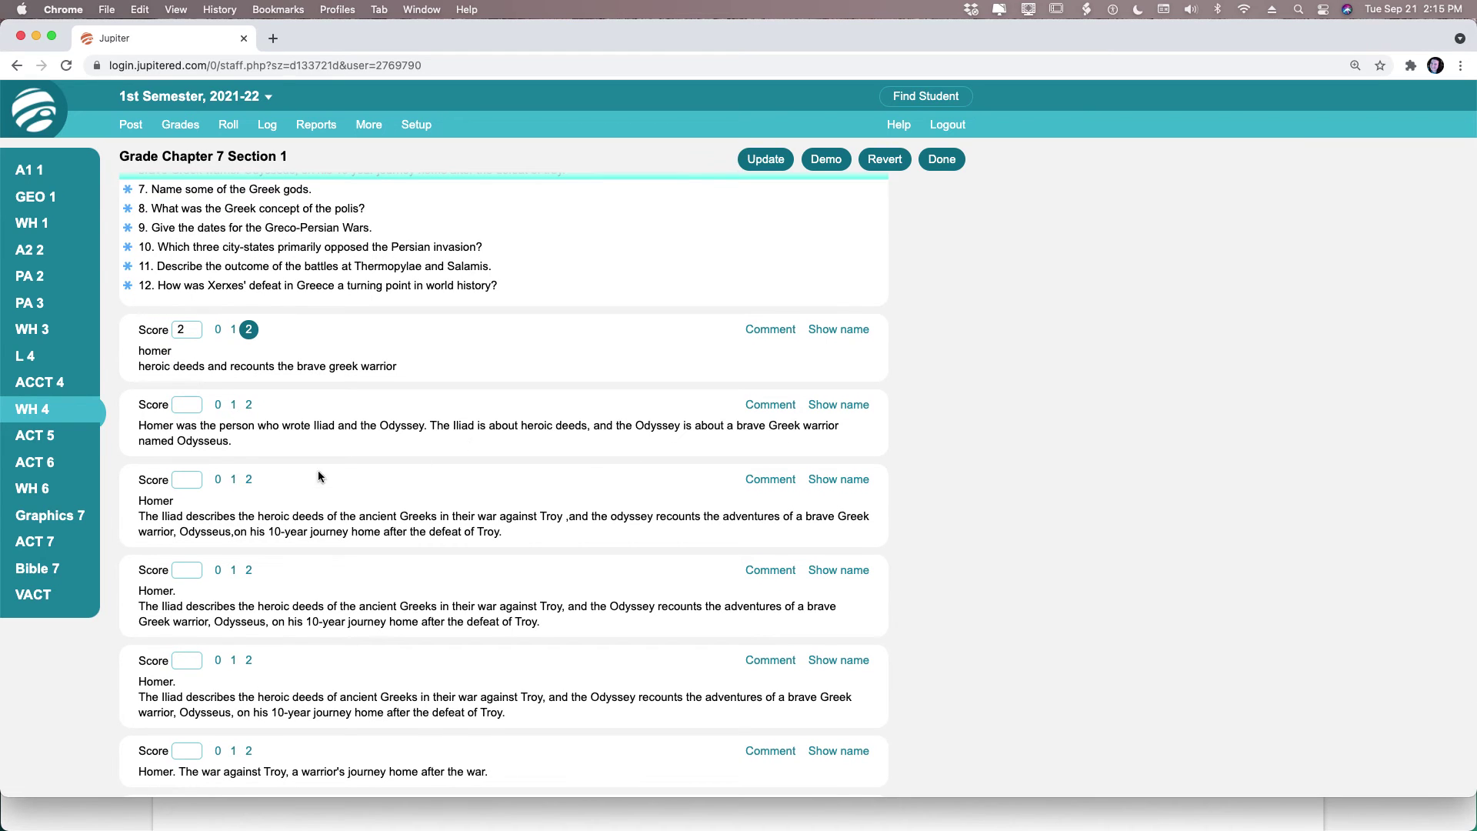
{"action": "left_click", "coordinate": [248, 405]}
{"action": "scroll", "coordinate": [312, 449], "scroll_direction": "down", "scroll_amount": 3}
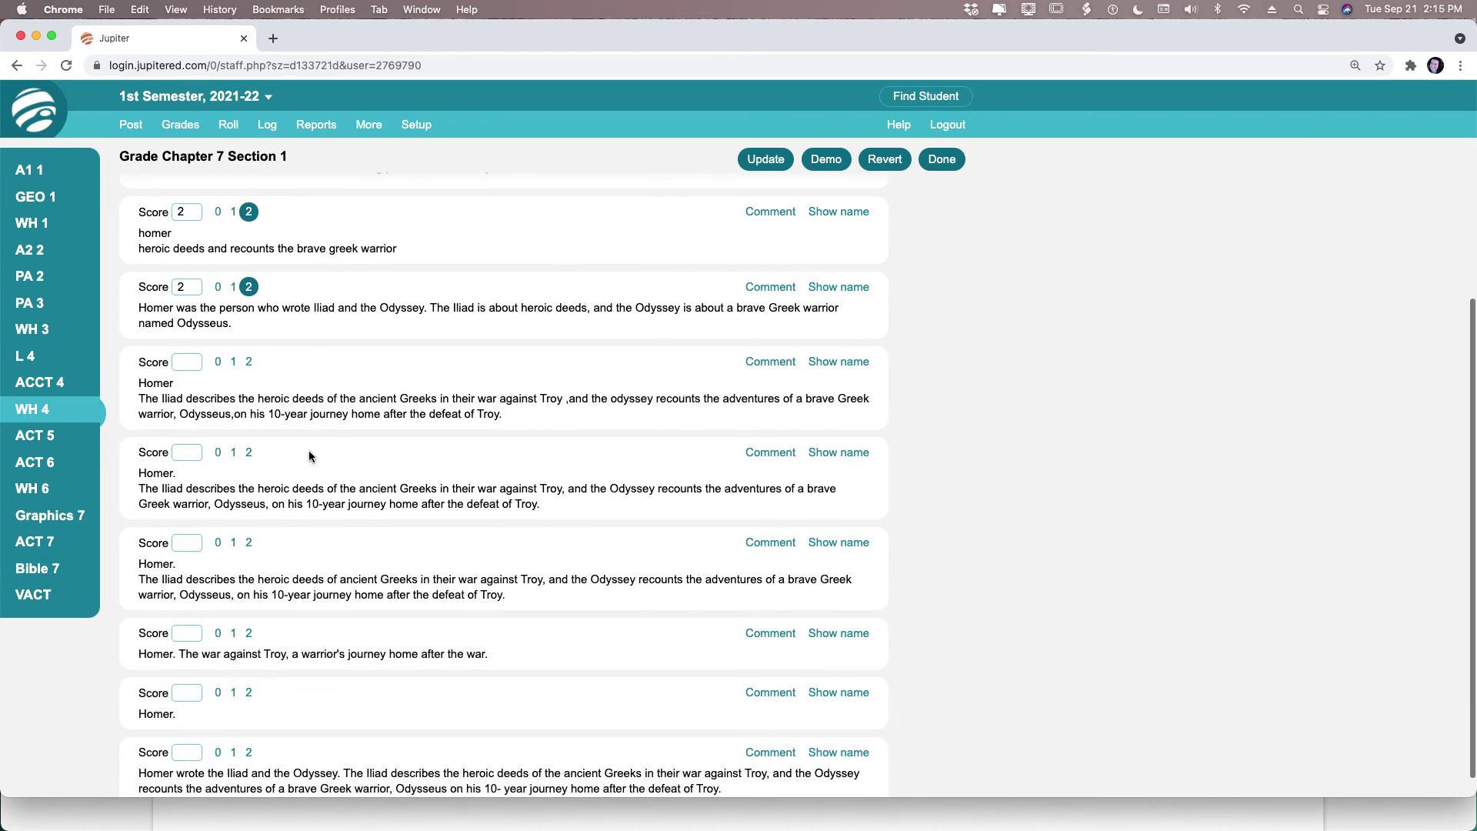
{"action": "left_click", "coordinate": [248, 362]}
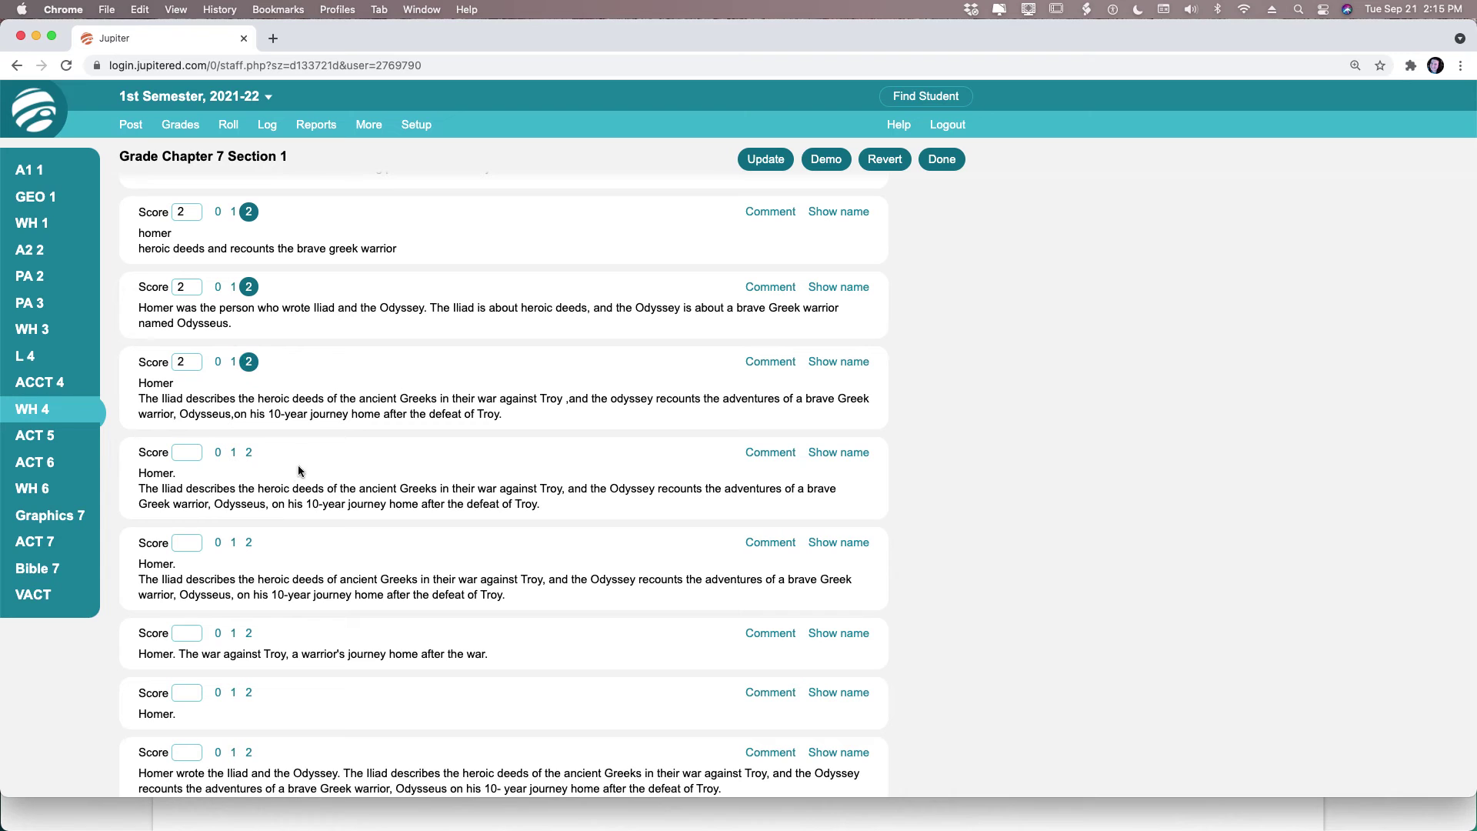
{"action": "left_click", "coordinate": [248, 454]}
Score the fifth, sixth and last question 6 answers 2, then save by advancing to question 7
{"action": "scroll", "coordinate": [313, 484], "scroll_direction": "down", "scroll_amount": 1}
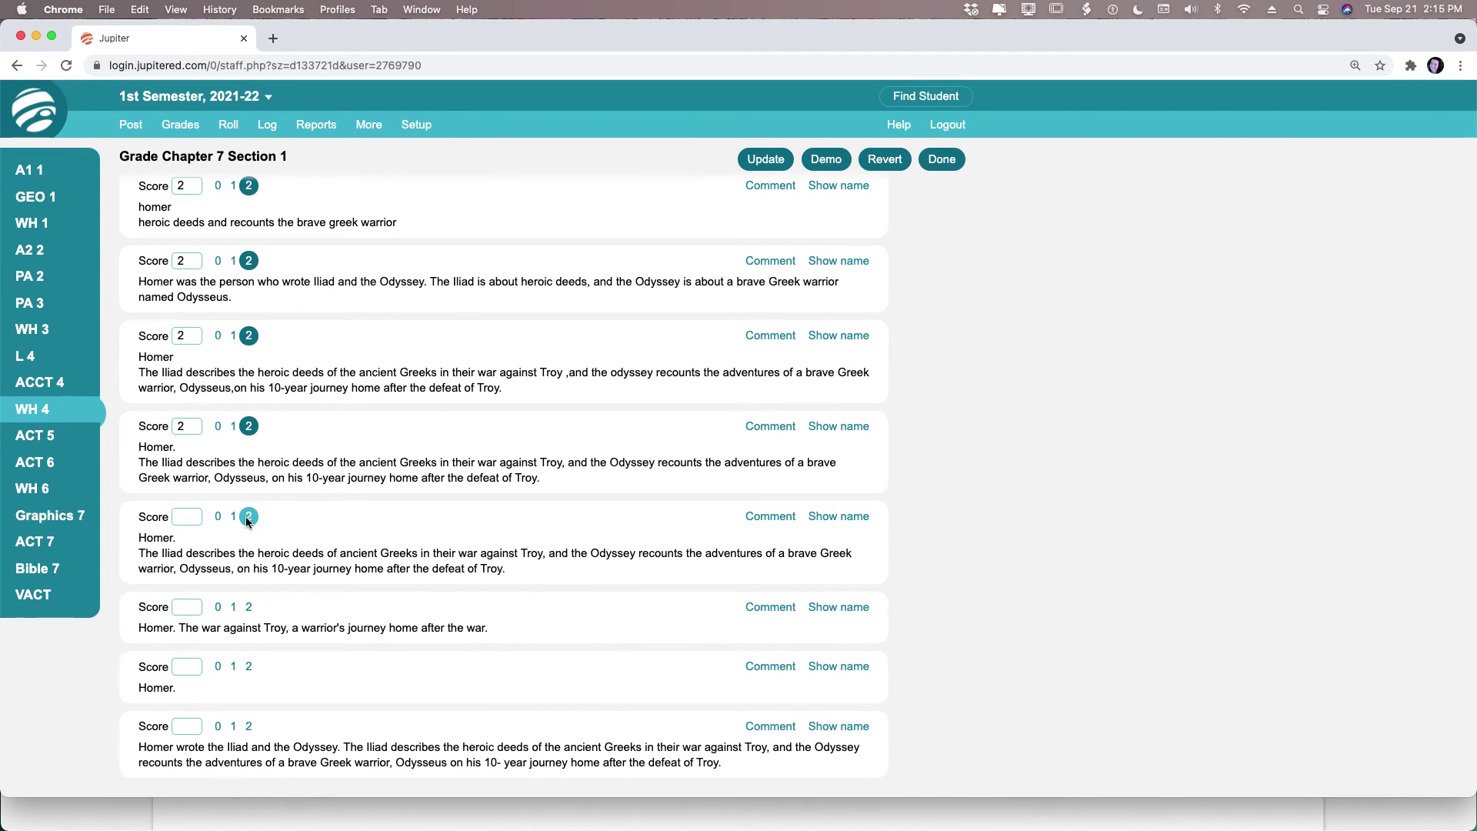
{"action": "left_click", "coordinate": [249, 517]}
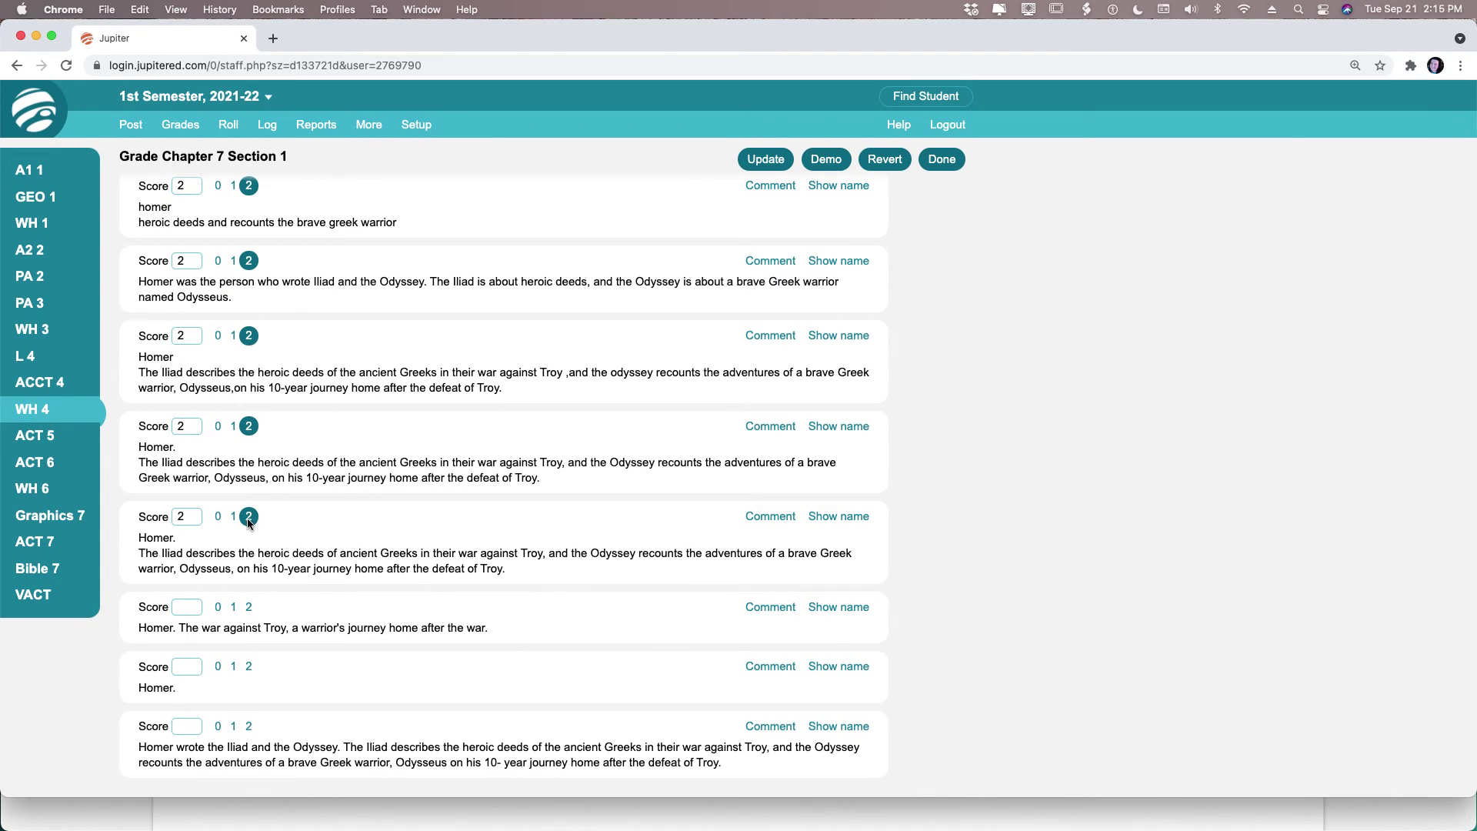
{"action": "left_click", "coordinate": [249, 607]}
{"action": "scroll", "coordinate": [317, 693], "scroll_direction": "down", "scroll_amount": 1}
{"action": "left_click", "coordinate": [249, 728]}
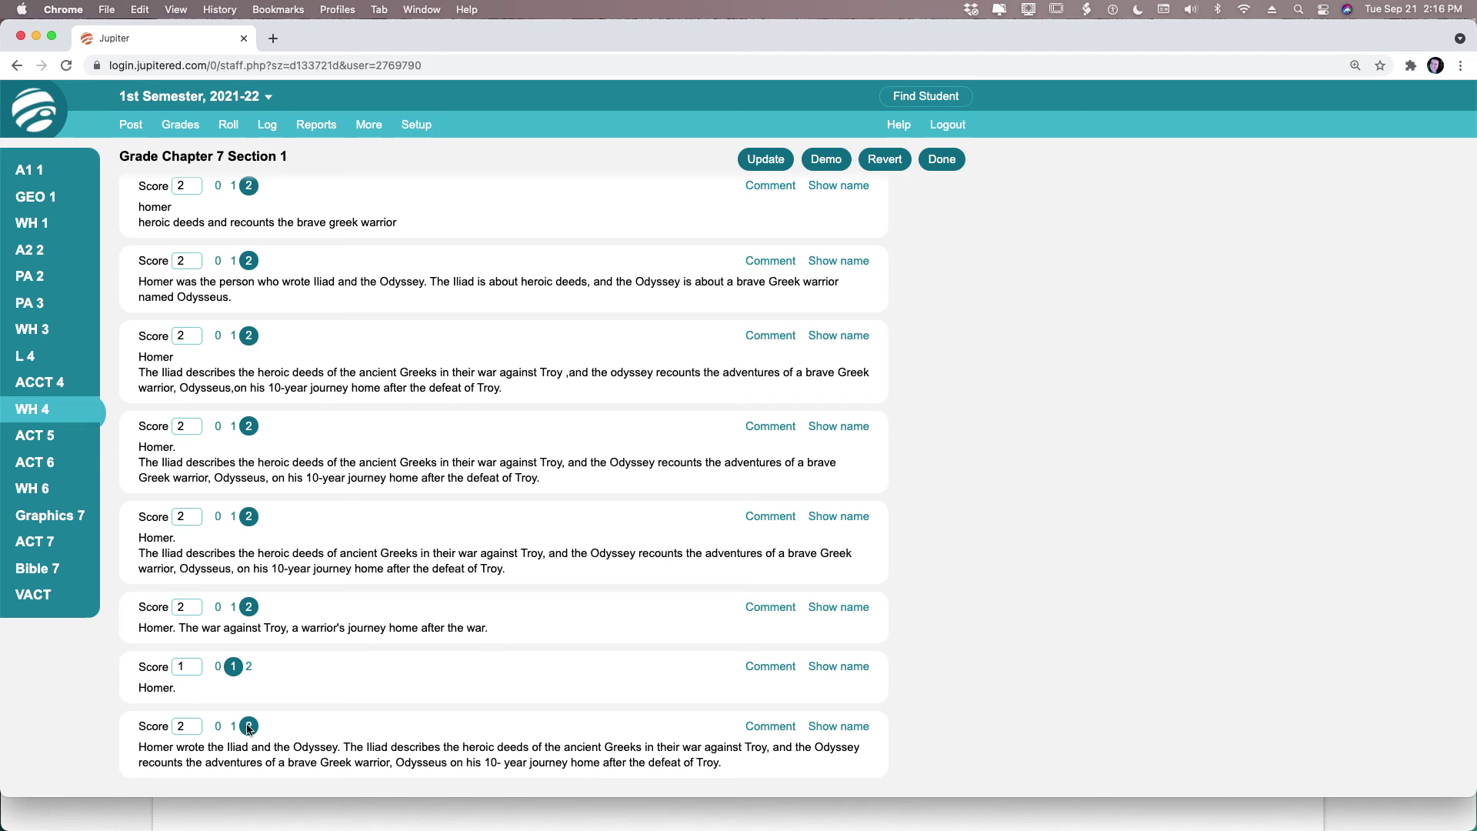
{"action": "scroll", "coordinate": [367, 717], "scroll_direction": "up", "scroll_amount": 8}
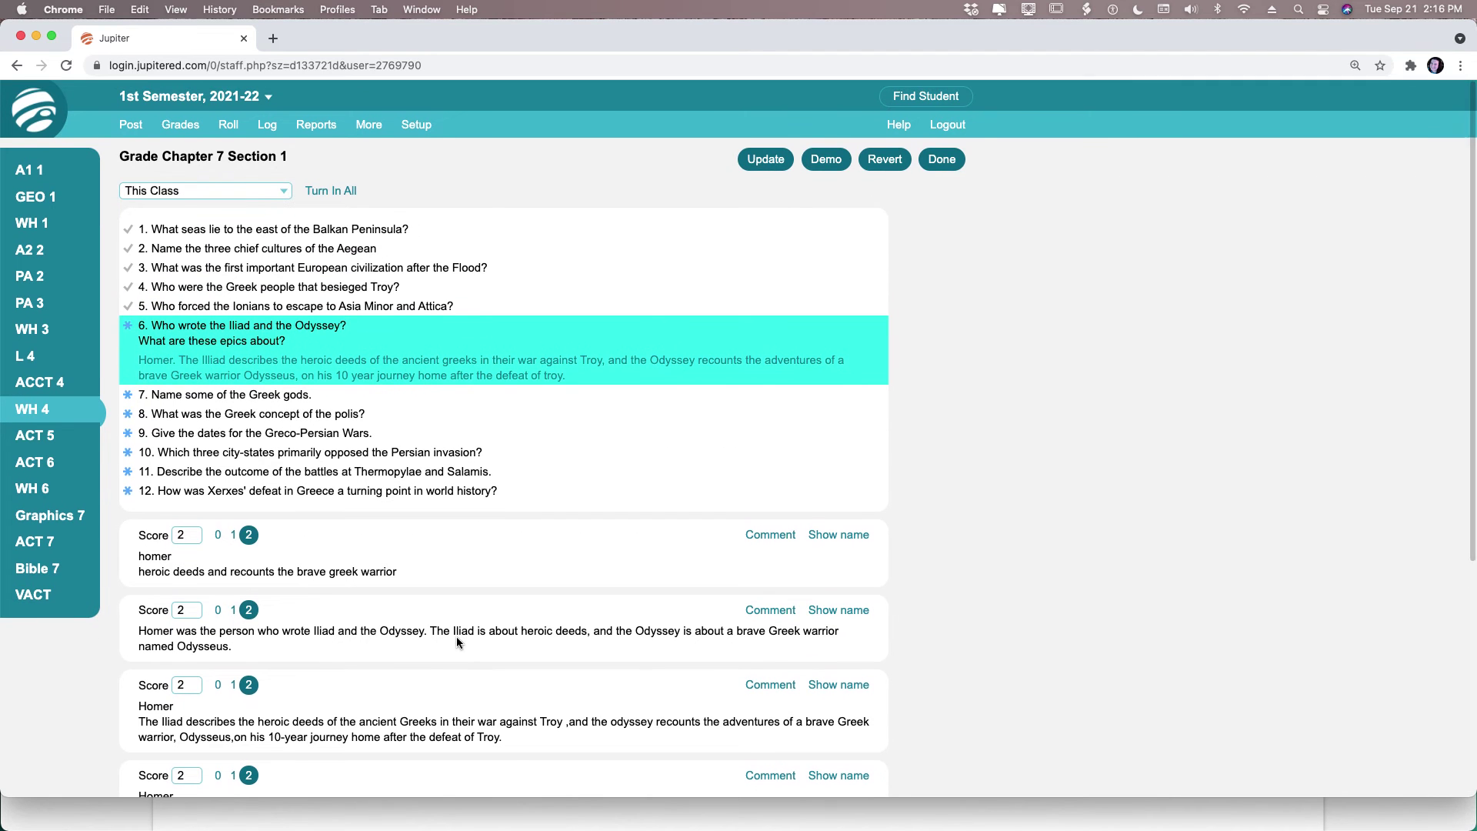
{"action": "left_click", "coordinate": [310, 394]}
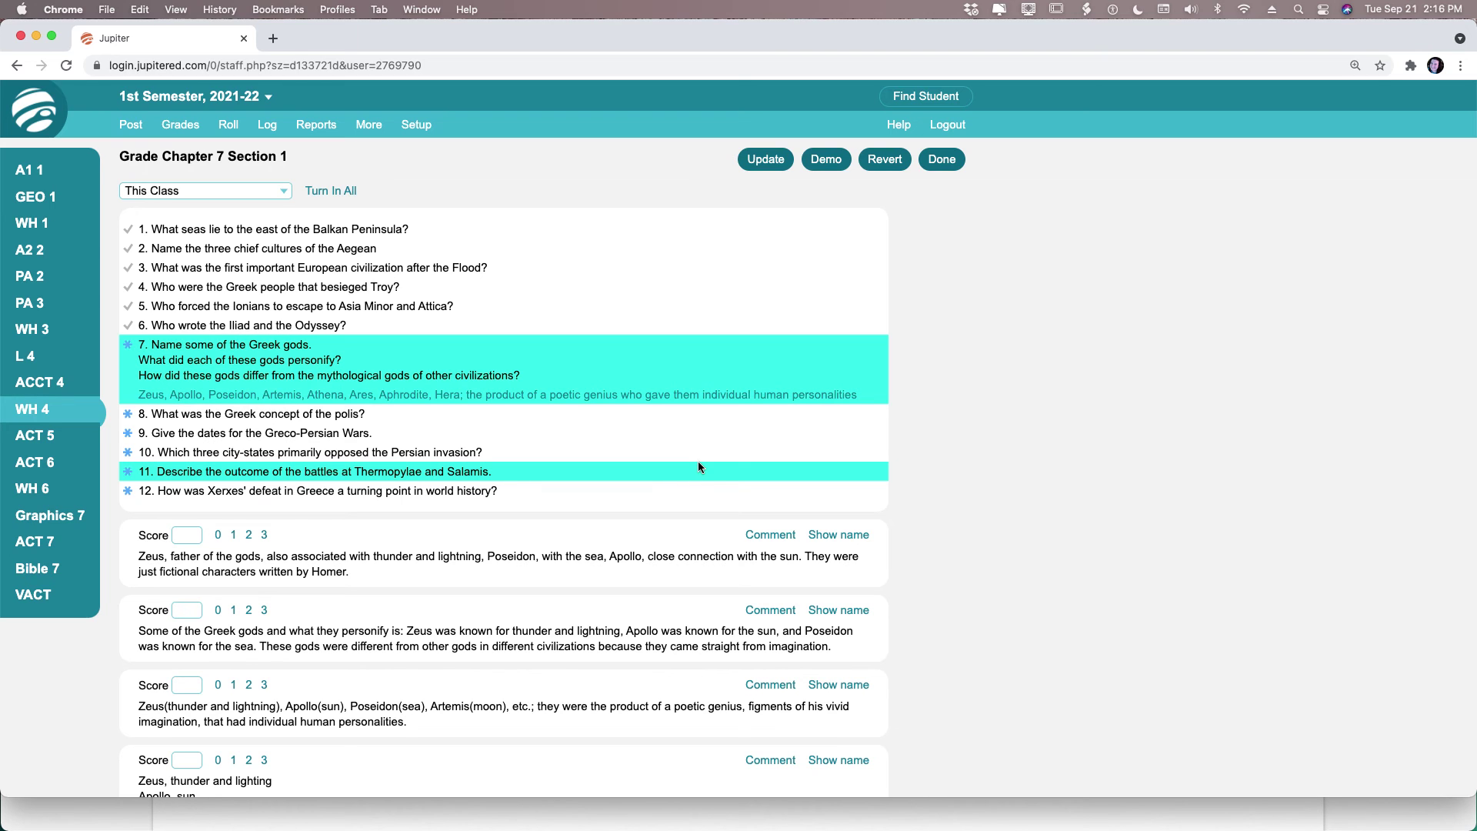
{"action": "scroll", "coordinate": [699, 460], "scroll_direction": "down", "scroll_amount": 2}
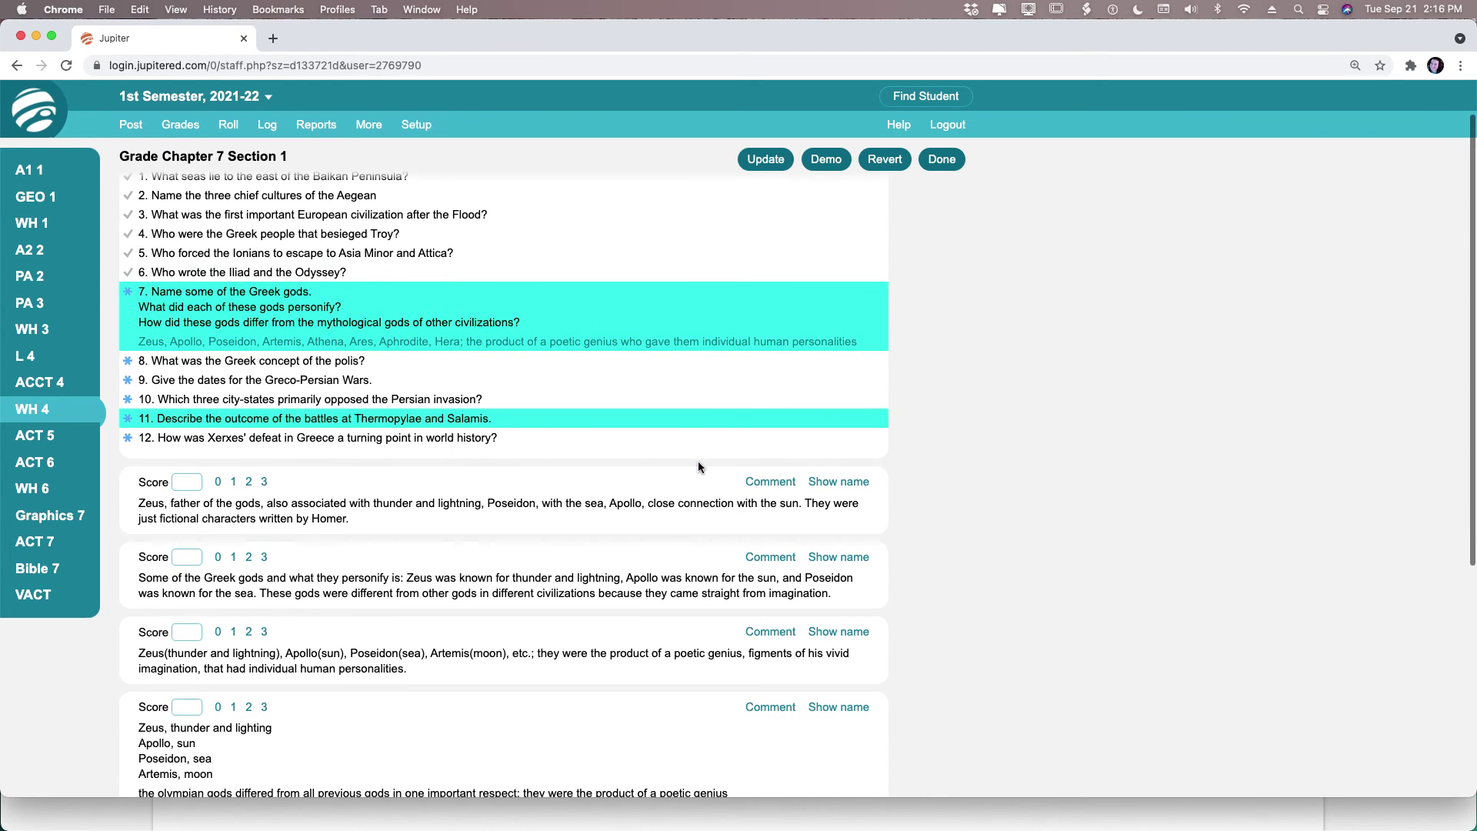
{"action": "scroll", "coordinate": [534, 731], "scroll_direction": "down", "scroll_amount": 5}
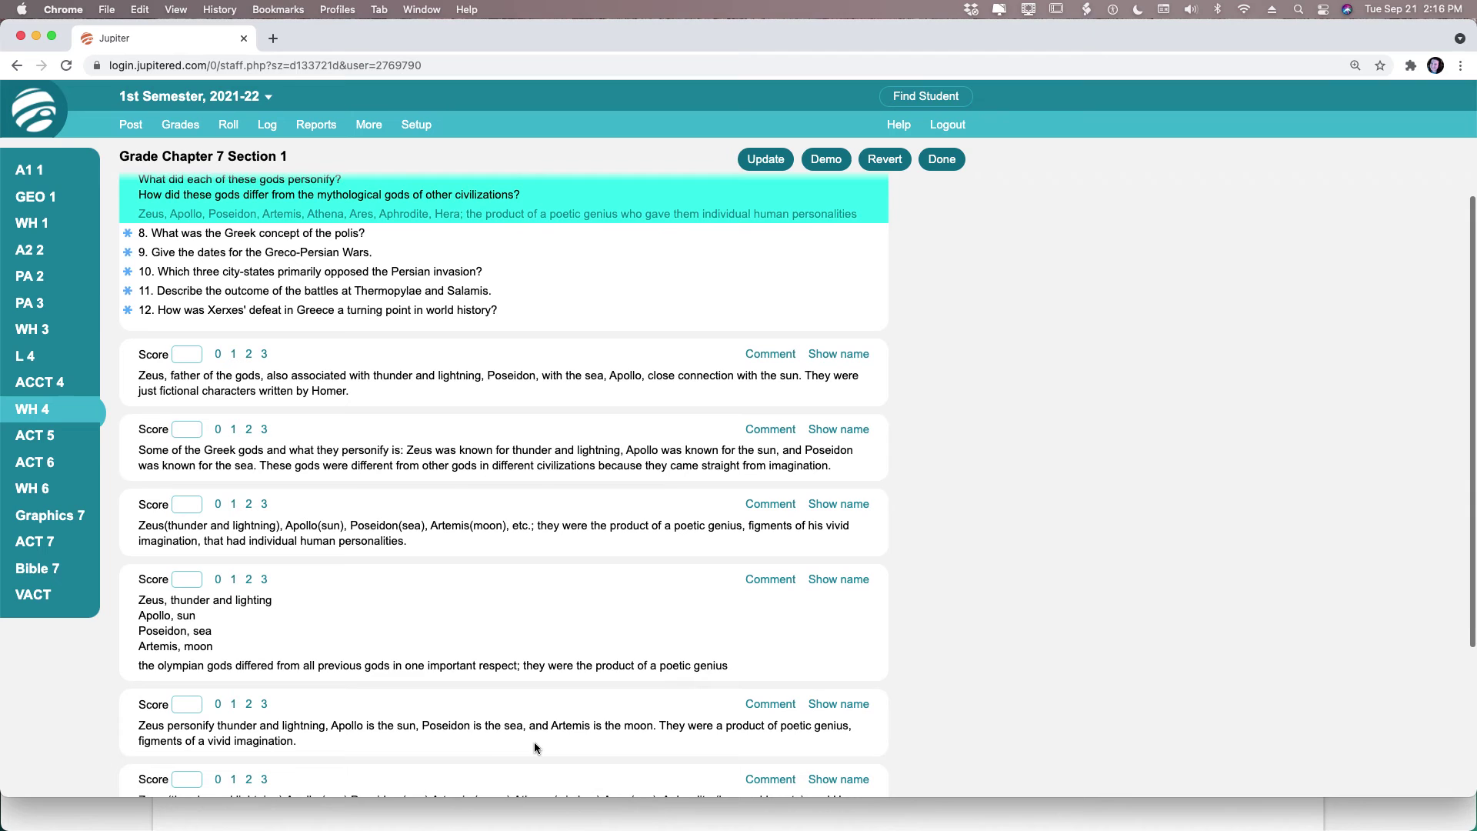
{"action": "scroll", "coordinate": [538, 713], "scroll_direction": "down", "scroll_amount": 5}
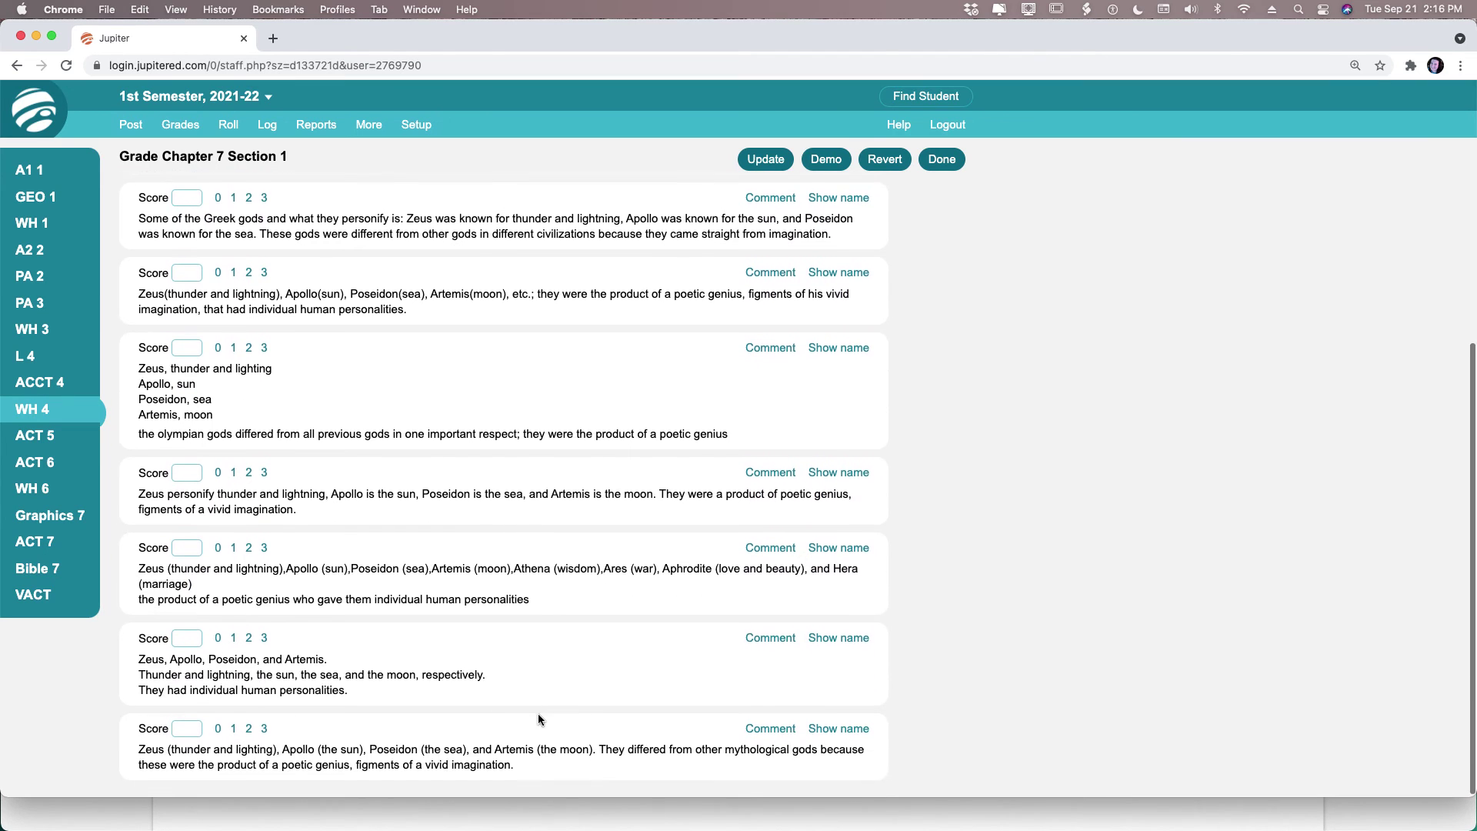
{"action": "scroll", "coordinate": [538, 714], "scroll_direction": "up", "scroll_amount": 10}
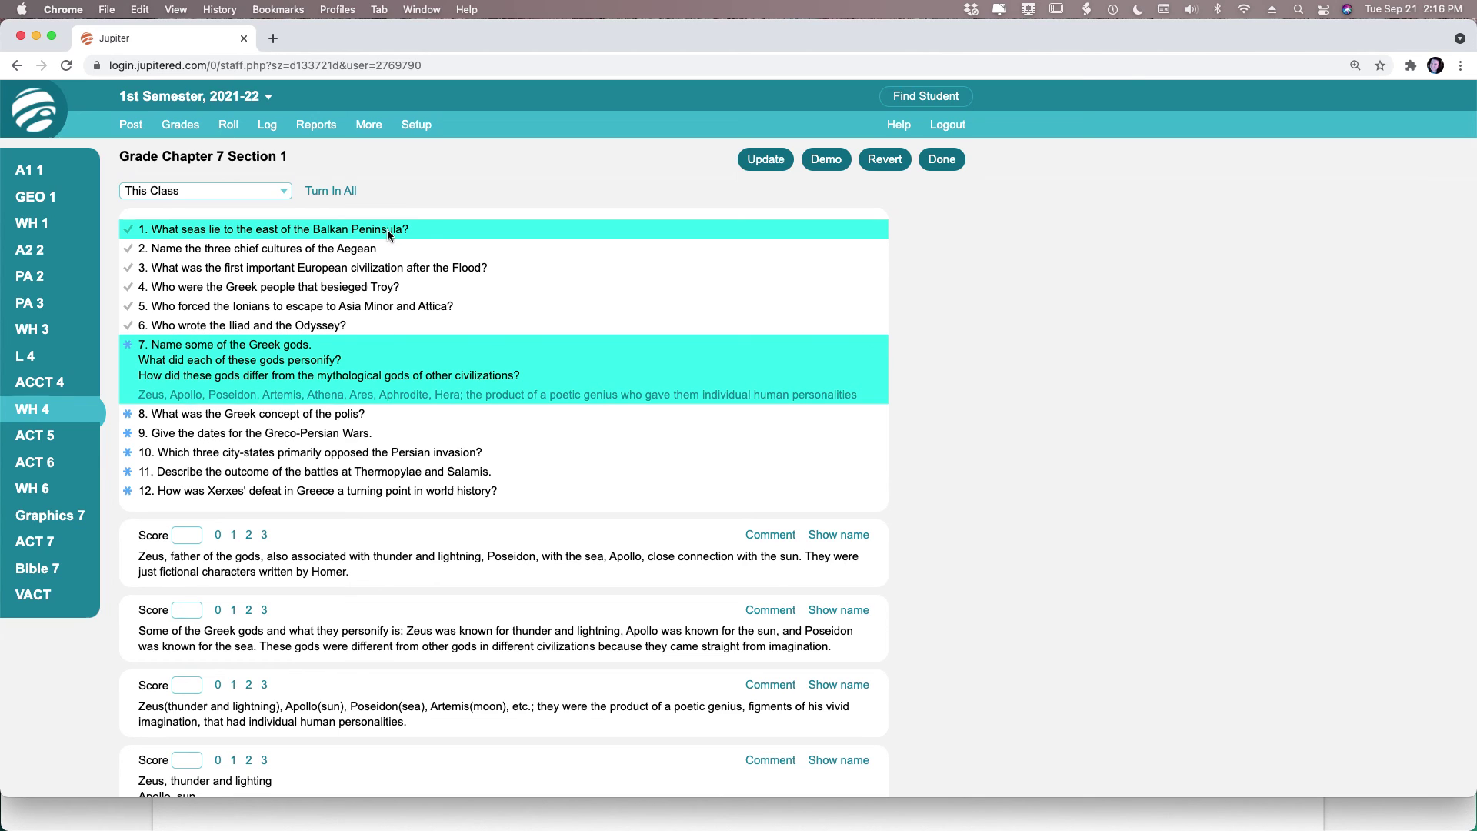
Reselect This Class in the student dropdown and scan the question 7 Greek gods answers
{"action": "left_click", "coordinate": [284, 192]}
{"action": "left_click", "coordinate": [155, 216]}
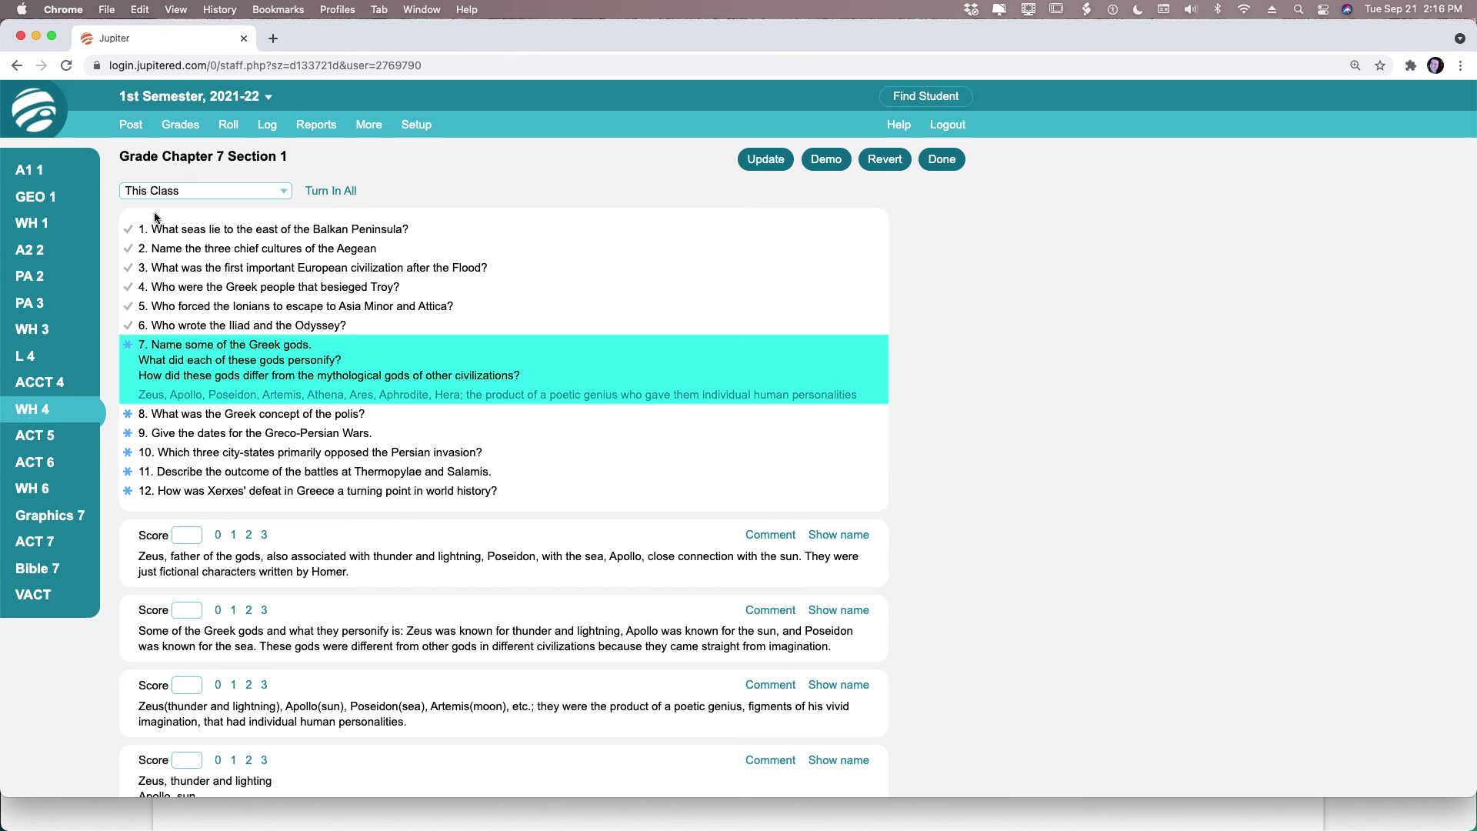
{"action": "scroll", "coordinate": [409, 464], "scroll_direction": "down", "scroll_amount": 1}
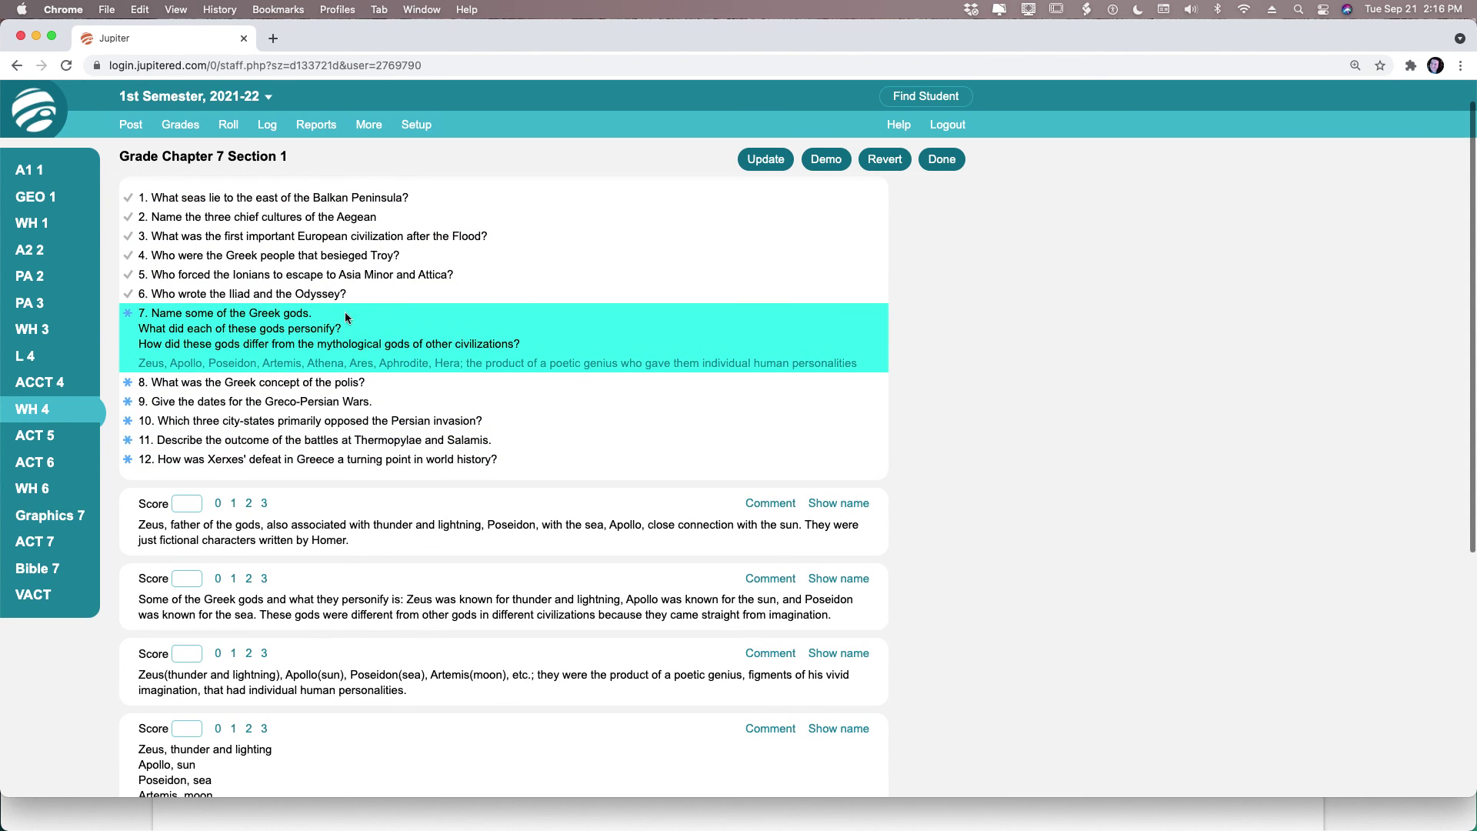
{"action": "scroll", "coordinate": [554, 385], "scroll_direction": "down", "scroll_amount": 5}
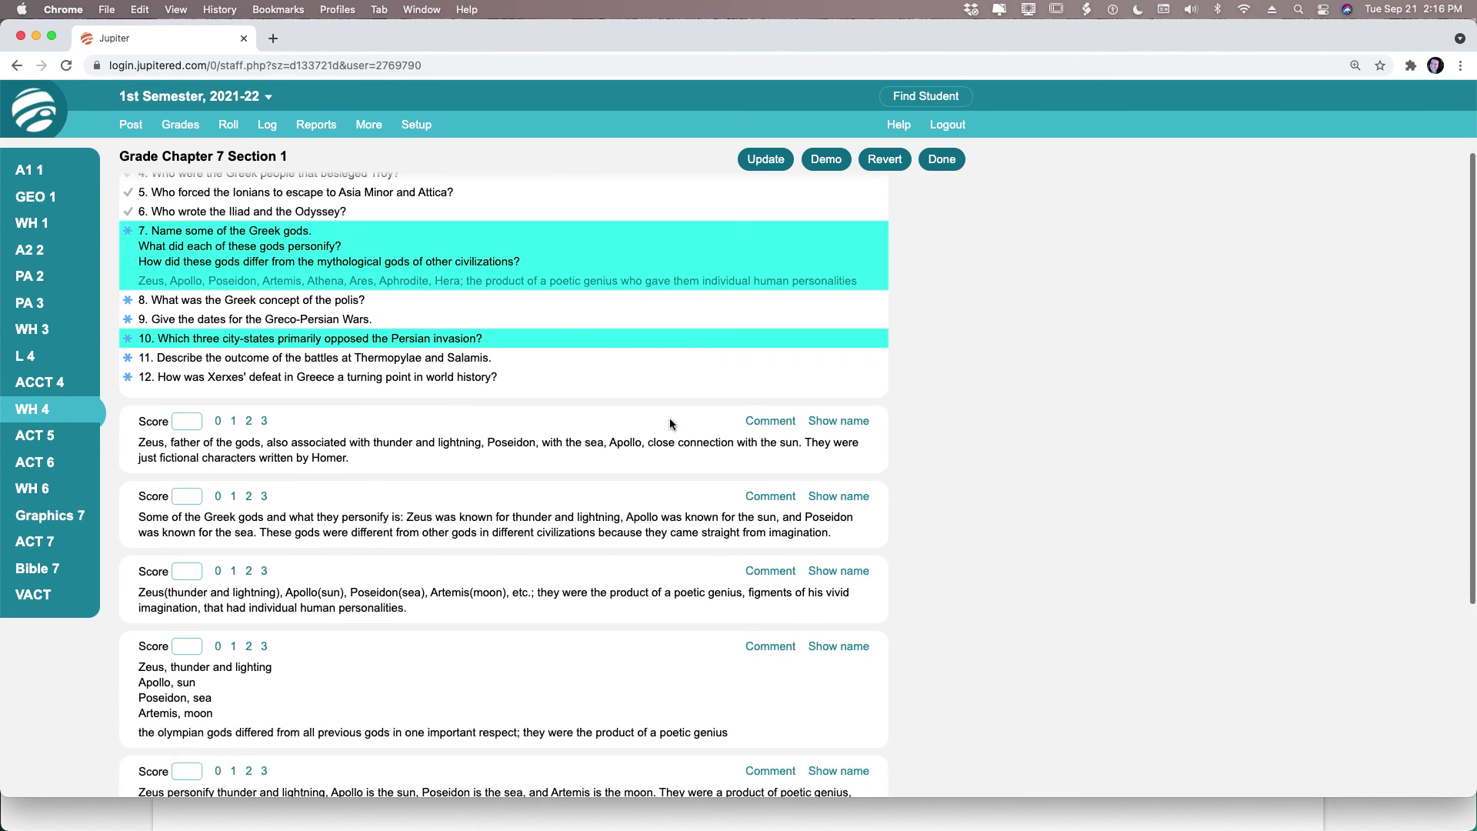
{"action": "scroll", "coordinate": [670, 418], "scroll_direction": "down", "scroll_amount": 6}
{"action": "scroll", "coordinate": [669, 418], "scroll_direction": "up", "scroll_amount": 8}
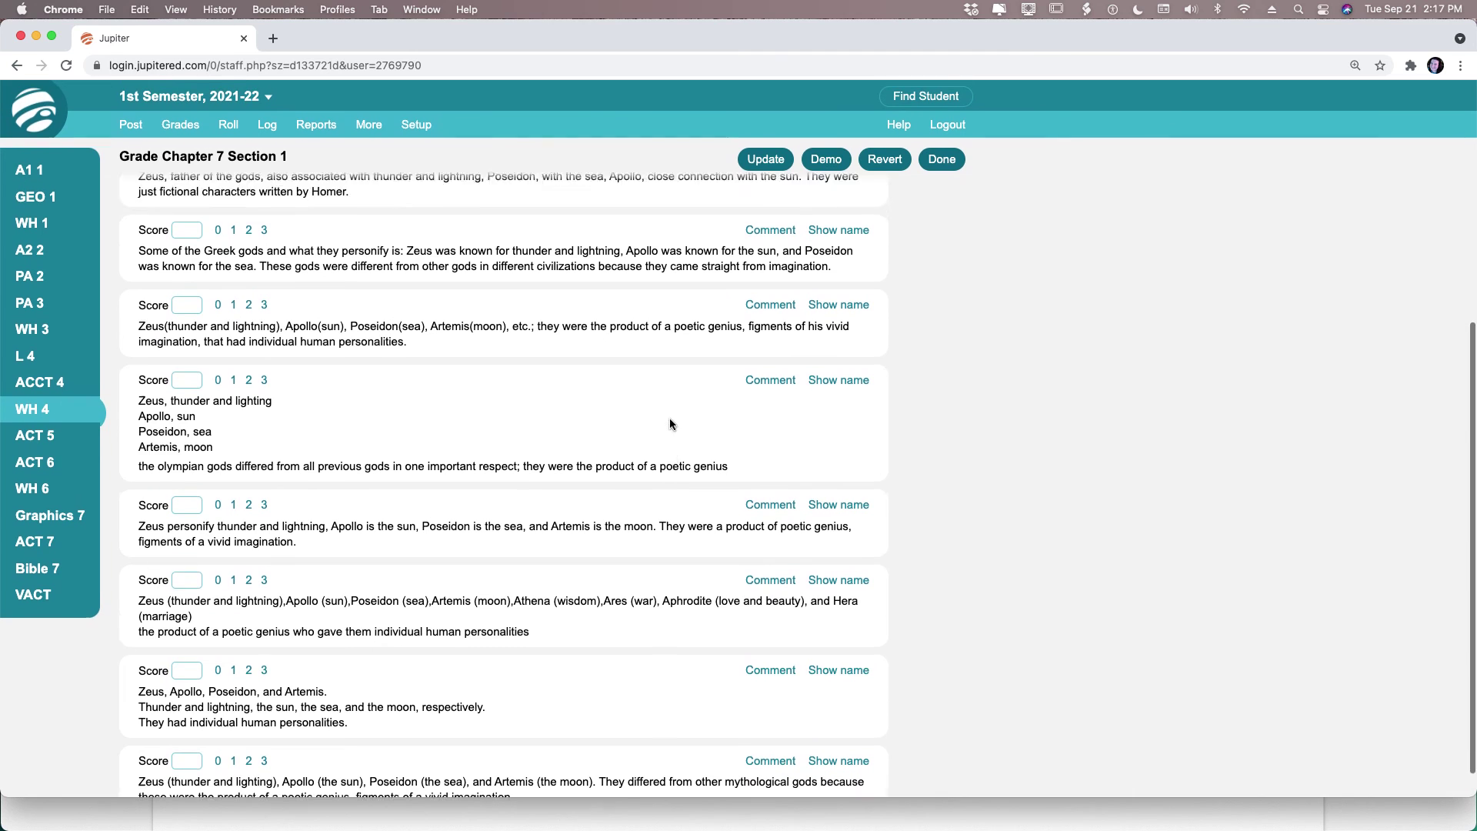
{"action": "scroll", "coordinate": [670, 424], "scroll_direction": "down", "scroll_amount": 3}
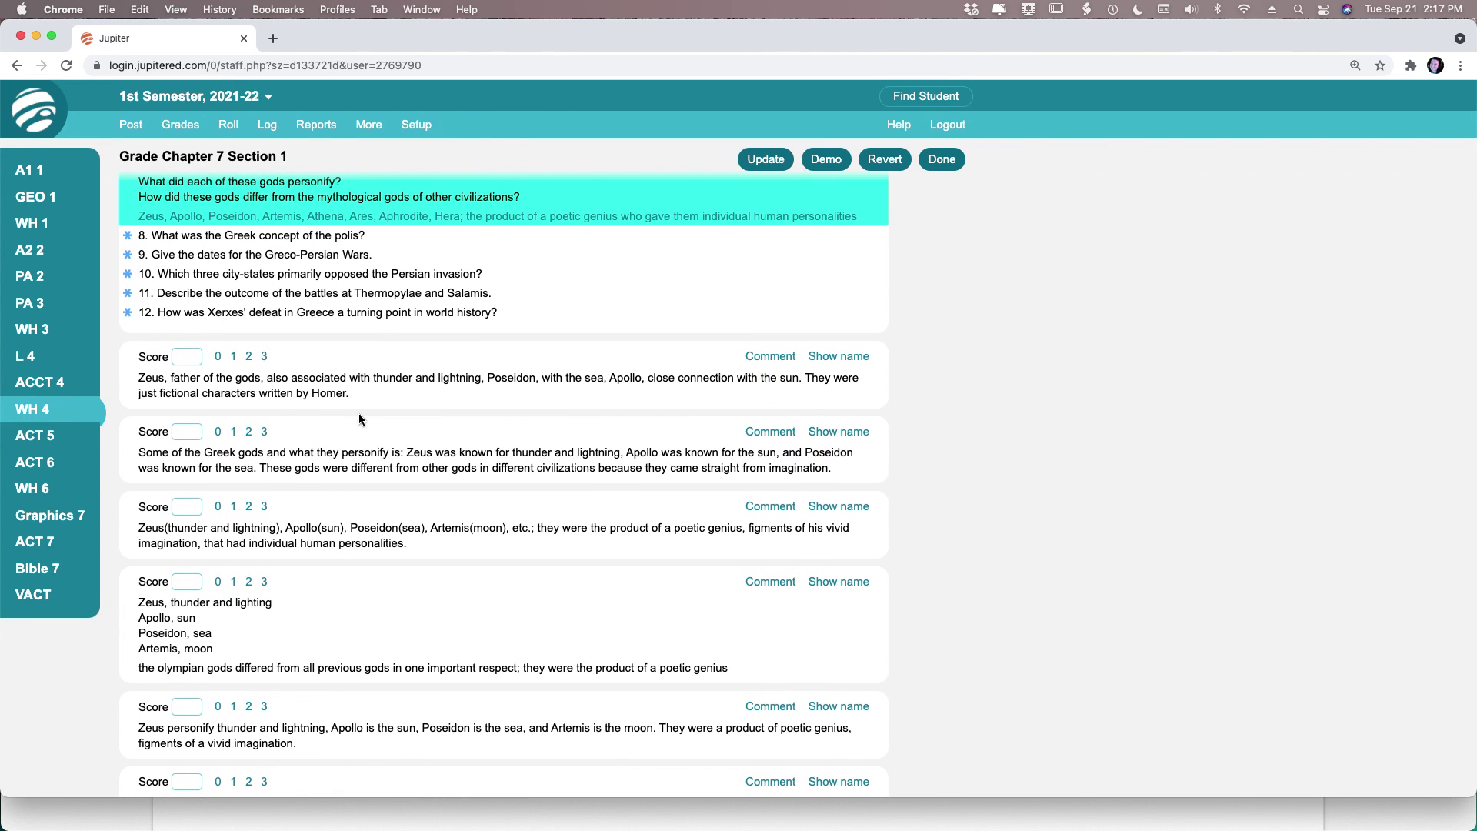
Give the first three question 7 answers, including the Zeus one, 3 points each
{"action": "left_click", "coordinate": [264, 355]}
{"action": "scroll", "coordinate": [307, 416], "scroll_direction": "down", "scroll_amount": 2}
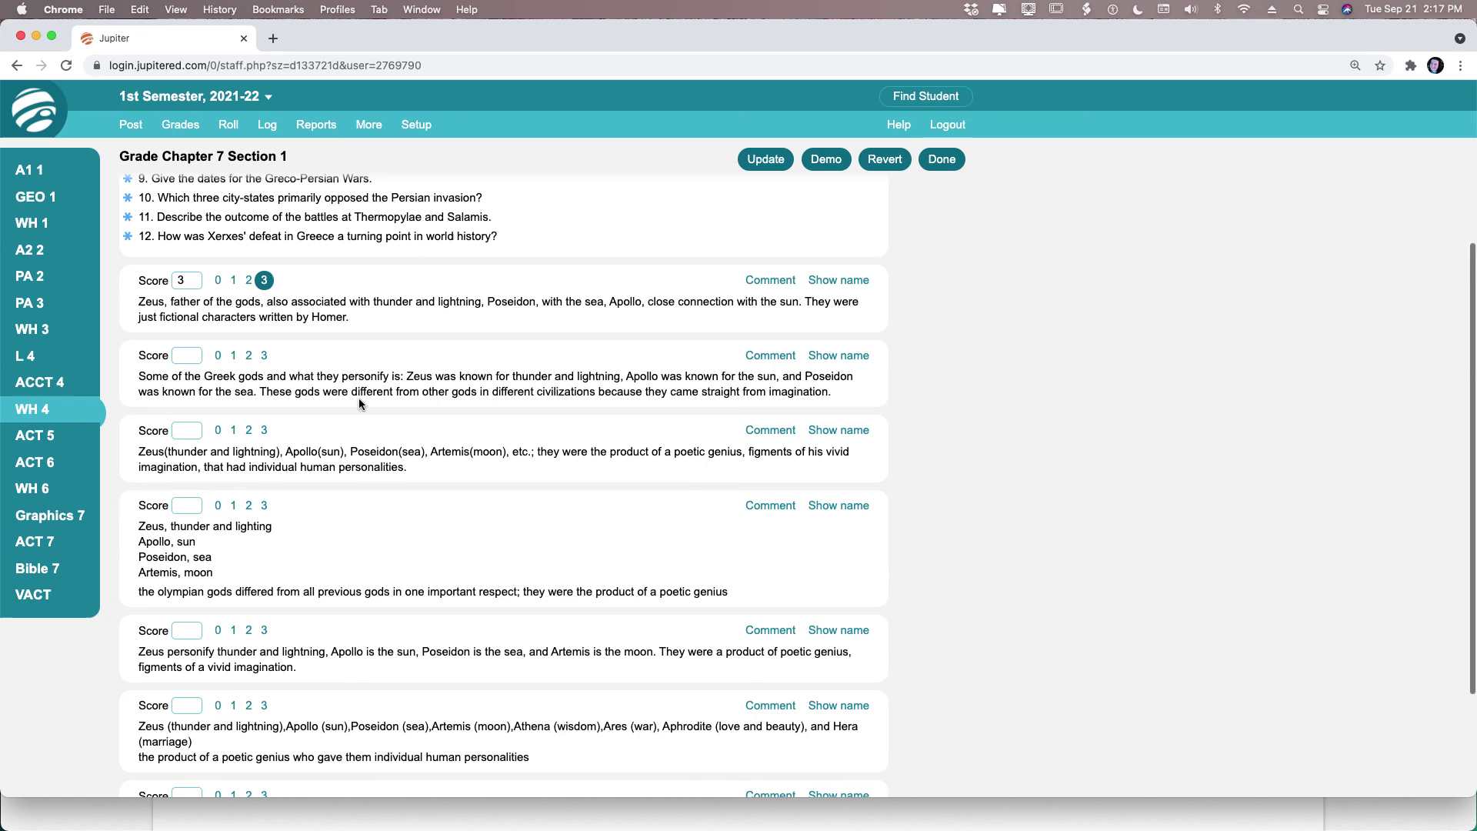
{"action": "left_click", "coordinate": [264, 355]}
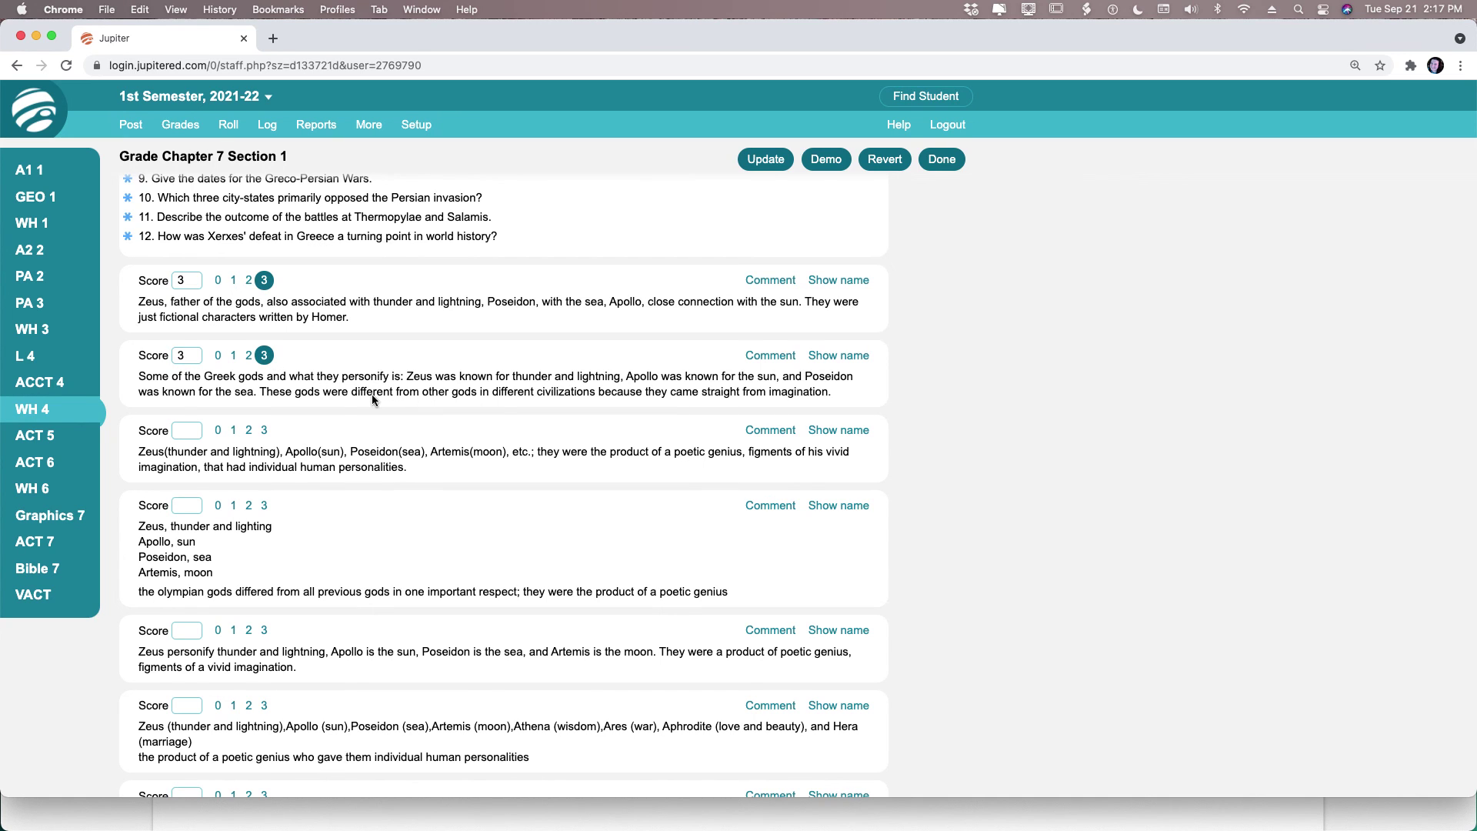
{"action": "scroll", "coordinate": [371, 394], "scroll_direction": "down", "scroll_amount": 2}
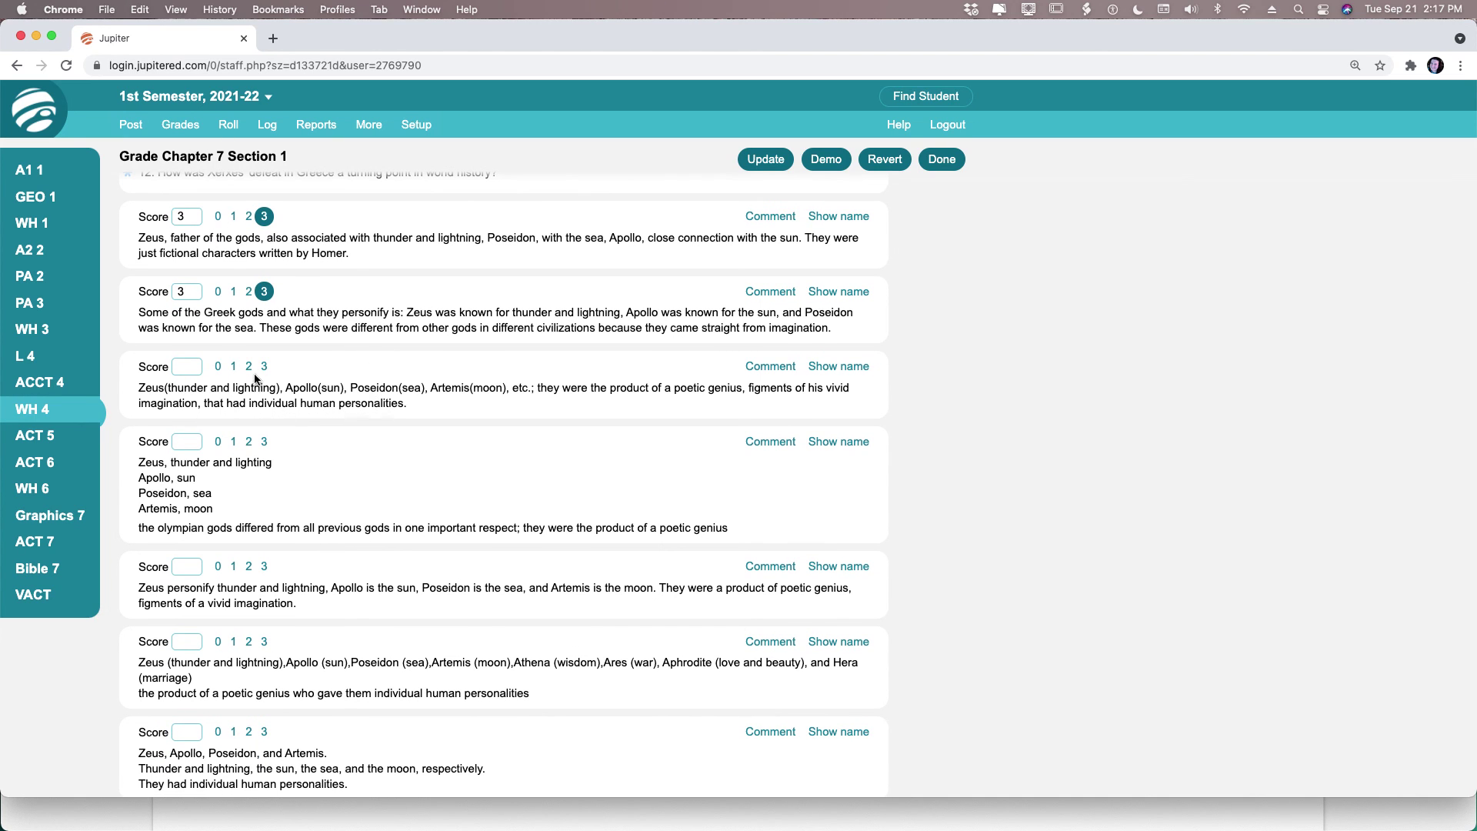
{"action": "scroll", "coordinate": [352, 431], "scroll_direction": "down", "scroll_amount": 2}
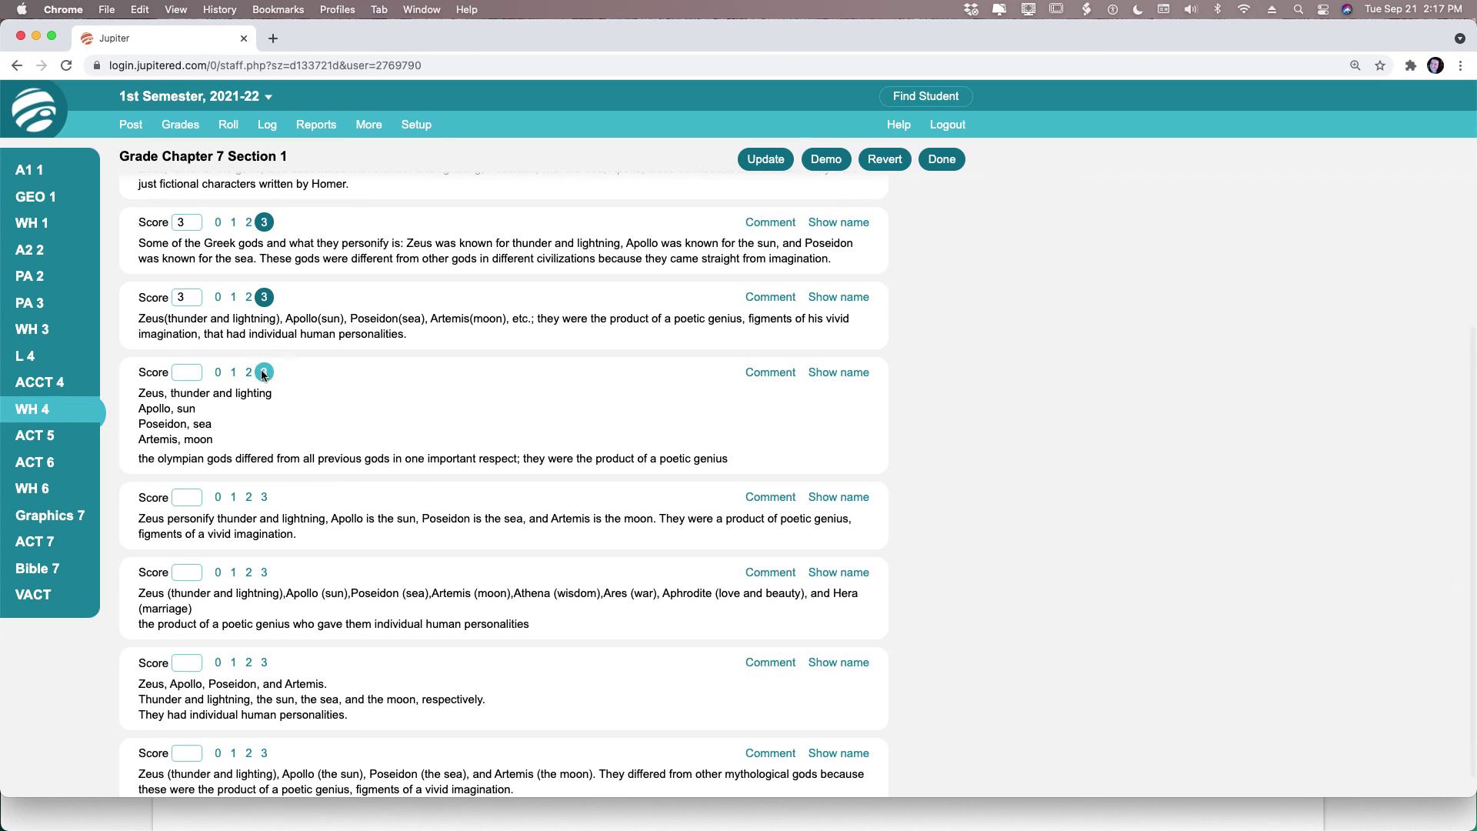
{"action": "left_click", "coordinate": [263, 372]}
{"action": "scroll", "coordinate": [368, 460], "scroll_direction": "down", "scroll_amount": 1}
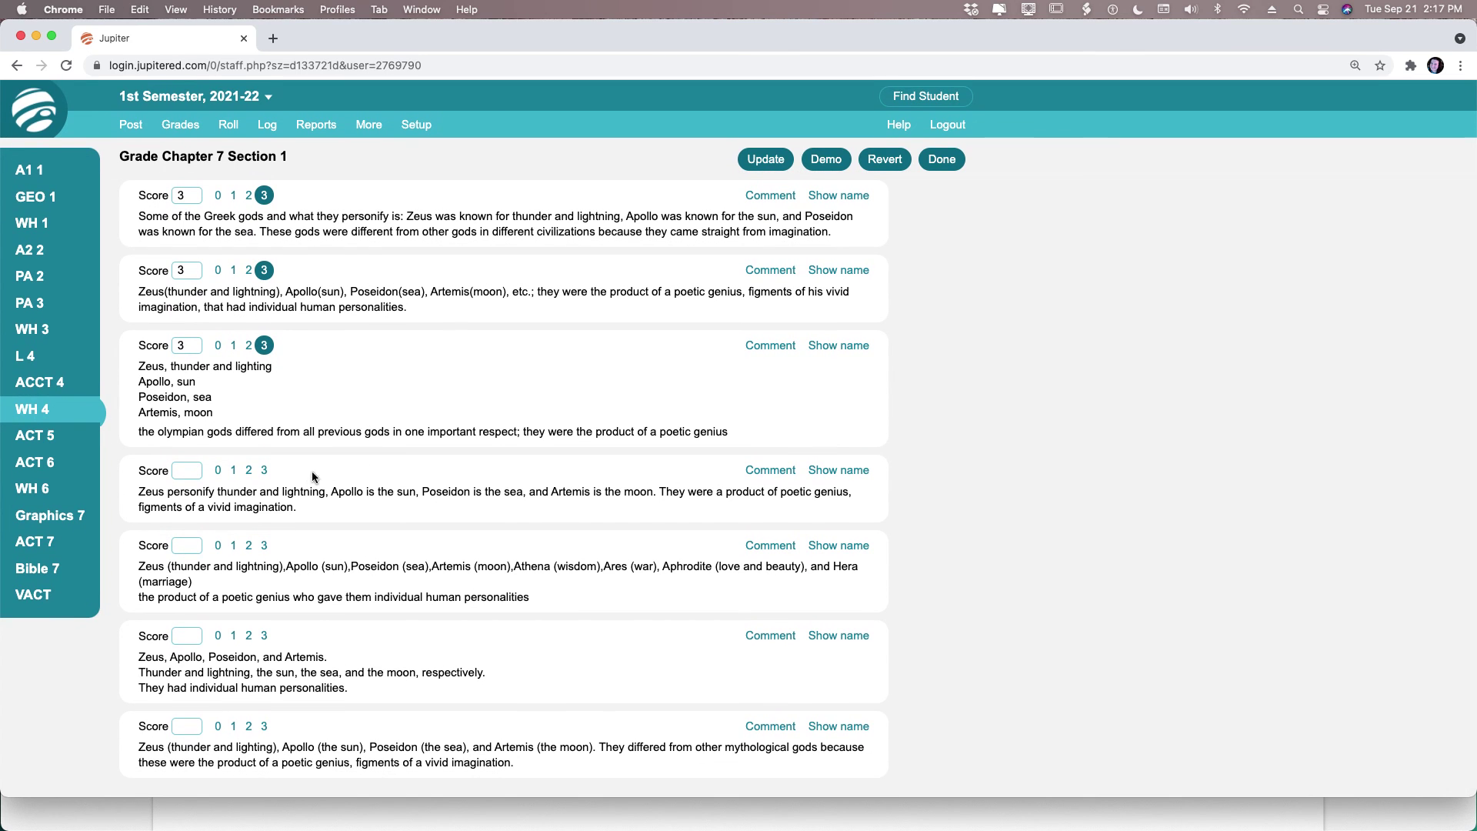
Give the fourth through seventh question 7 answers 3 points each
{"action": "left_click", "coordinate": [264, 471]}
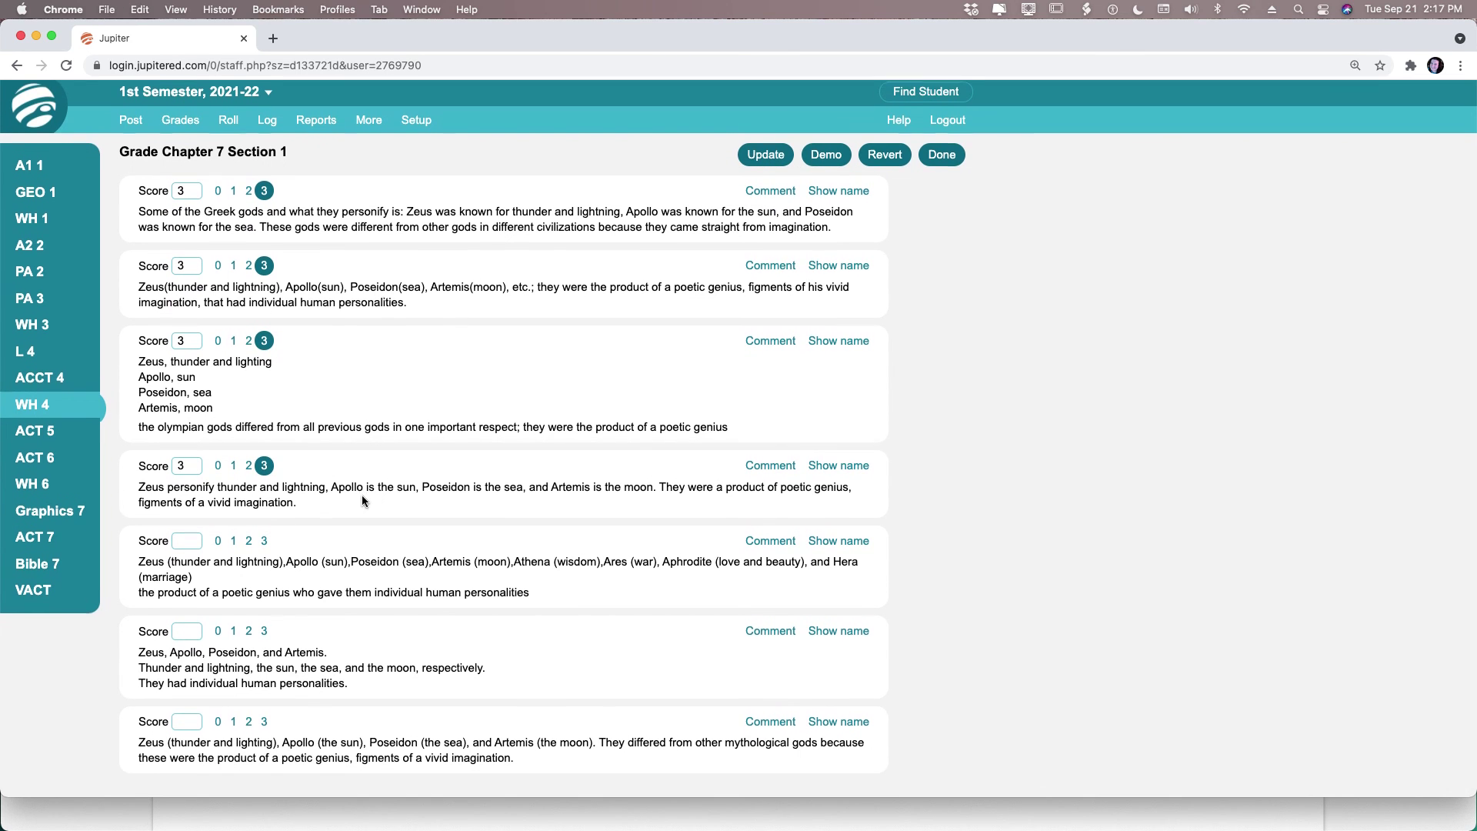
{"action": "left_click", "coordinate": [264, 545]}
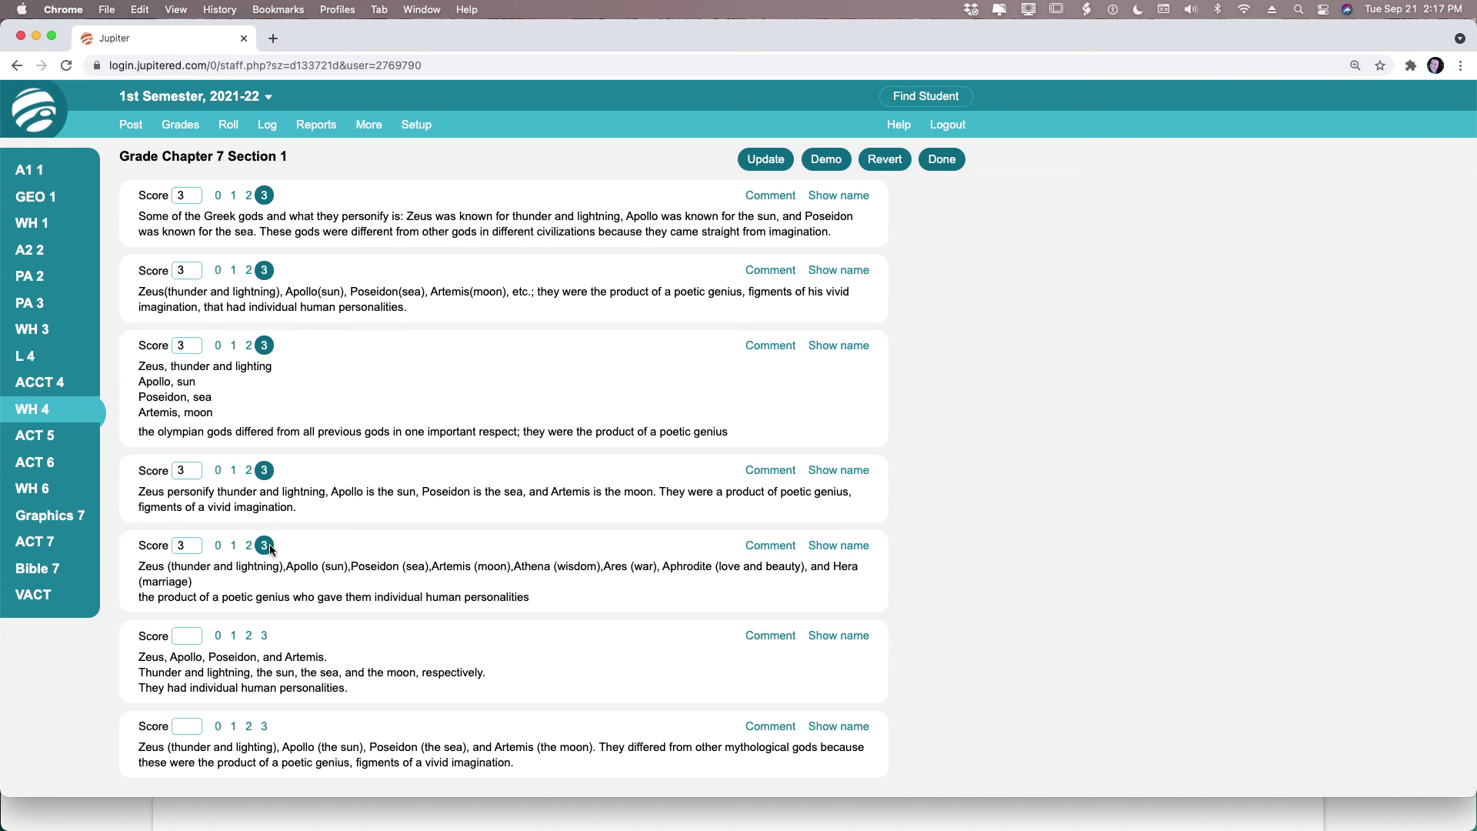
{"action": "left_click", "coordinate": [264, 636]}
{"action": "left_click", "coordinate": [264, 726]}
{"action": "scroll", "coordinate": [598, 682], "scroll_direction": "up", "scroll_amount": 1}
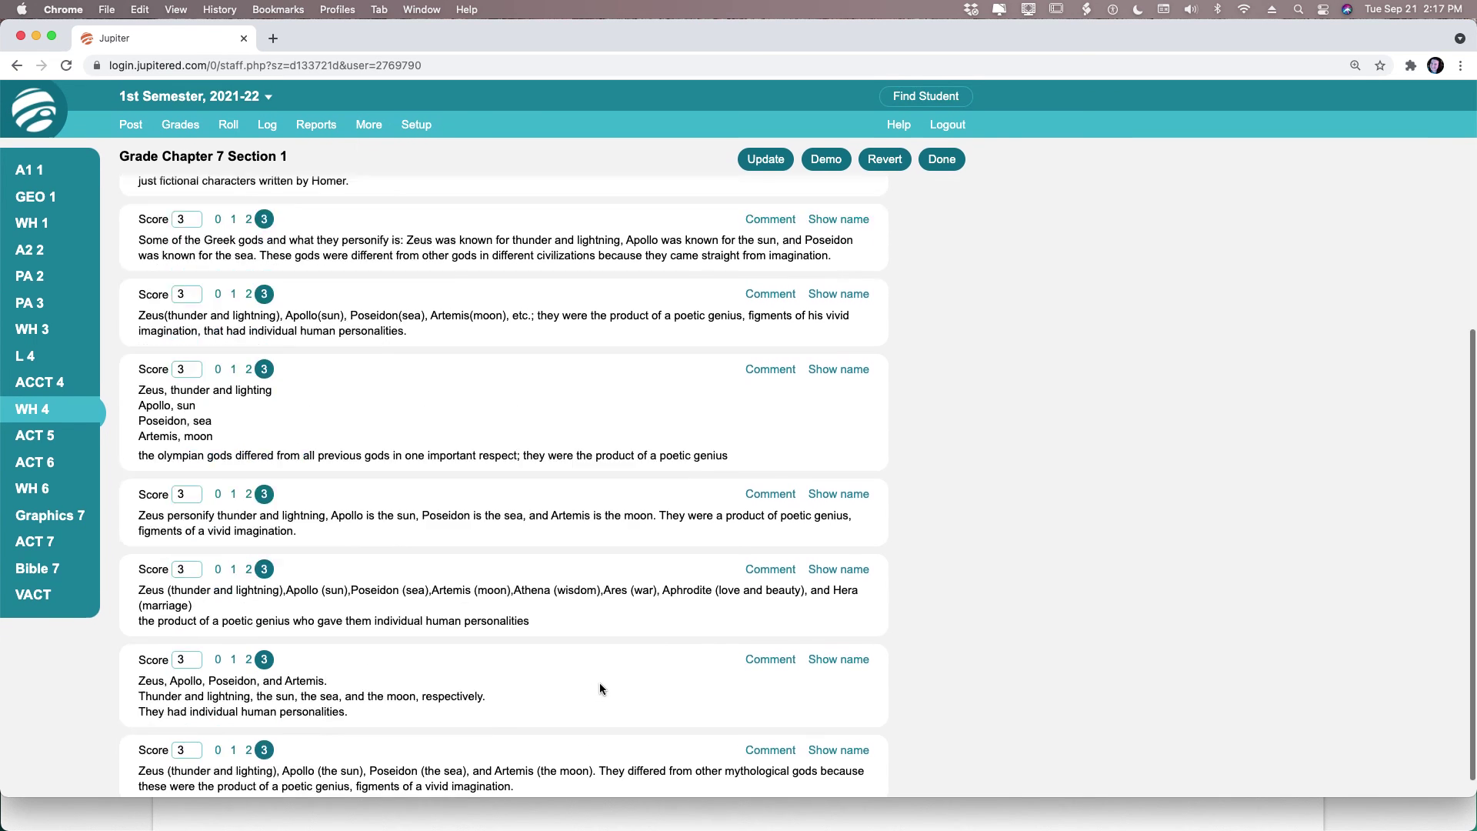
{"action": "scroll", "coordinate": [599, 682], "scroll_direction": "up", "scroll_amount": 5}
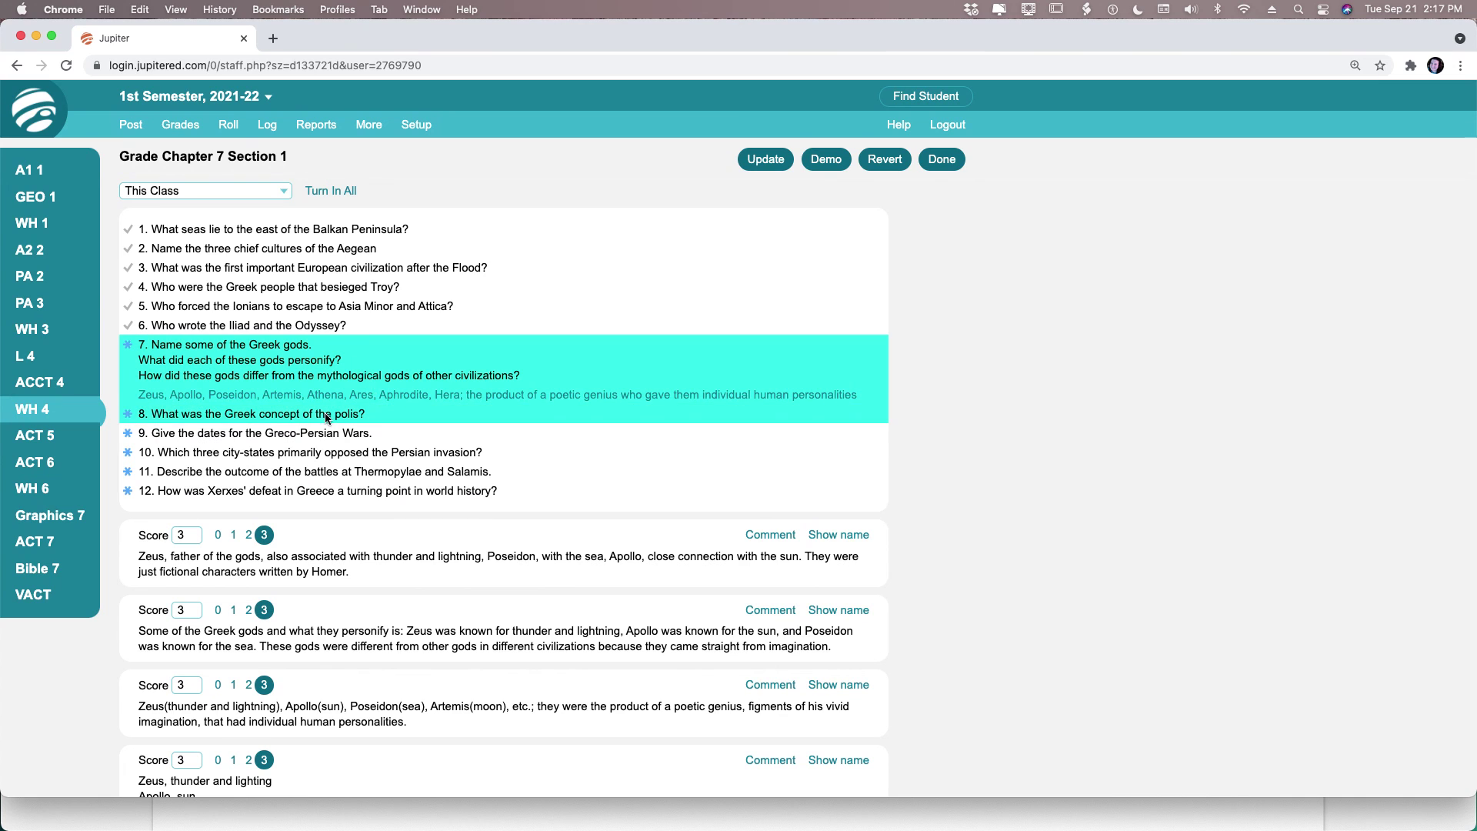
{"action": "scroll", "coordinate": [460, 666], "scroll_direction": "down", "scroll_amount": 5}
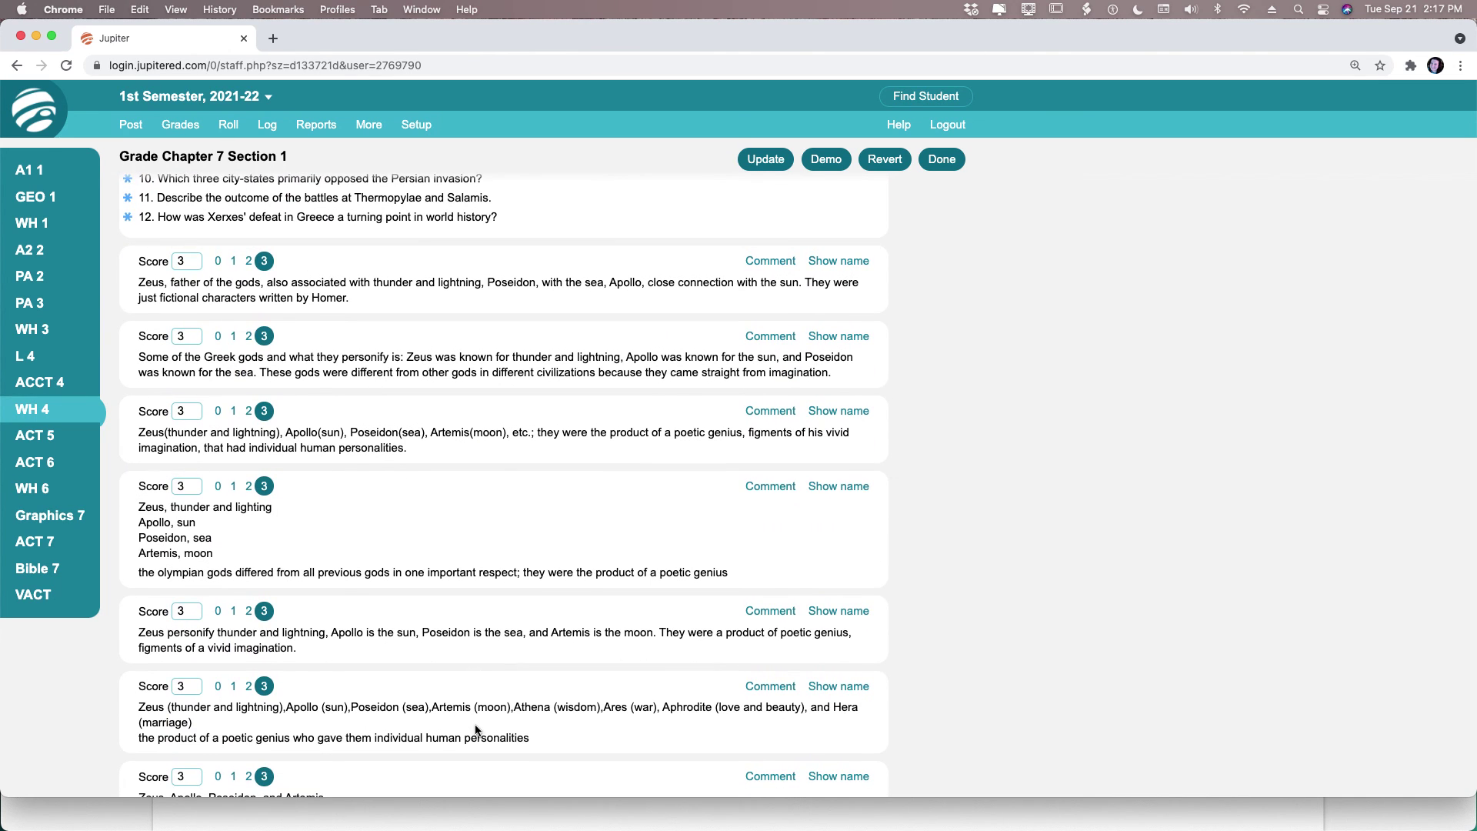
{"action": "scroll", "coordinate": [475, 730], "scroll_direction": "down", "scroll_amount": 3}
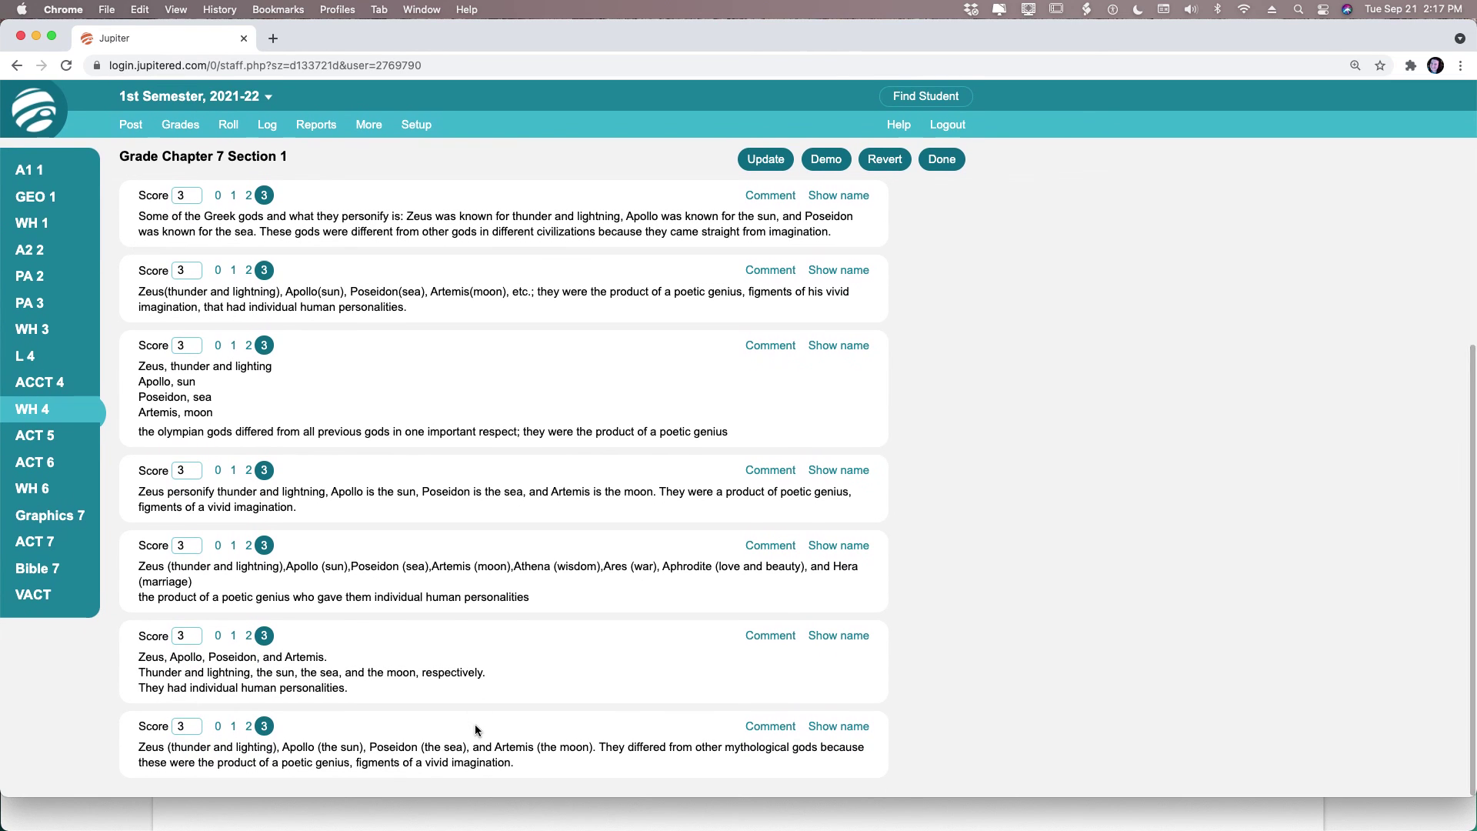
{"action": "scroll", "coordinate": [475, 730], "scroll_direction": "up", "scroll_amount": 8}
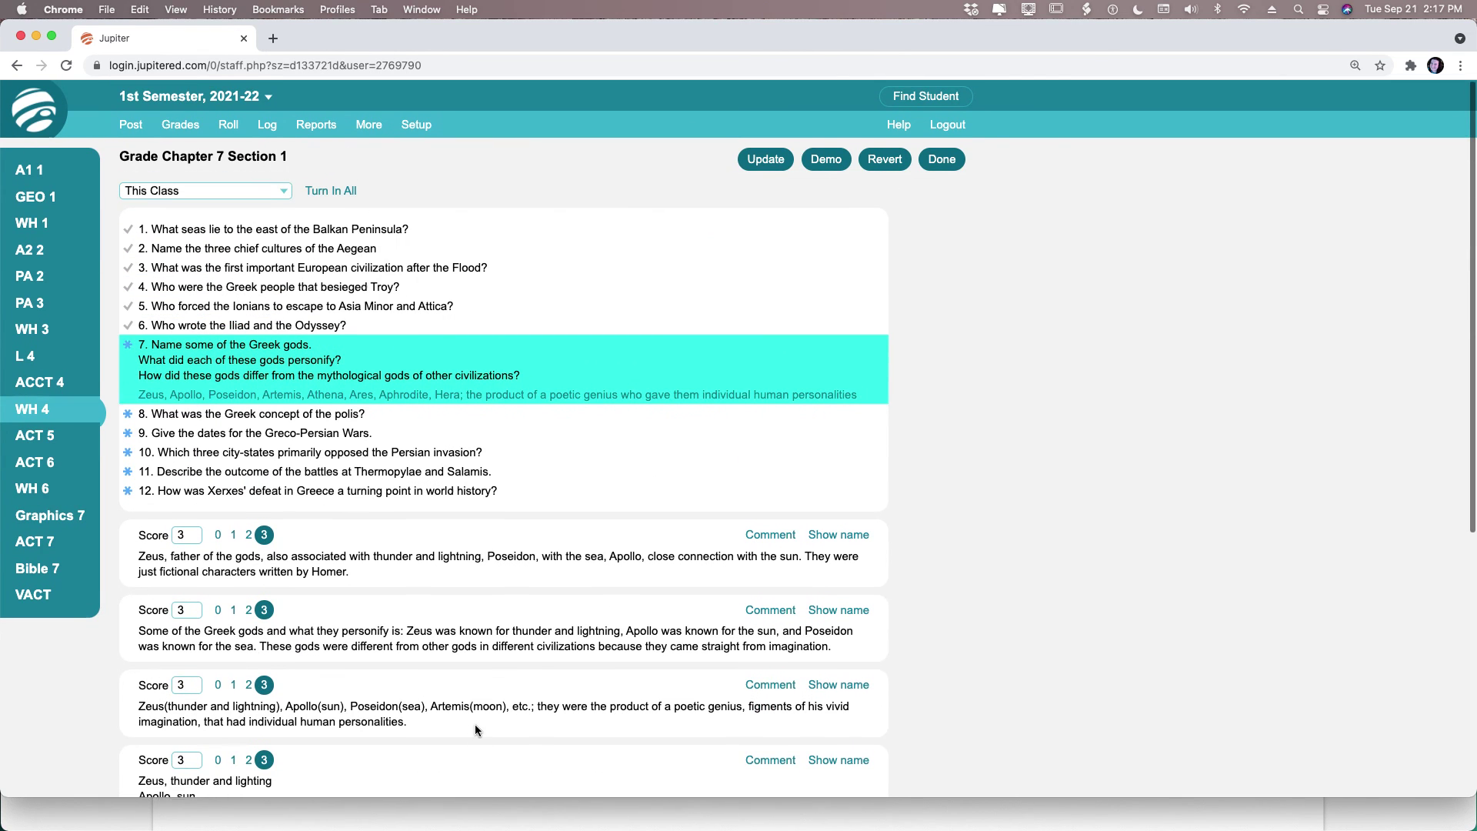